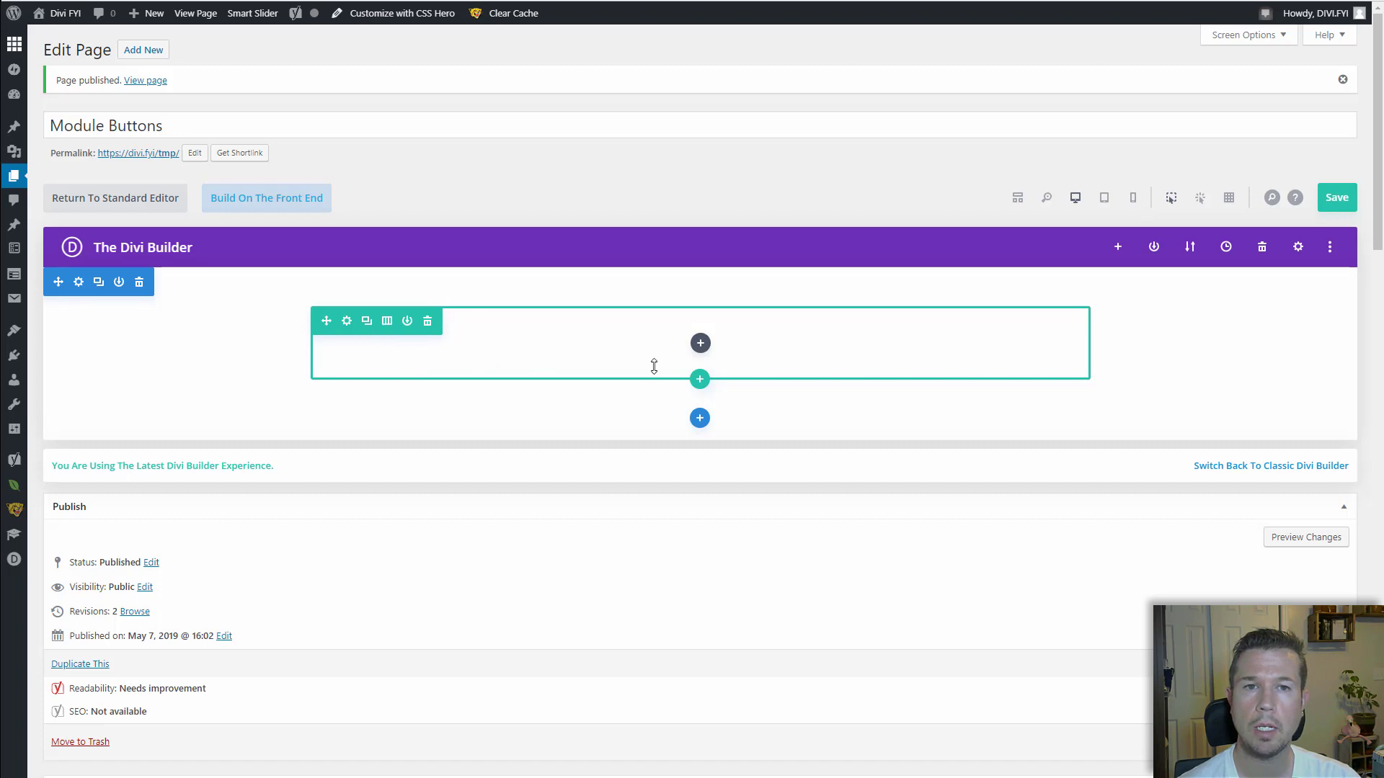
Change the row to three equal columns and insert a Text module in the first column.
left_click(387, 325)
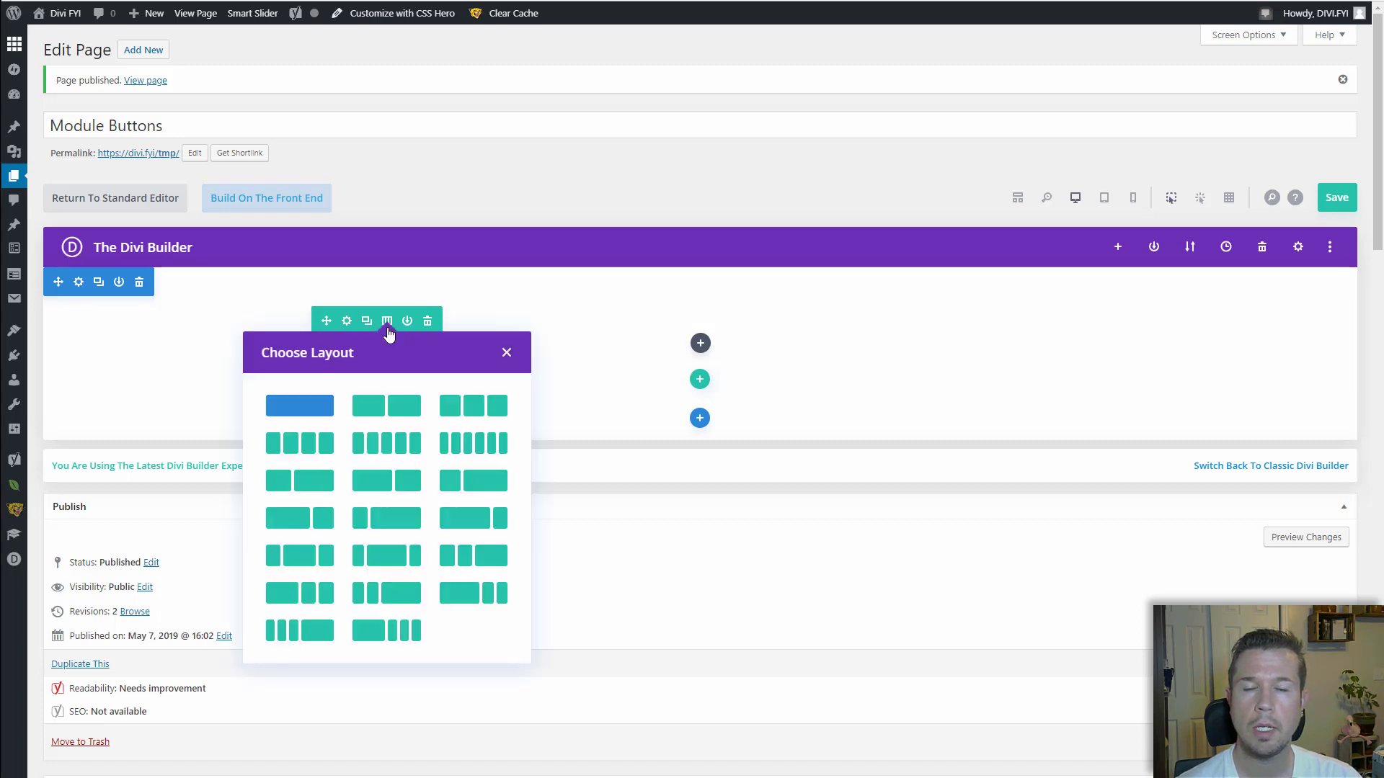
left_click(498, 405)
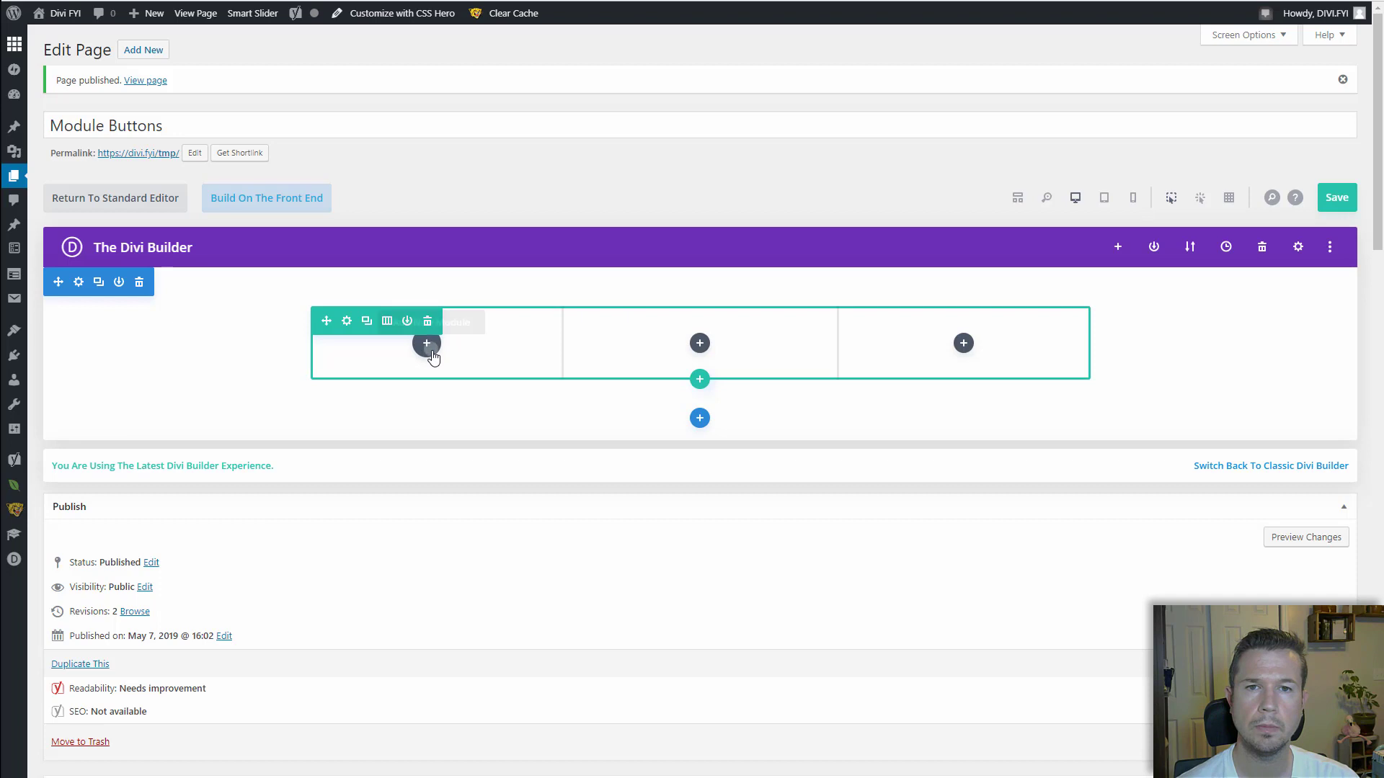
left_click(426, 344)
type("text")
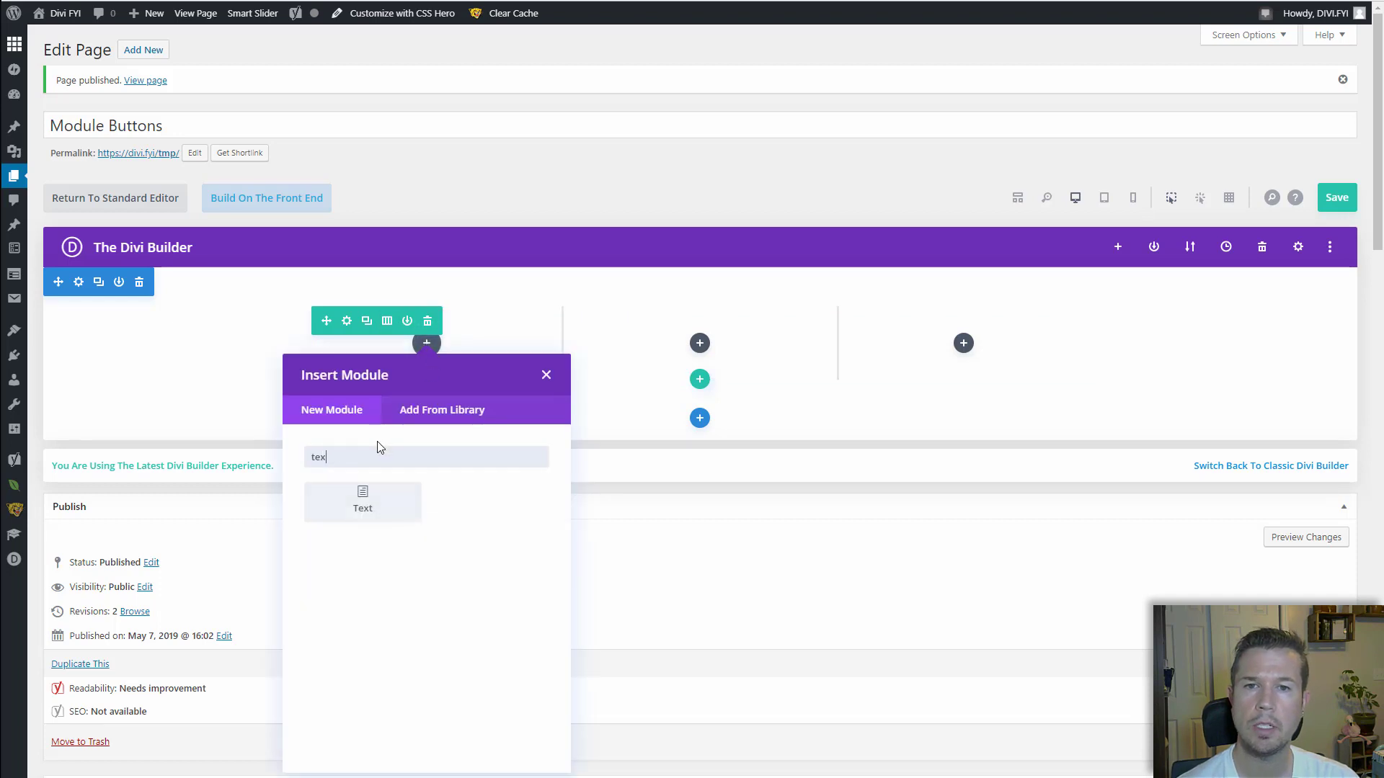
left_click(369, 498)
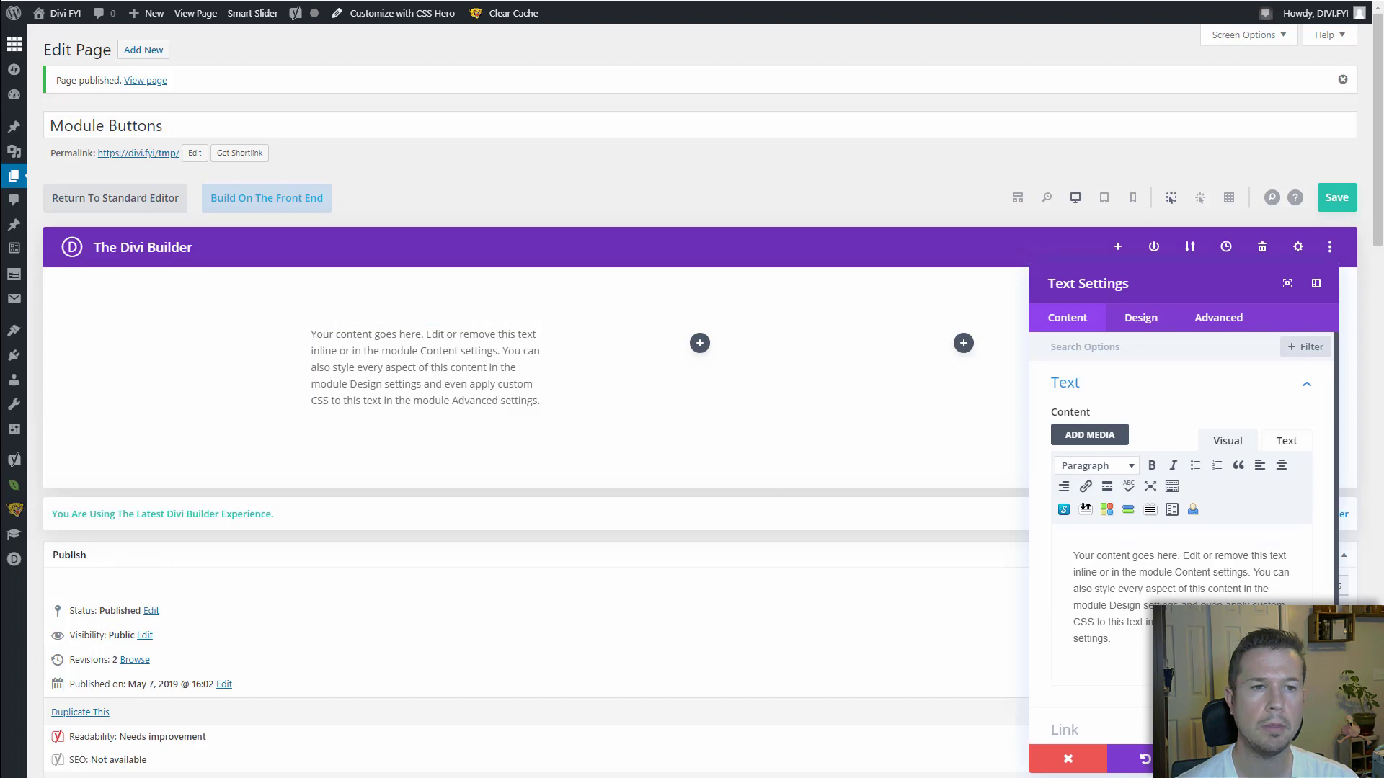
Replace the Text module's placeholder content with "Button 1" and save the module.
triple_click(1214, 576)
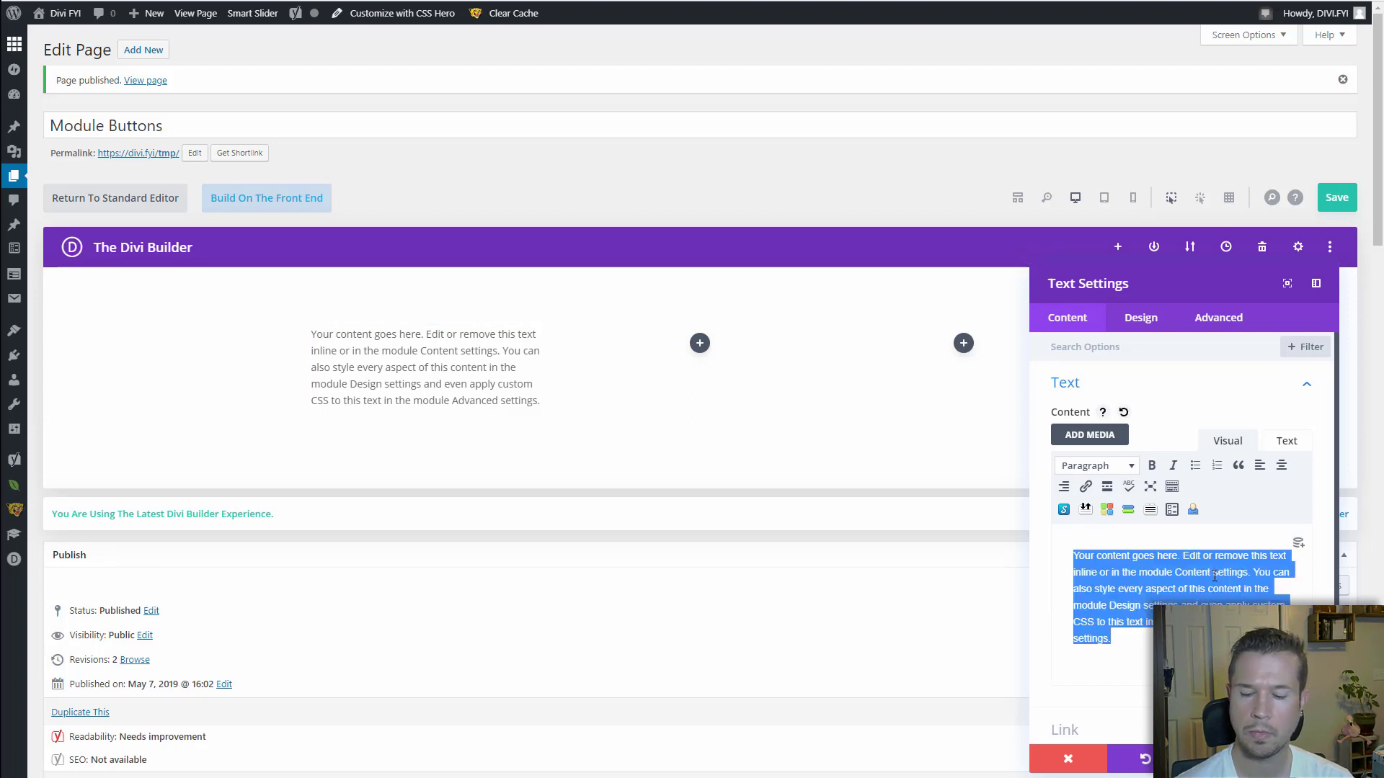
type("Button 1")
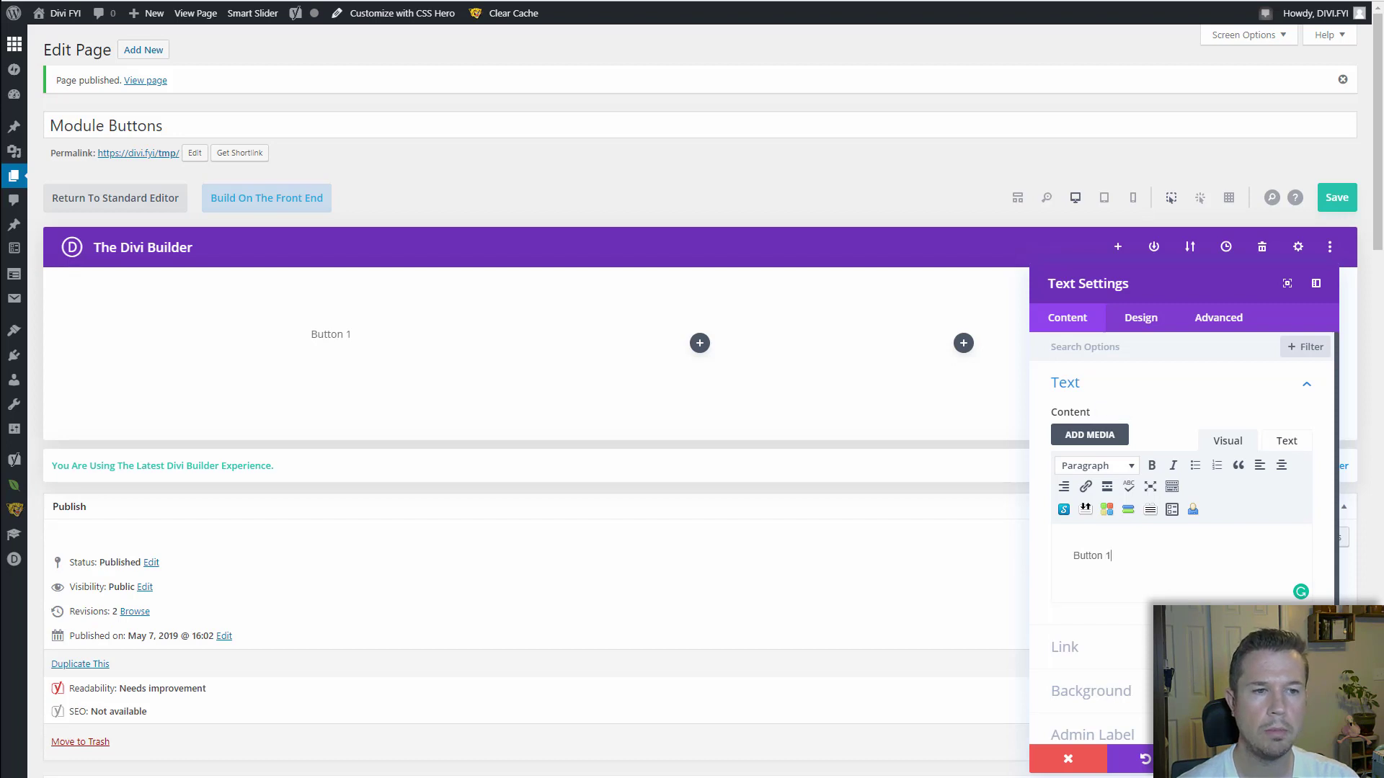
left_click(1300, 759)
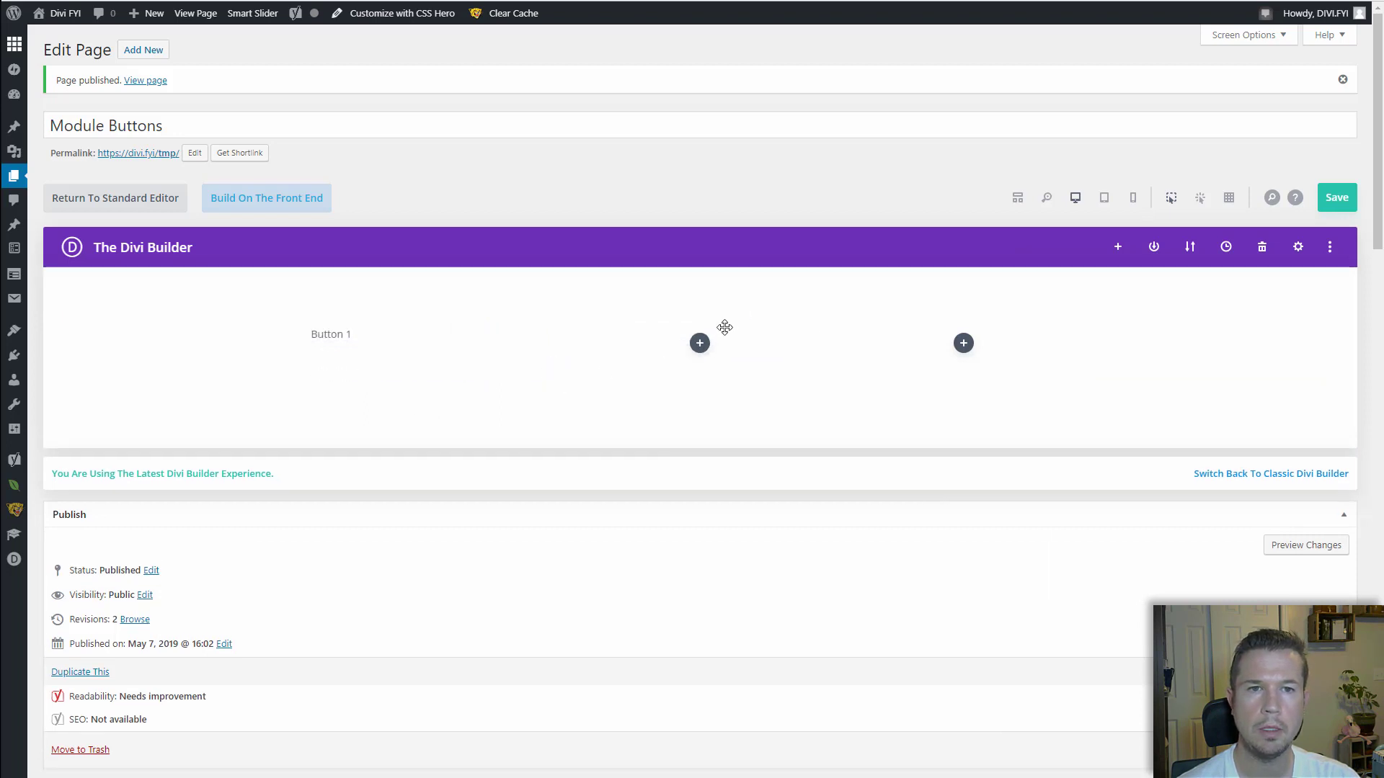
Copy the Button 1 text module into the second and third columns, and increase the row's top padding.
key("ctrl+v")
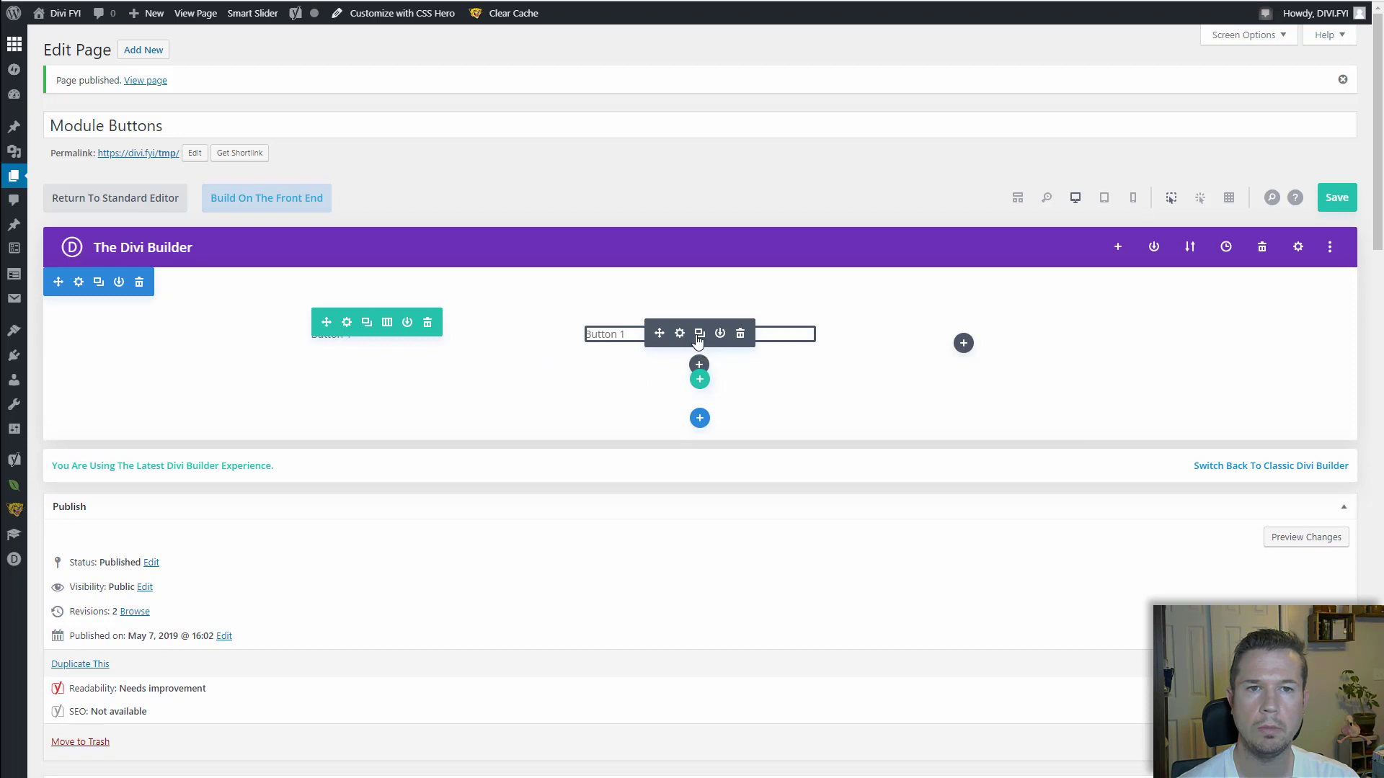
left_click(699, 334)
left_click_drag(658, 373, 914, 339)
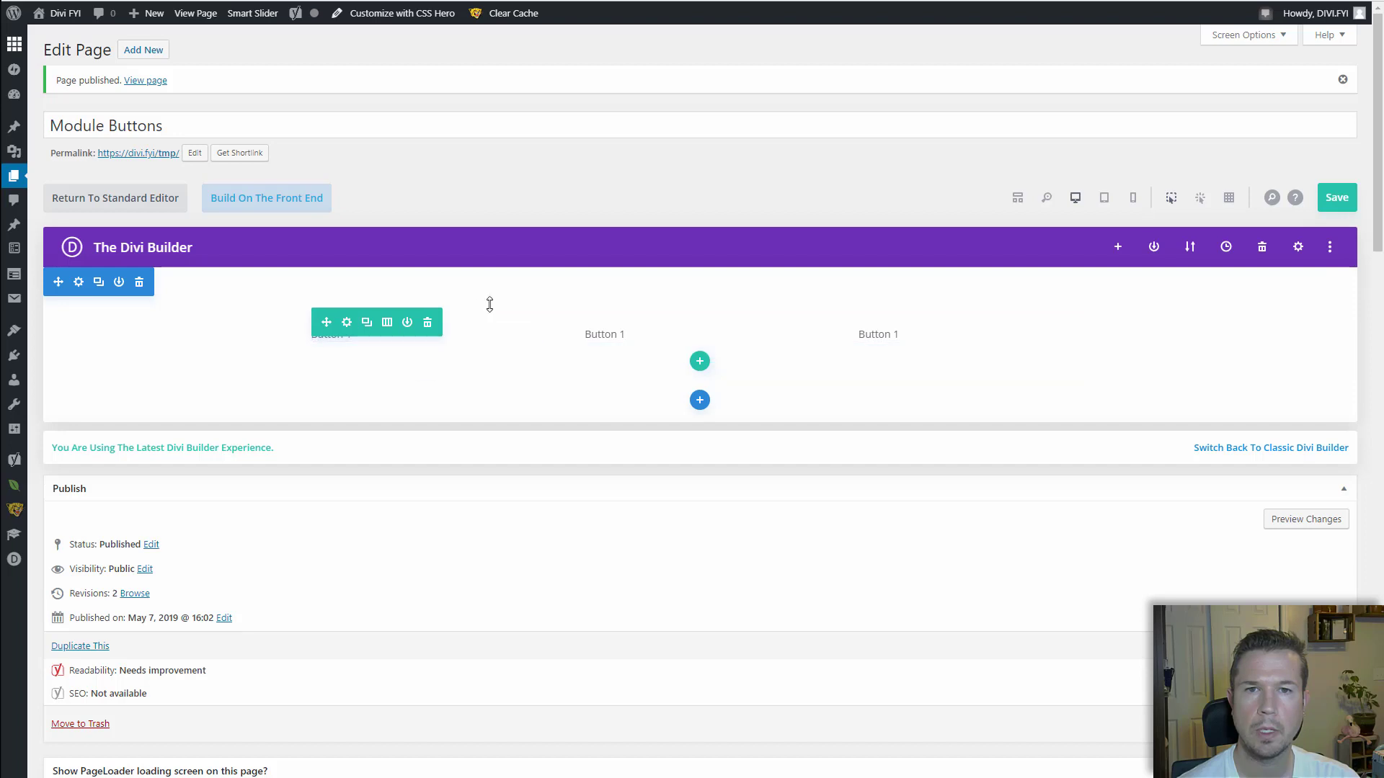
left_click_drag(496, 338, 514, 385)
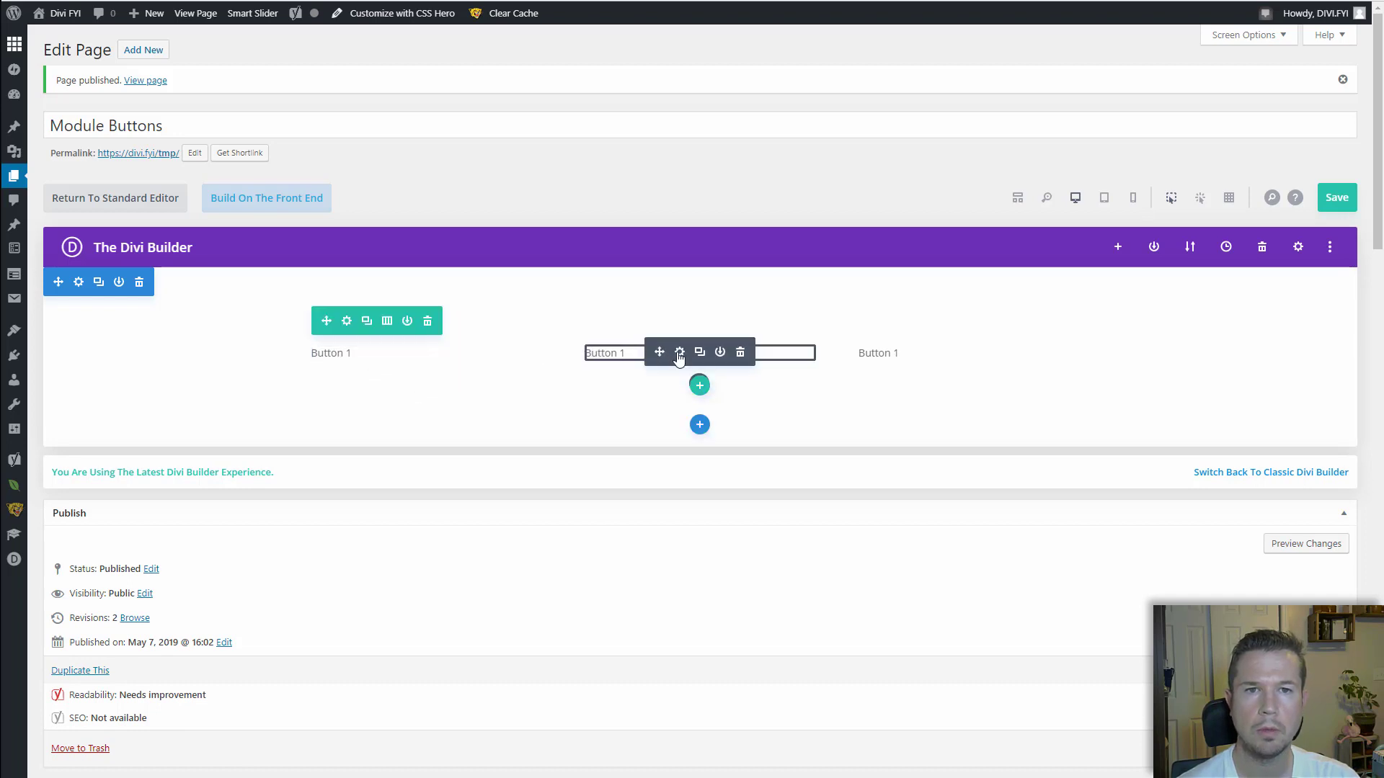
Change the second column's text to "Button 2" and the third column's text to "Button 3".
left_click(679, 353)
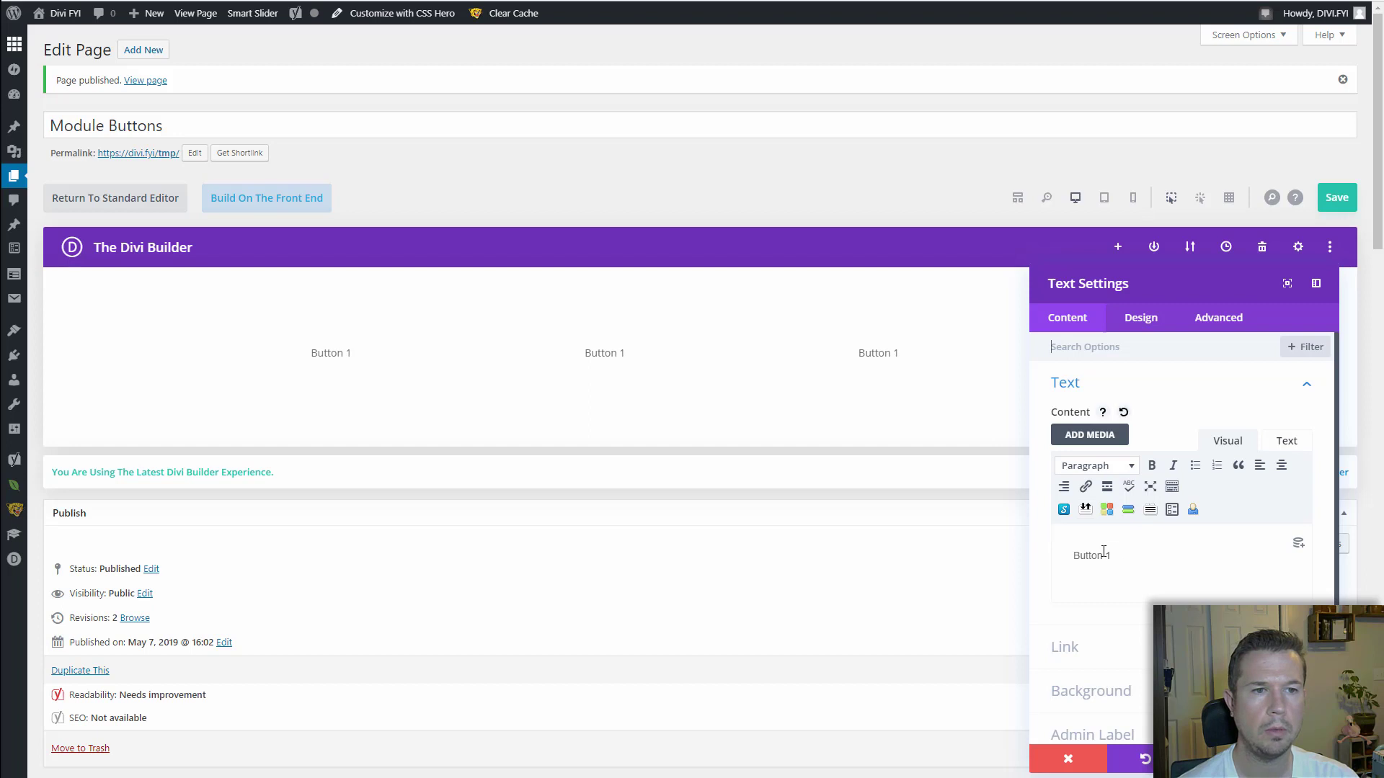
left_click(1301, 759)
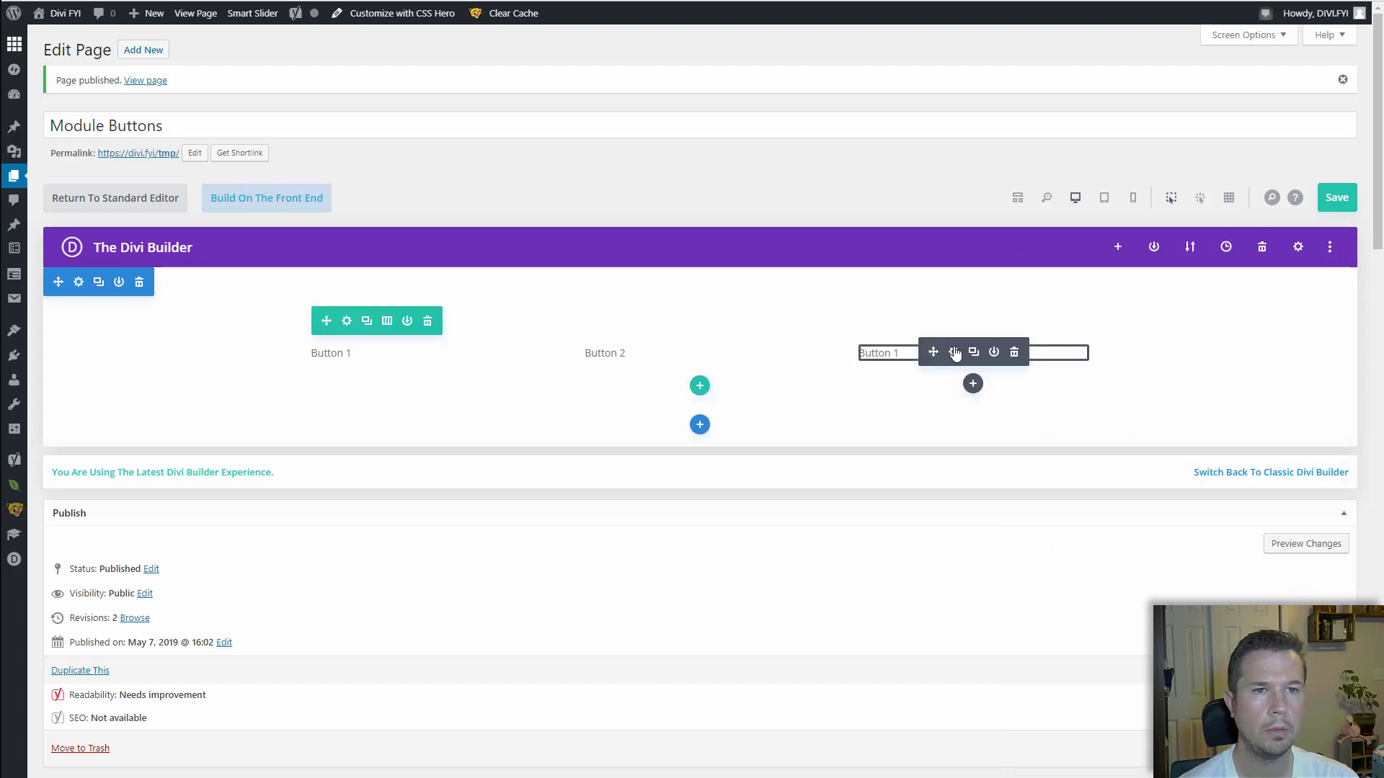
left_click(954, 353)
type("3")
left_click(1300, 759)
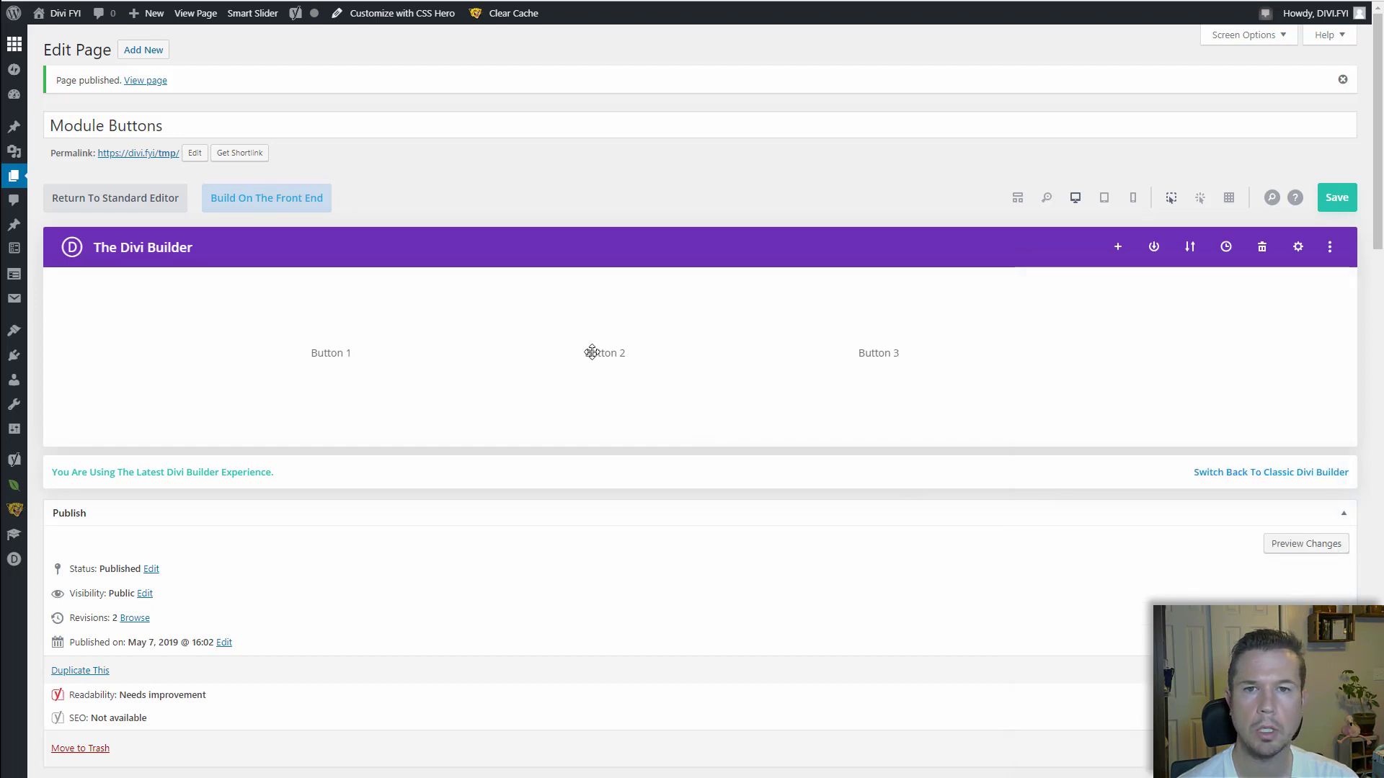
Select all three text modules together and set their shared text orientation to centre.
mouse_move(383, 352)
left_mouse_down()
mouse_move(515, 283)
mouse_move(369, 356)
left_mouse_up()
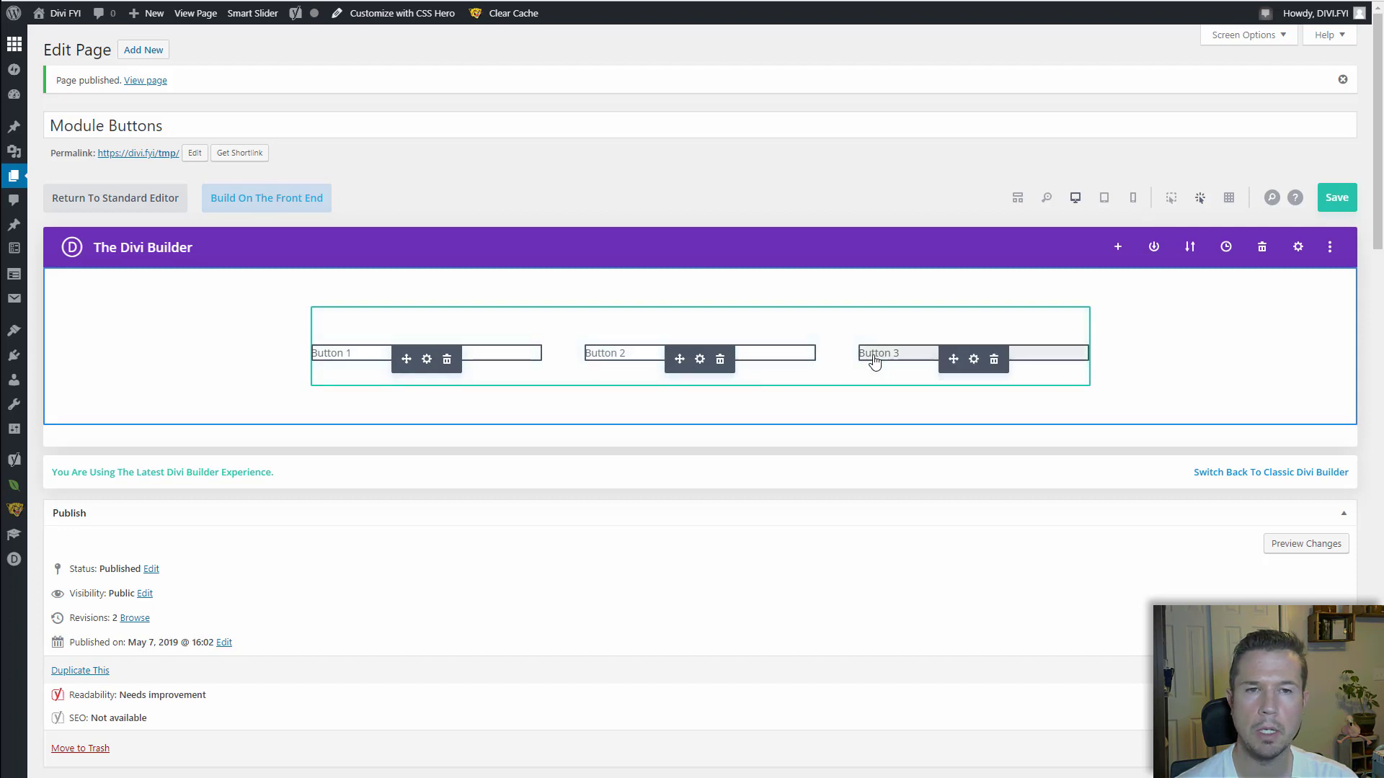
left_click(973, 360)
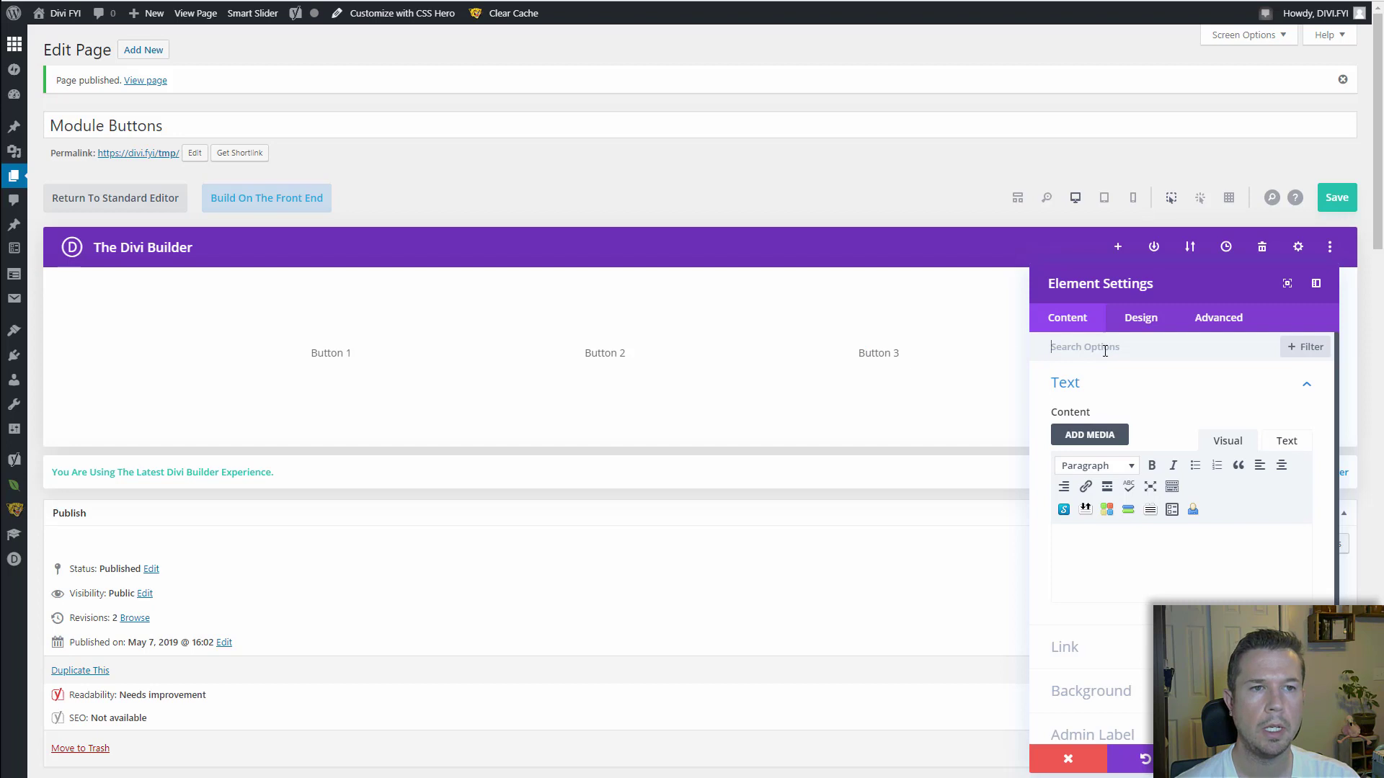
type("align")
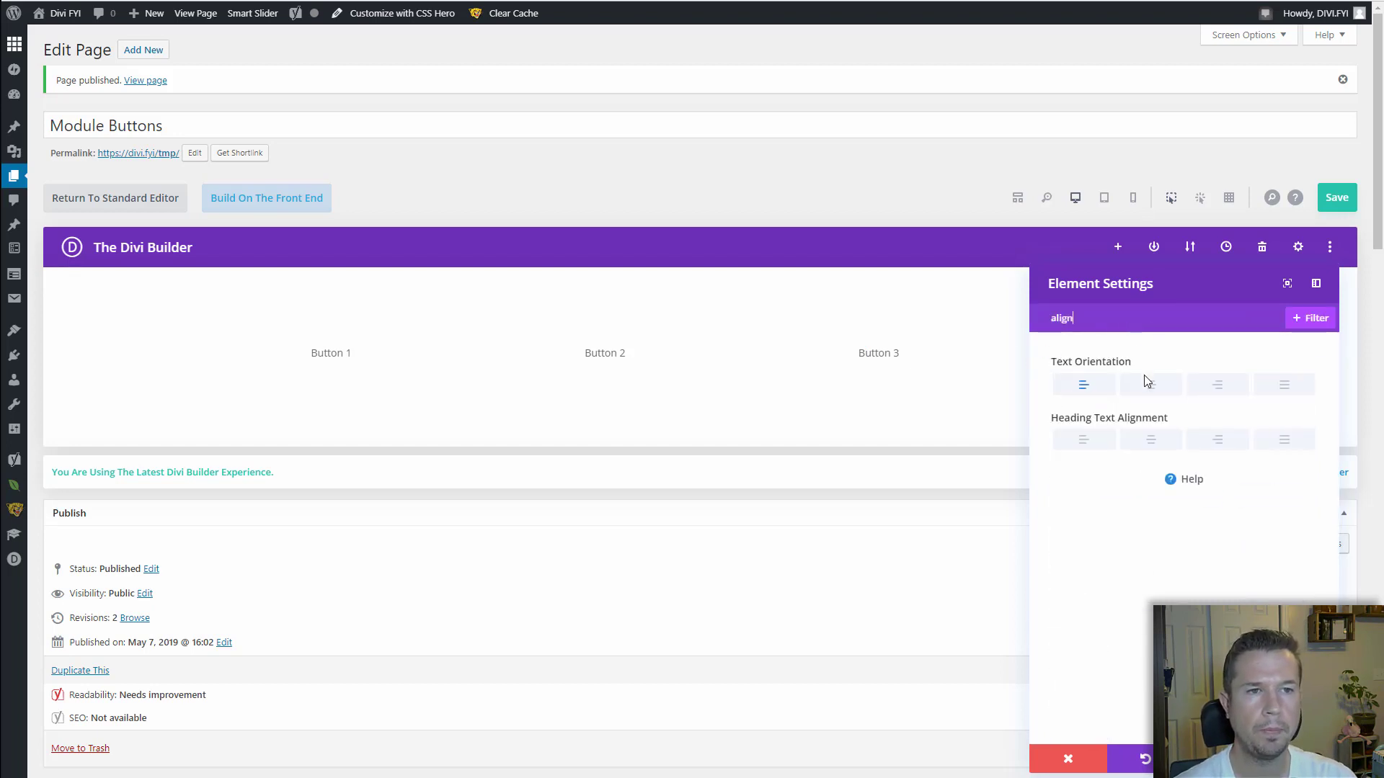
left_click(1146, 382)
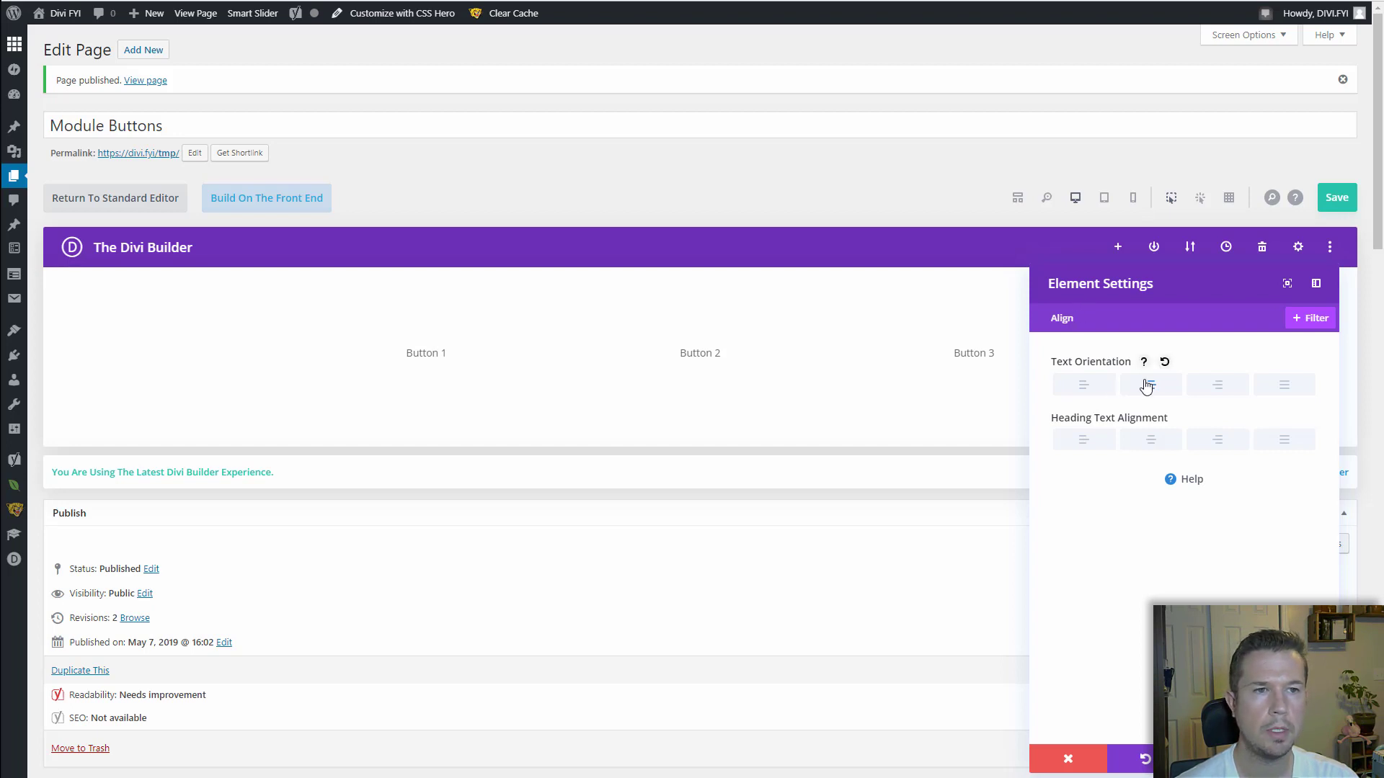
left_click(1086, 329)
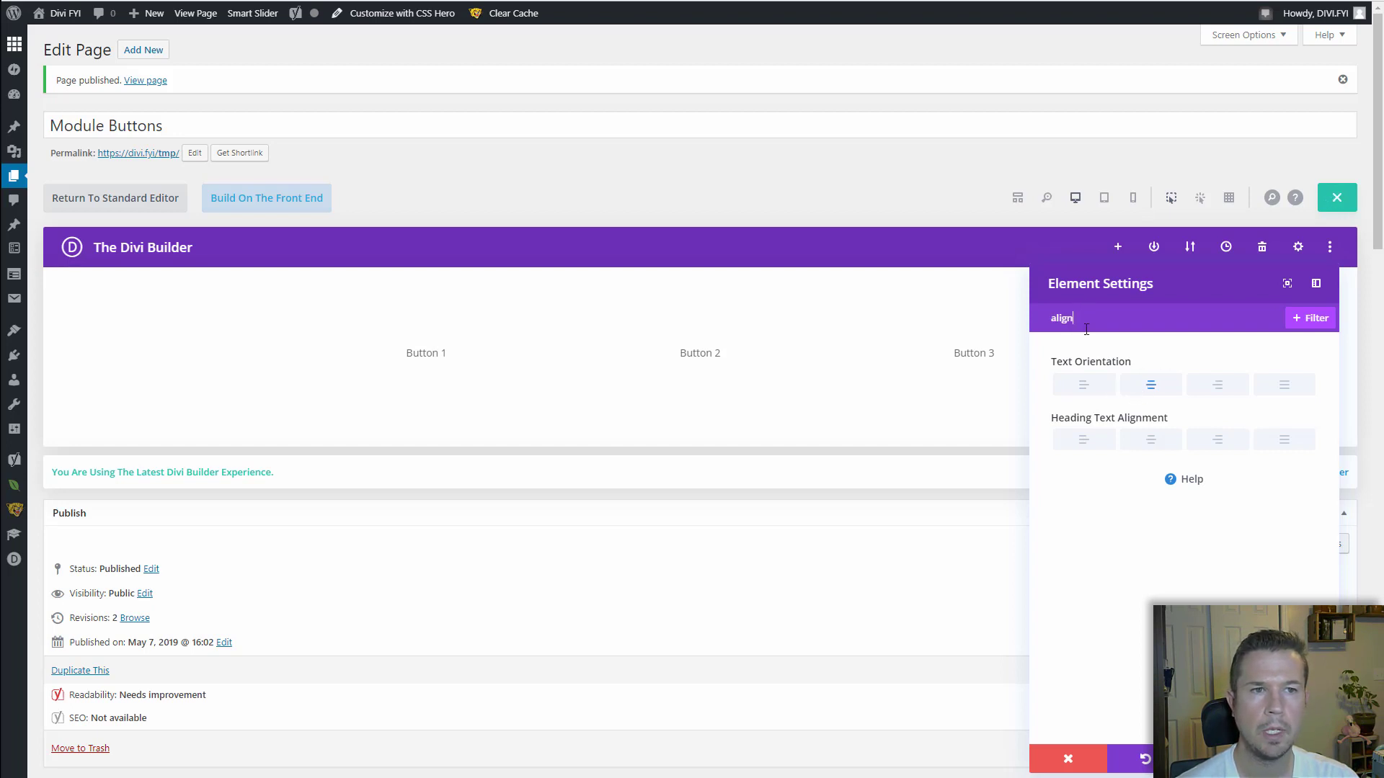
key("BackSpace")
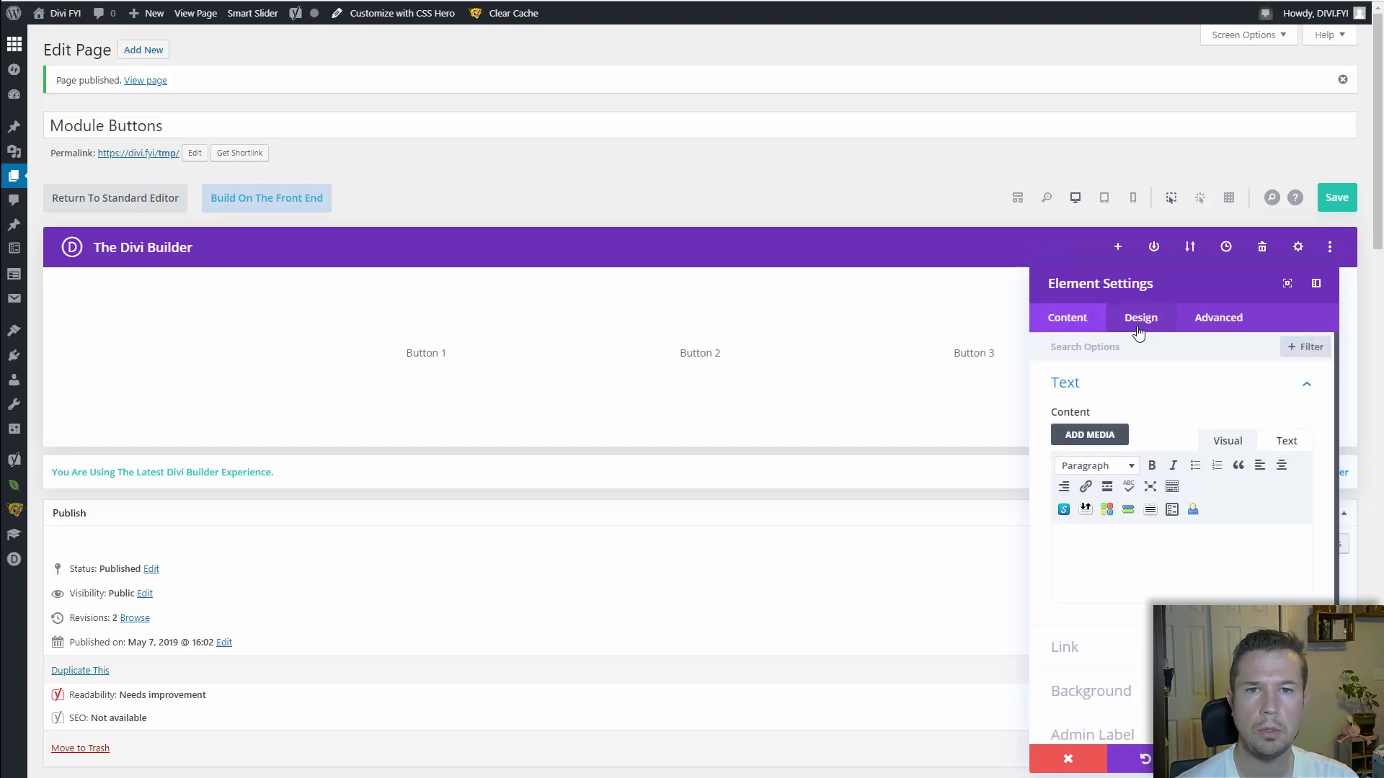
Set the text colour of the three selected modules to black.
left_click(1138, 330)
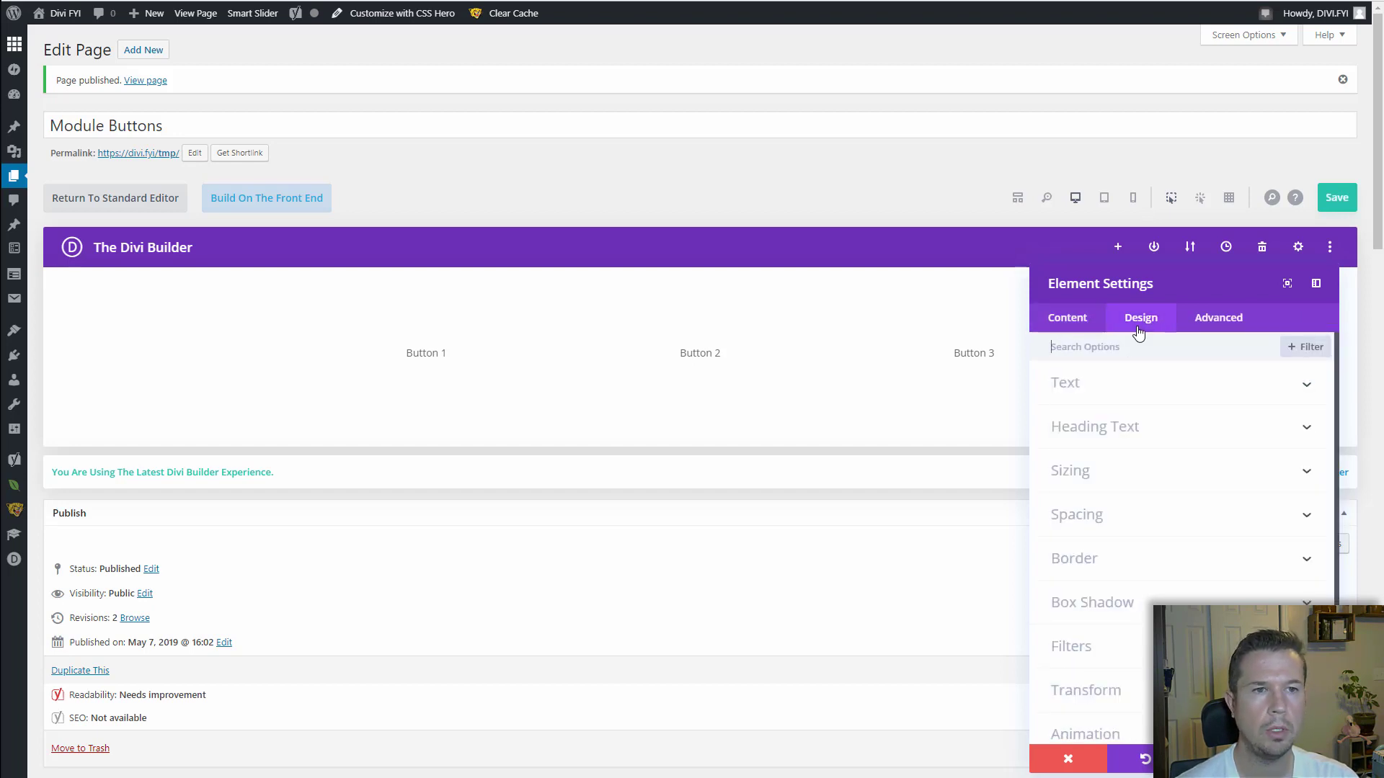
left_click(1108, 389)
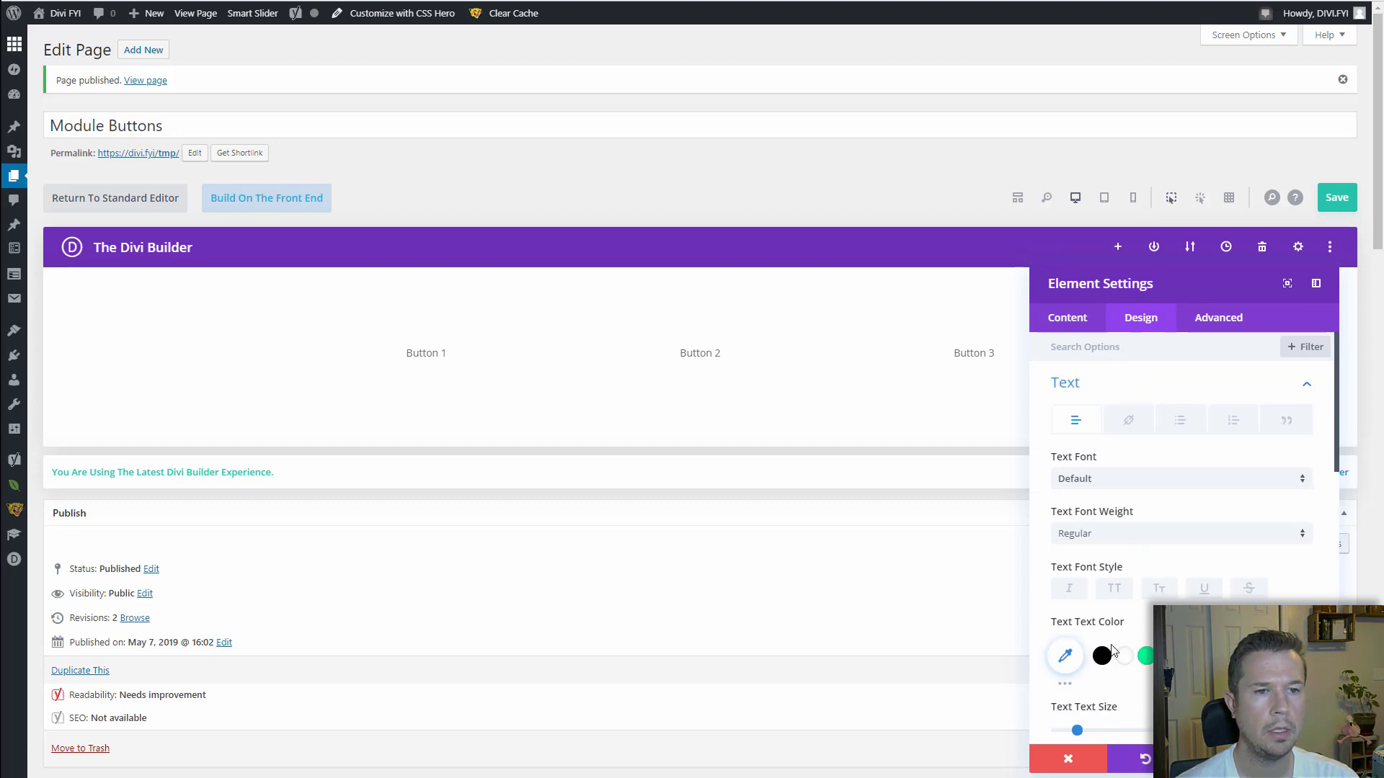
left_click(1065, 656)
Set the text size of the three selected modules to 28px.
scroll(1114, 645, "down", 2)
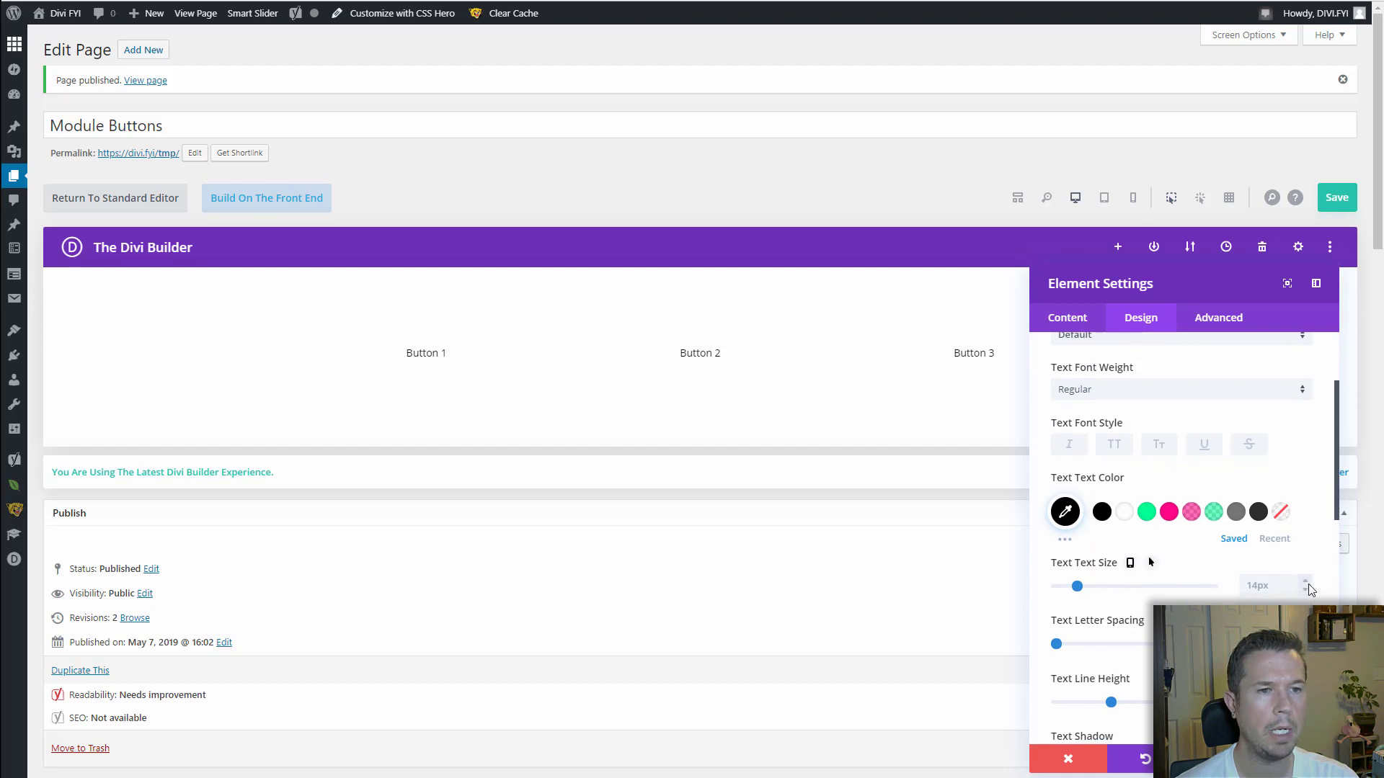
left_click(1307, 581)
left_click(1307, 581)
left_click(1306, 581)
left_click(1307, 581)
left_click(1306, 581)
left_click(1306, 581)
left_click(1307, 581)
left_click(1306, 581)
left_click(1306, 581)
left_click(1307, 581)
left_click(1306, 581)
left_click(1306, 581)
left_click(1306, 581)
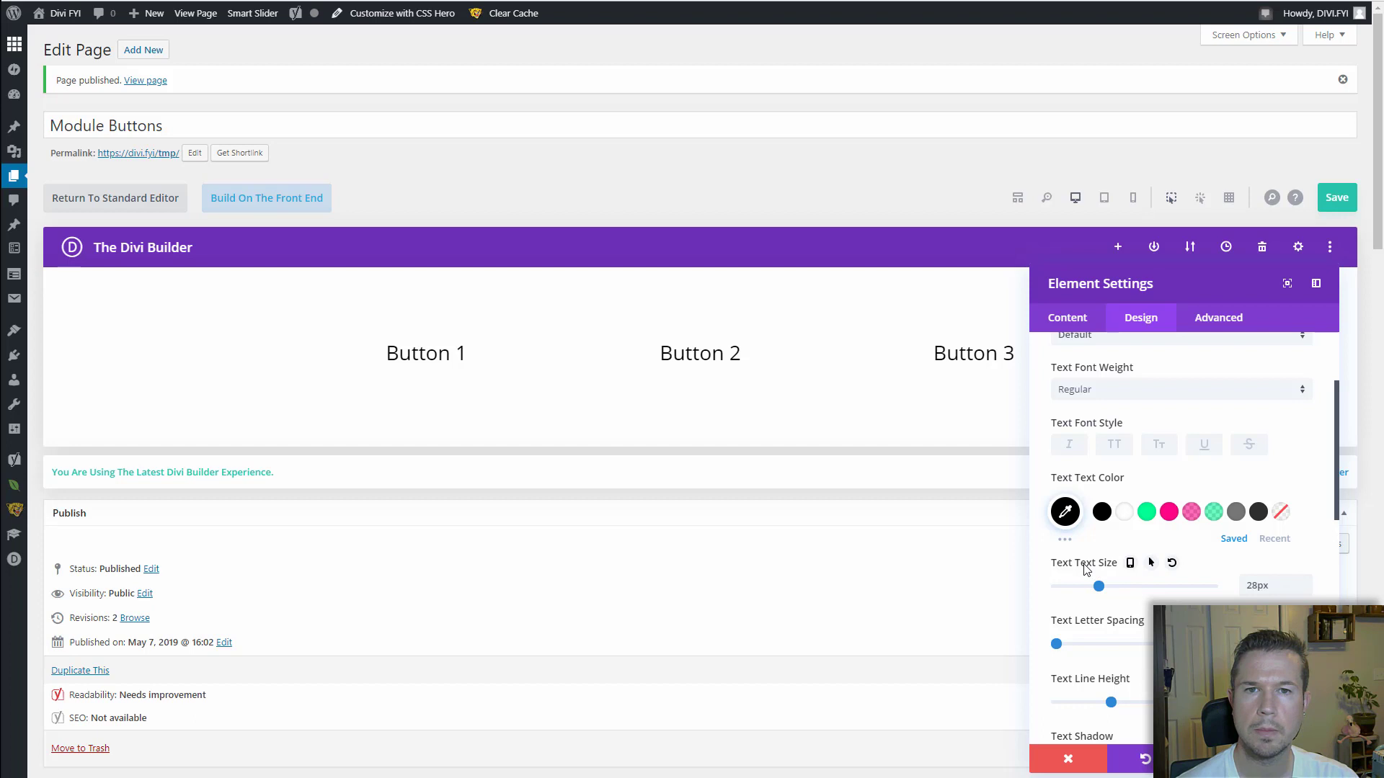
scroll(1085, 569, "up", 3)
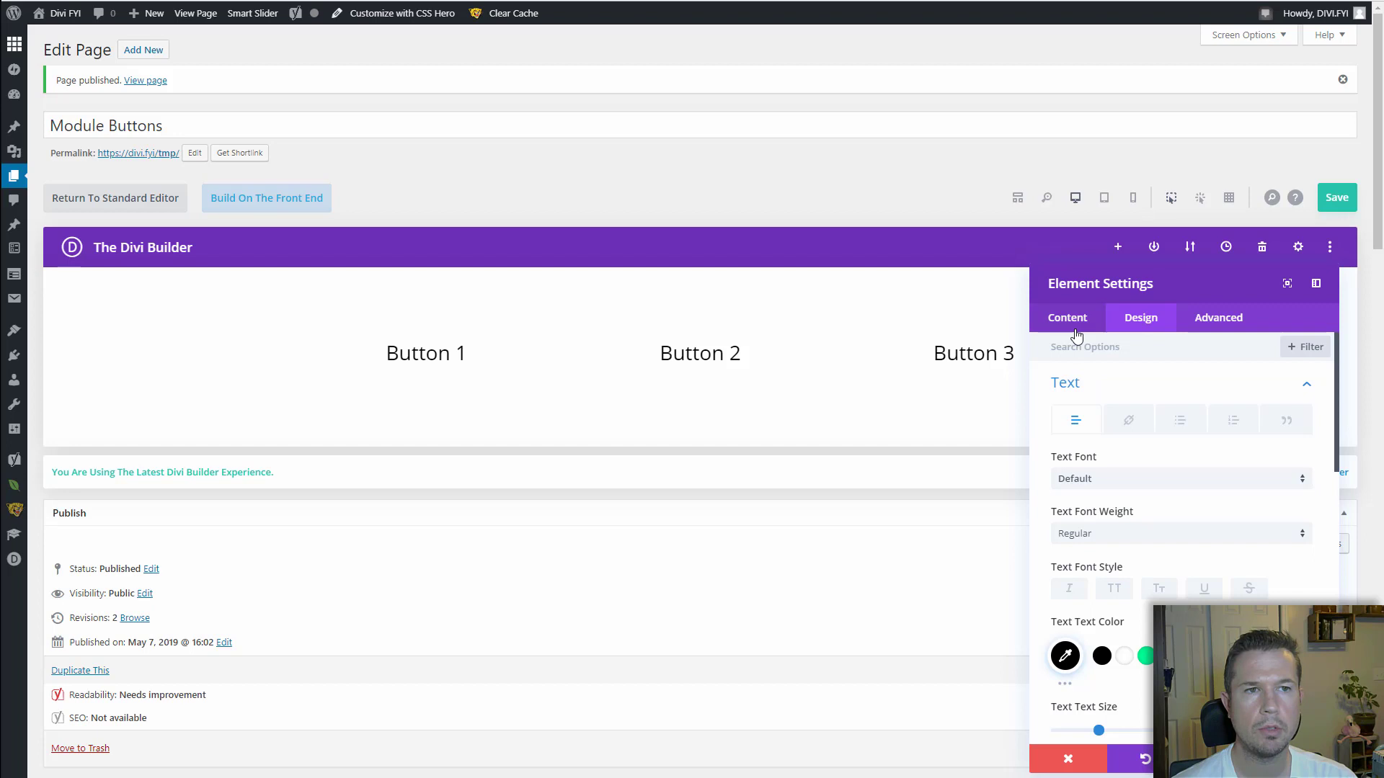
Give the three selected modules a solid yellow background colour and save the shared settings.
left_click(1073, 326)
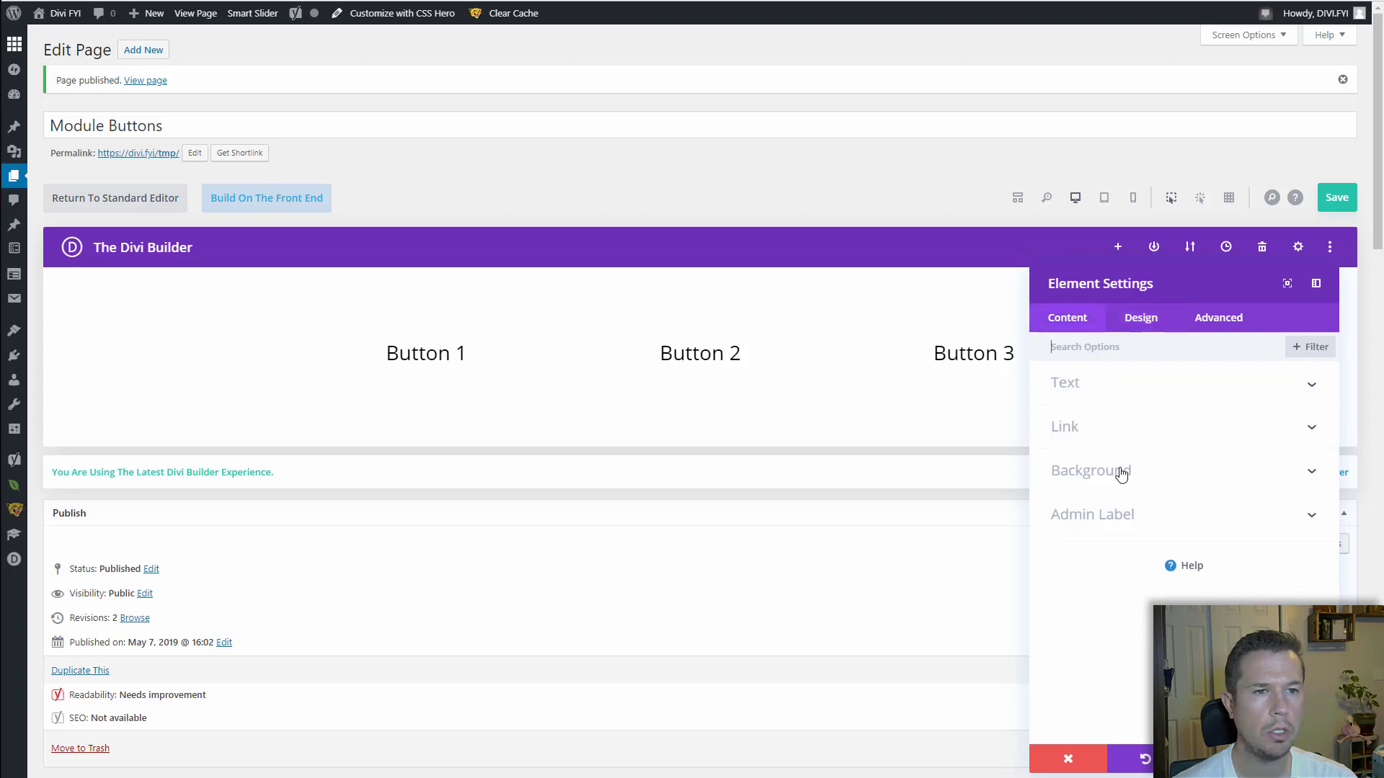
left_click(1120, 472)
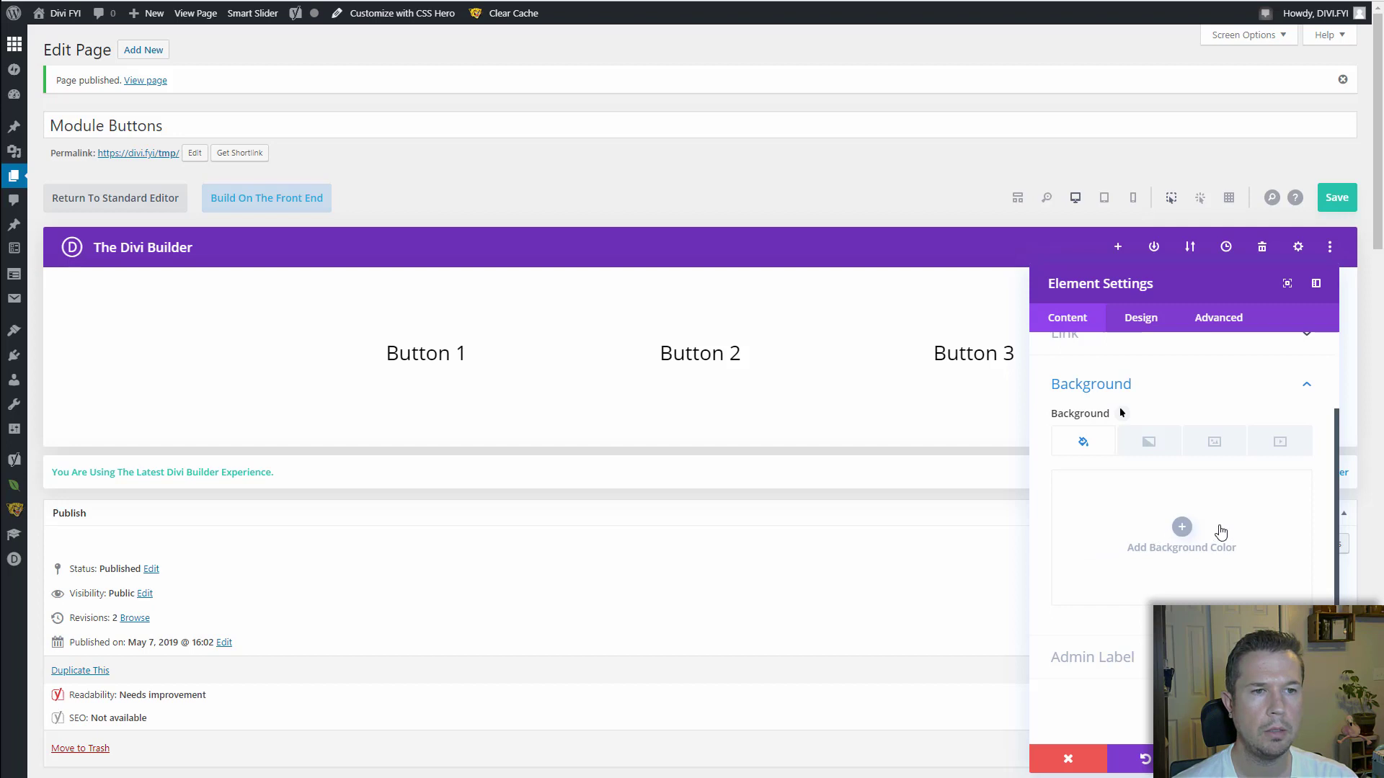
left_click(1166, 551)
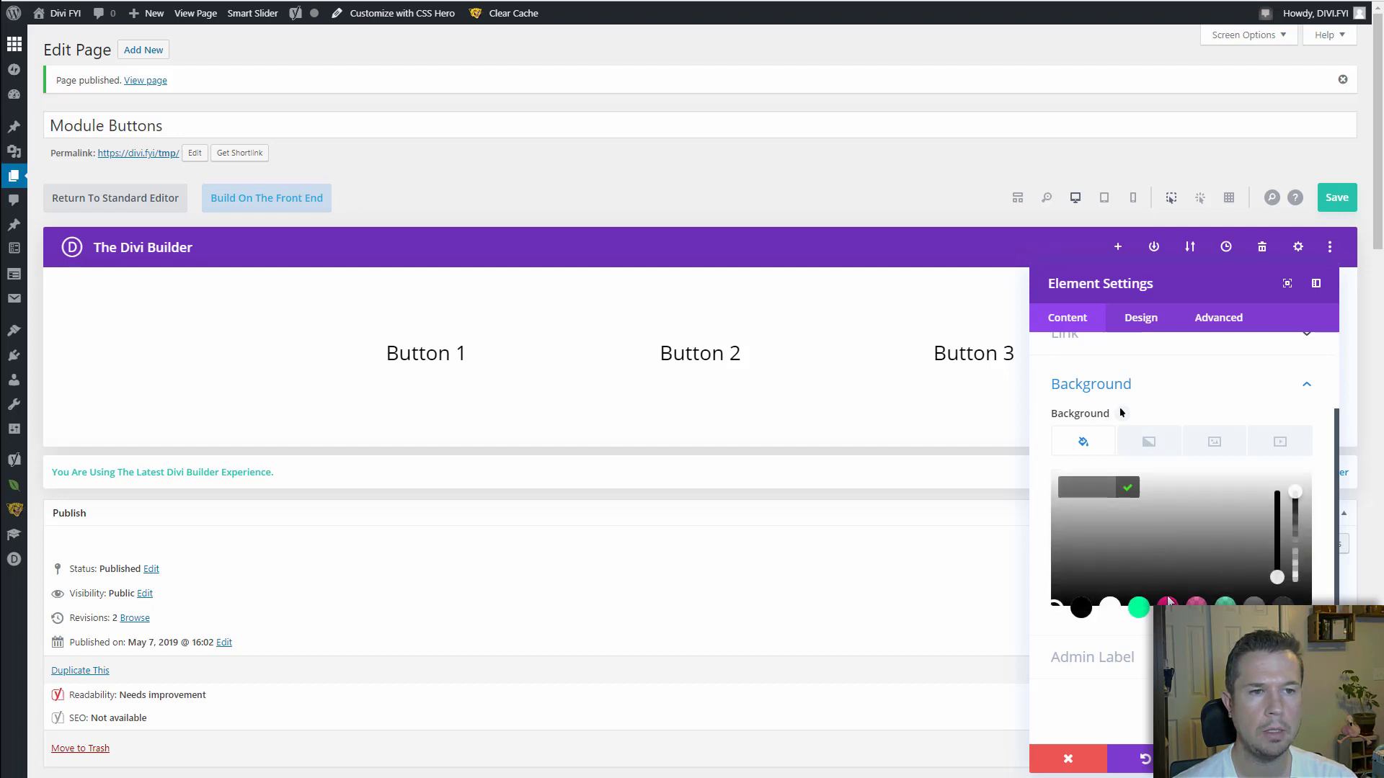
left_click(1146, 609)
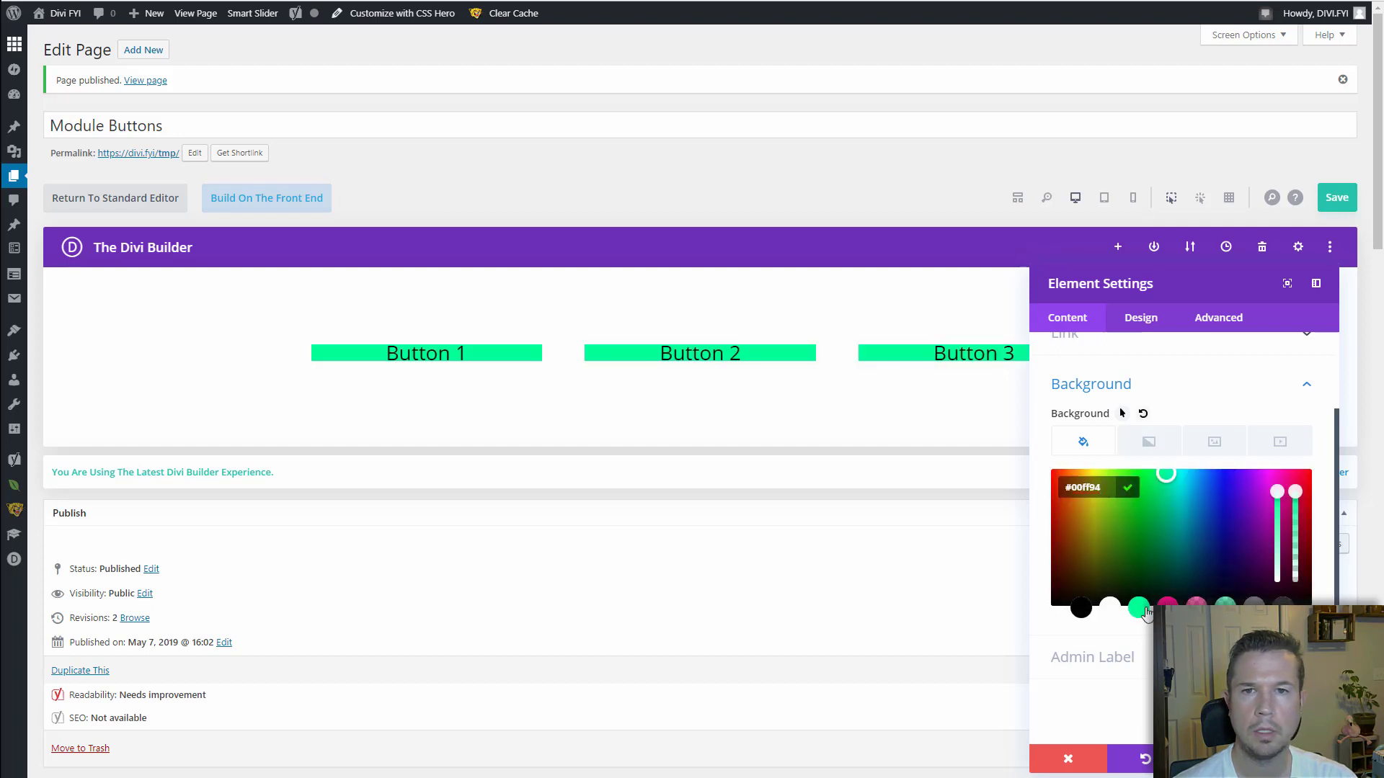
left_click_drag(1164, 477, 1089, 443)
left_click(1127, 488)
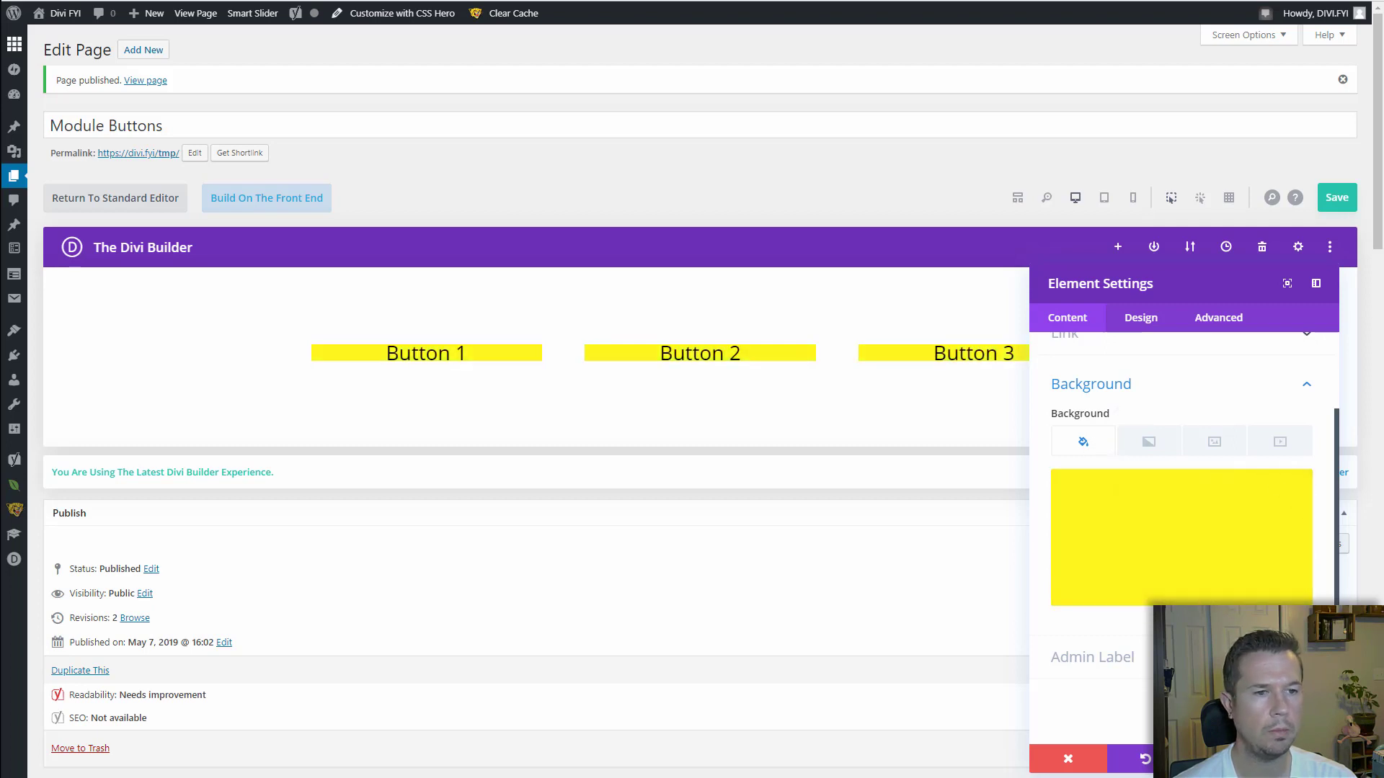
left_click(1300, 759)
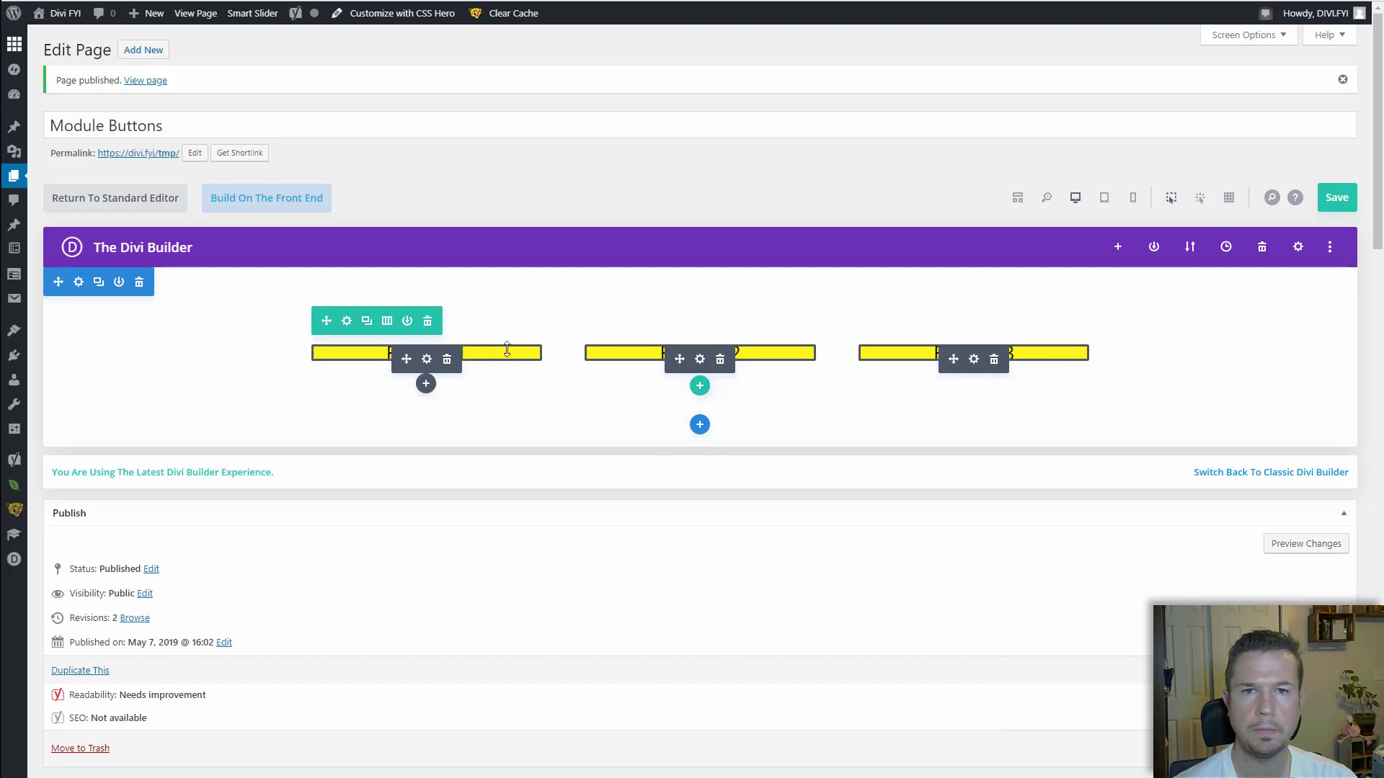
Add top and bottom padding to all three yellow modules so they take a button shape.
key("ctrl+s")
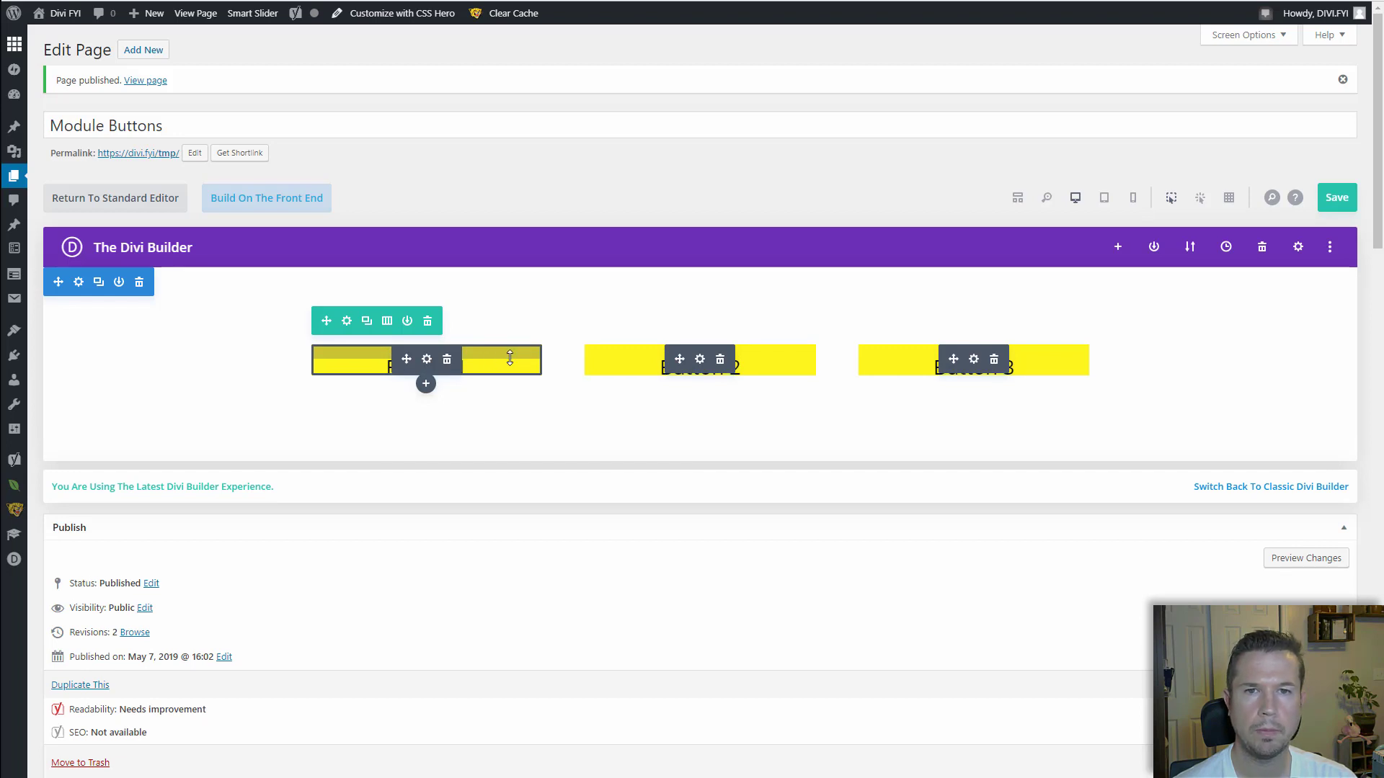
left_click_drag(505, 369, 507, 388)
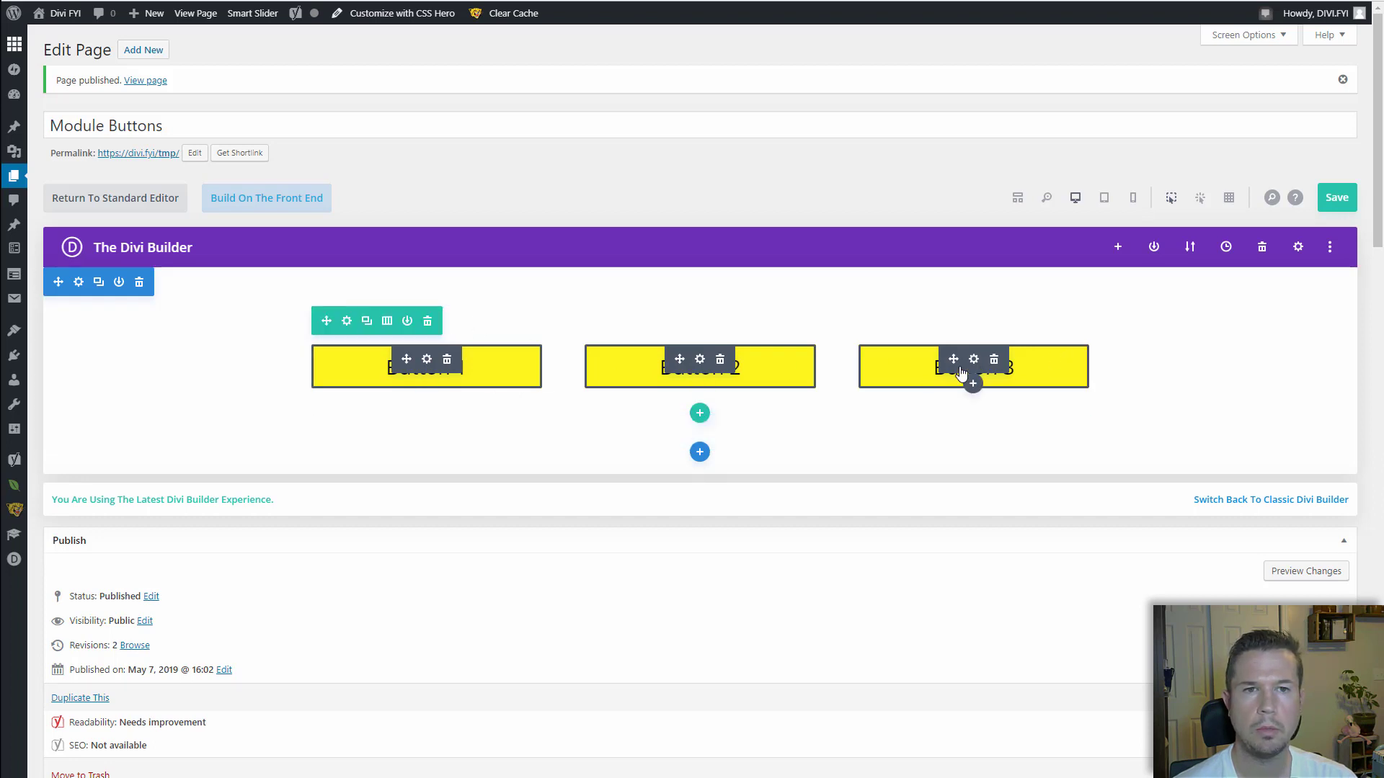
Add a background gradient to the three selected modules in their shared settings.
left_click(427, 359)
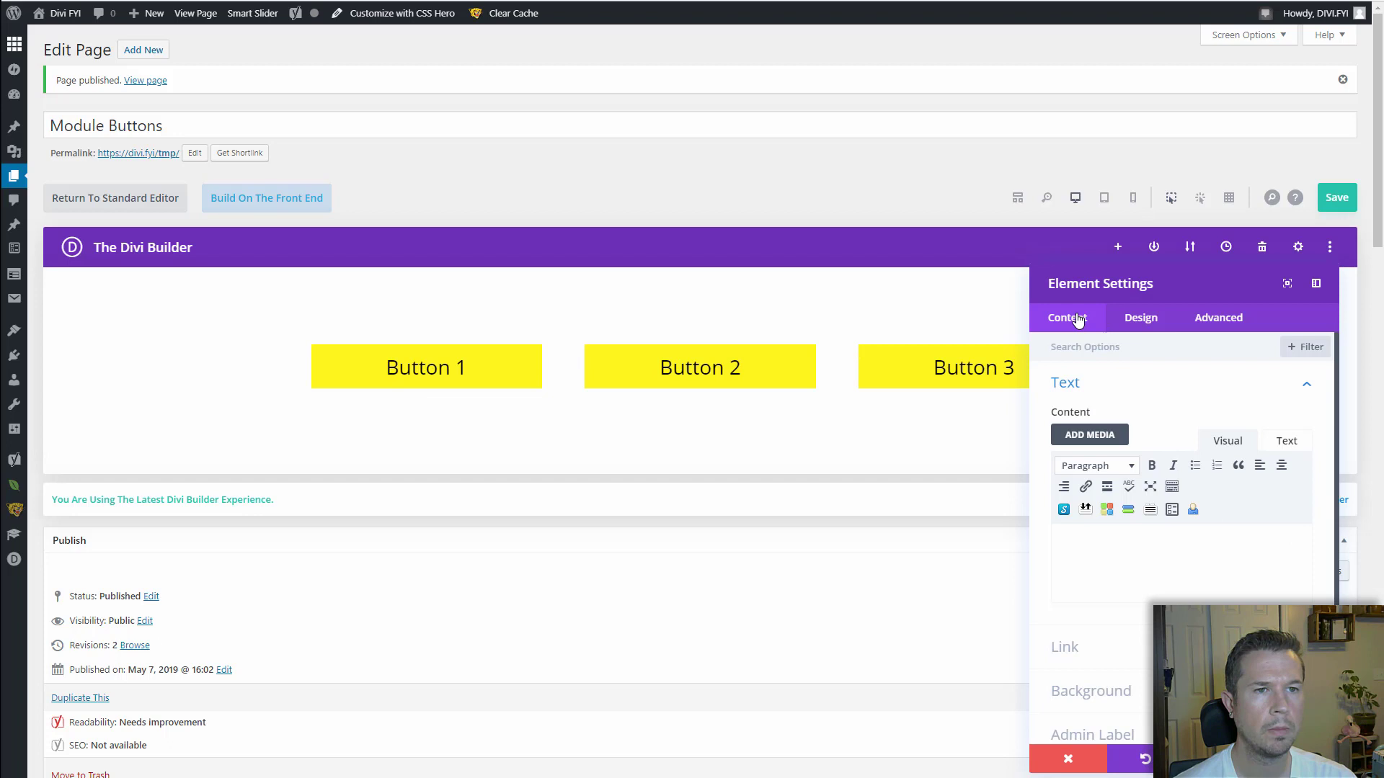
left_click(1091, 691)
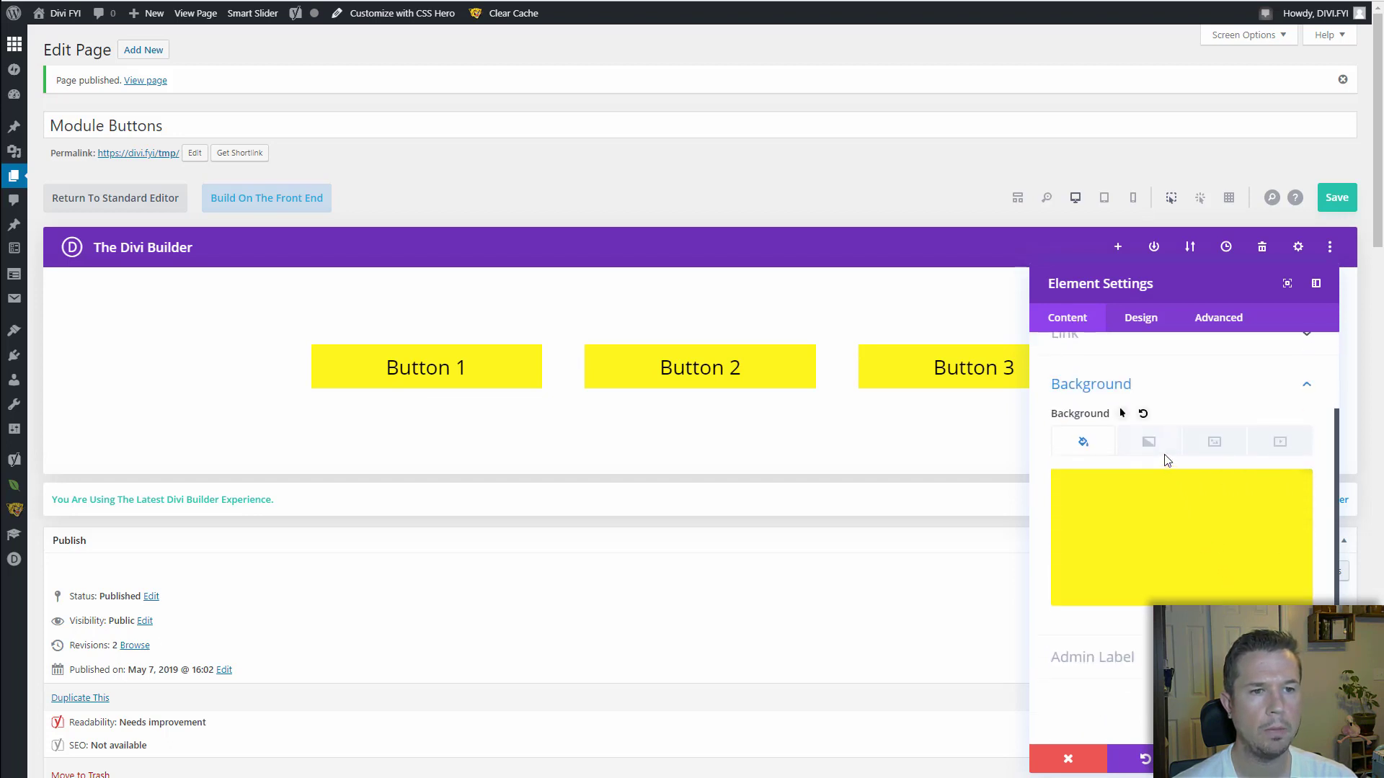
scroll(1165, 459, "up", 2)
scroll(1149, 559, "down", 2)
left_click(1147, 450)
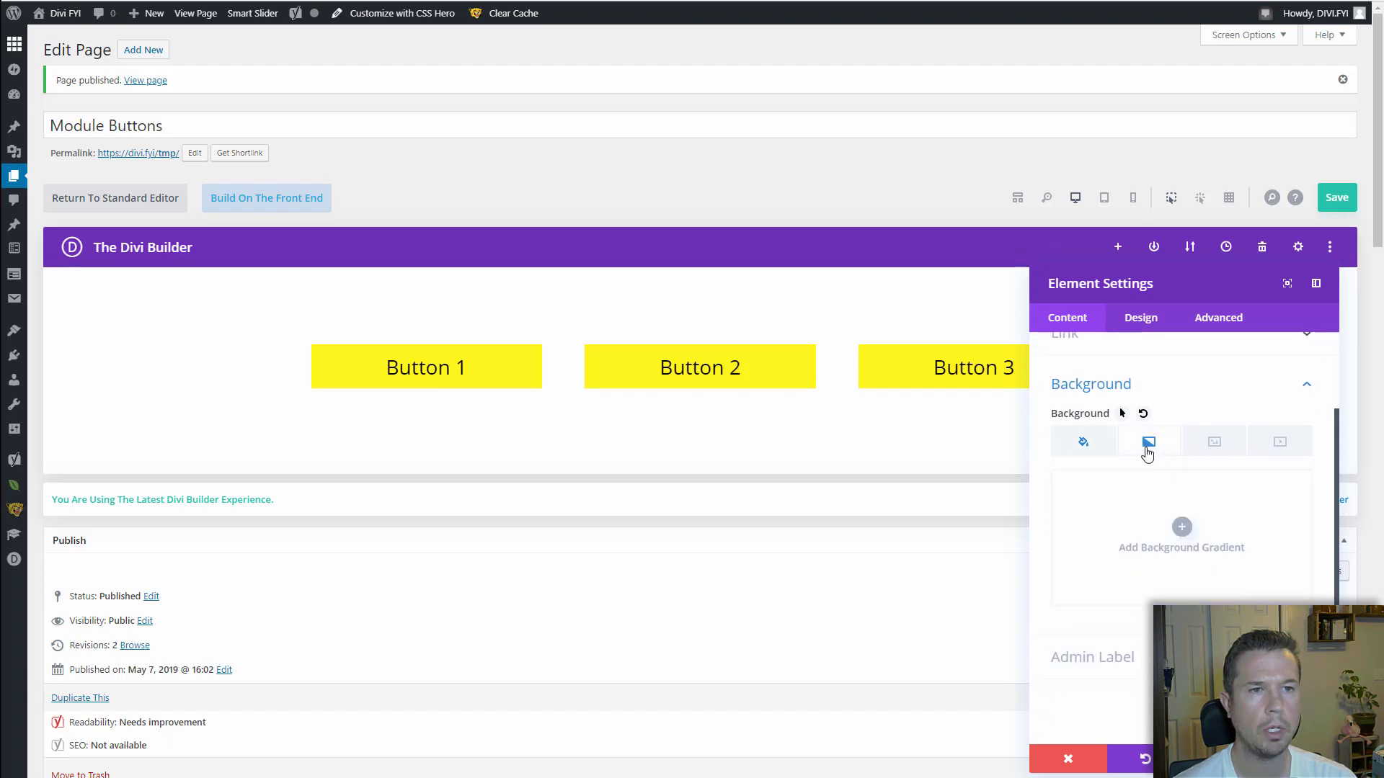
left_click(1180, 529)
scroll(1172, 542, "down", 3)
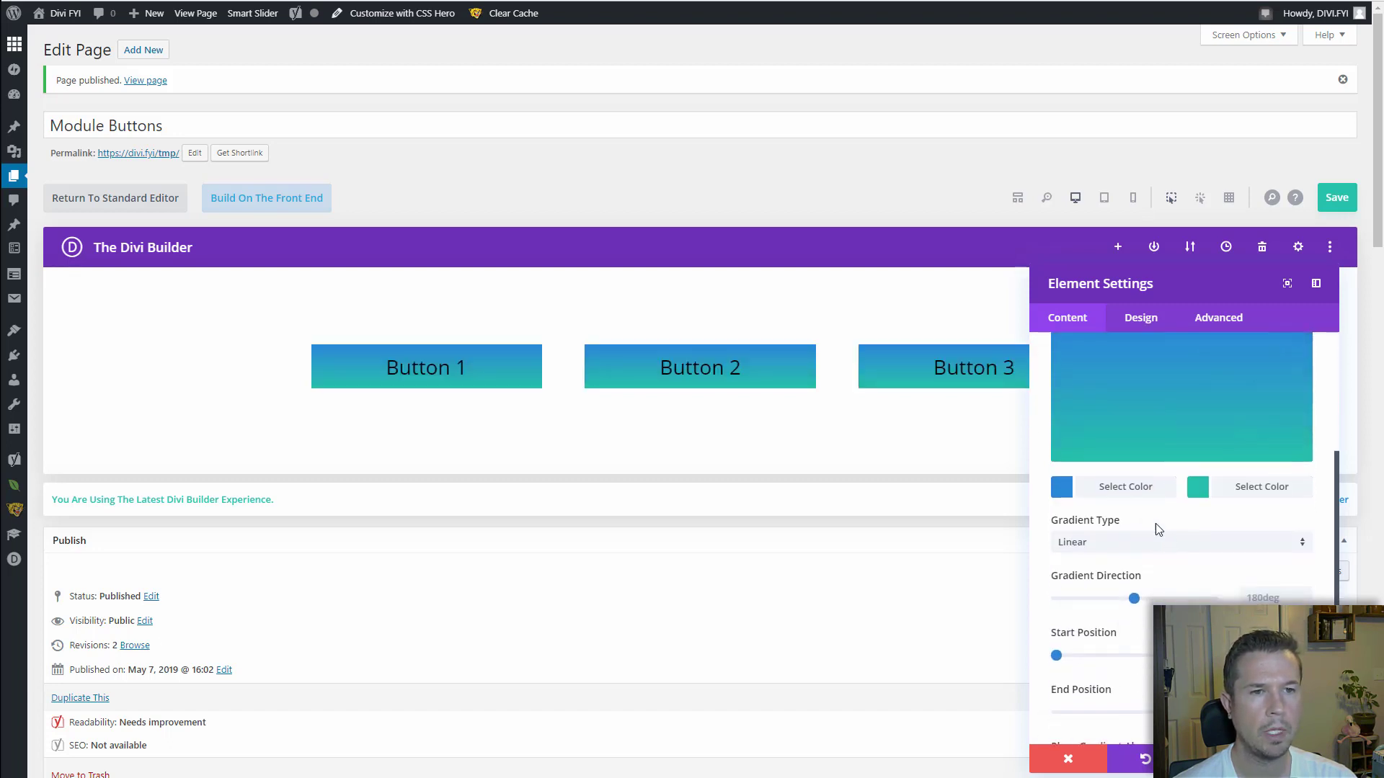
scroll(1099, 502, "up", 3)
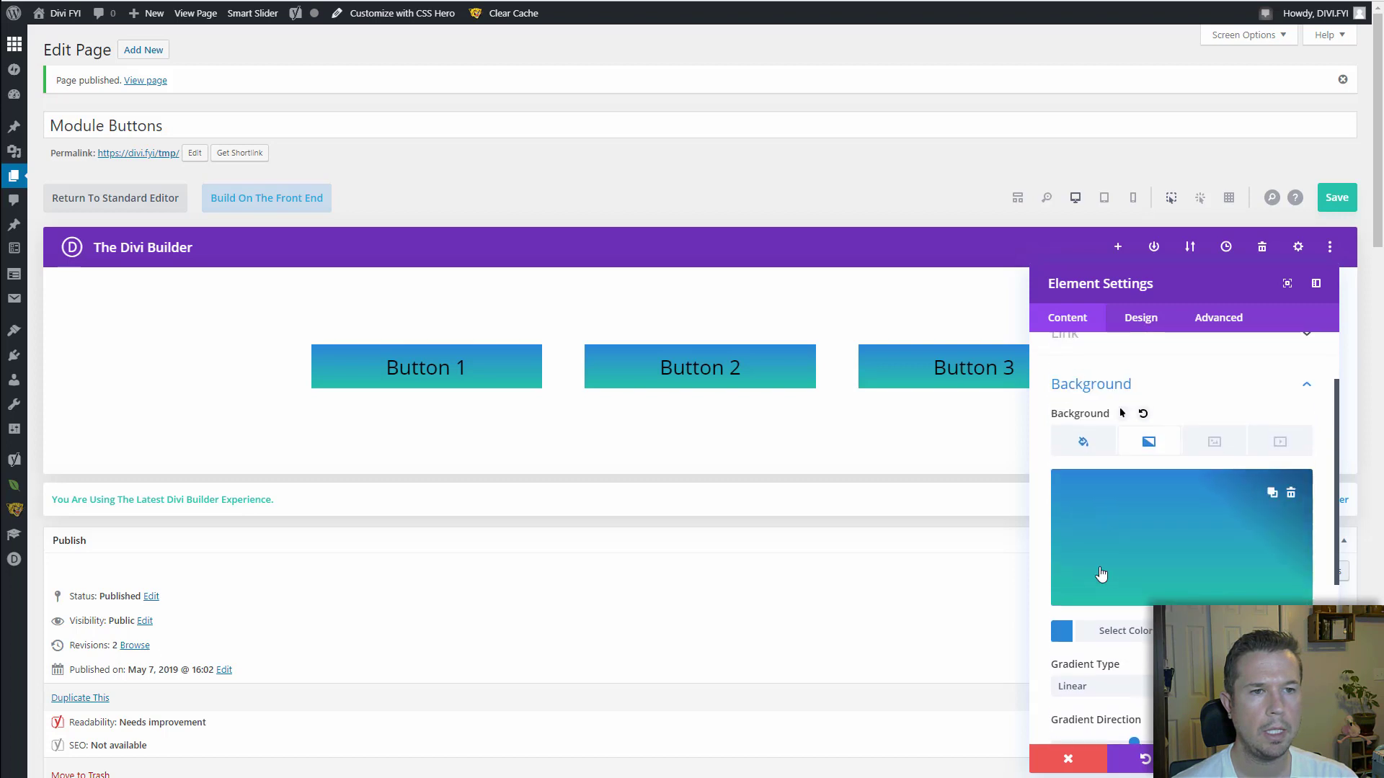
Make the first gradient colour fully transparent, rgba(43,135,218,0), and save the shared module settings.
left_click(1073, 636)
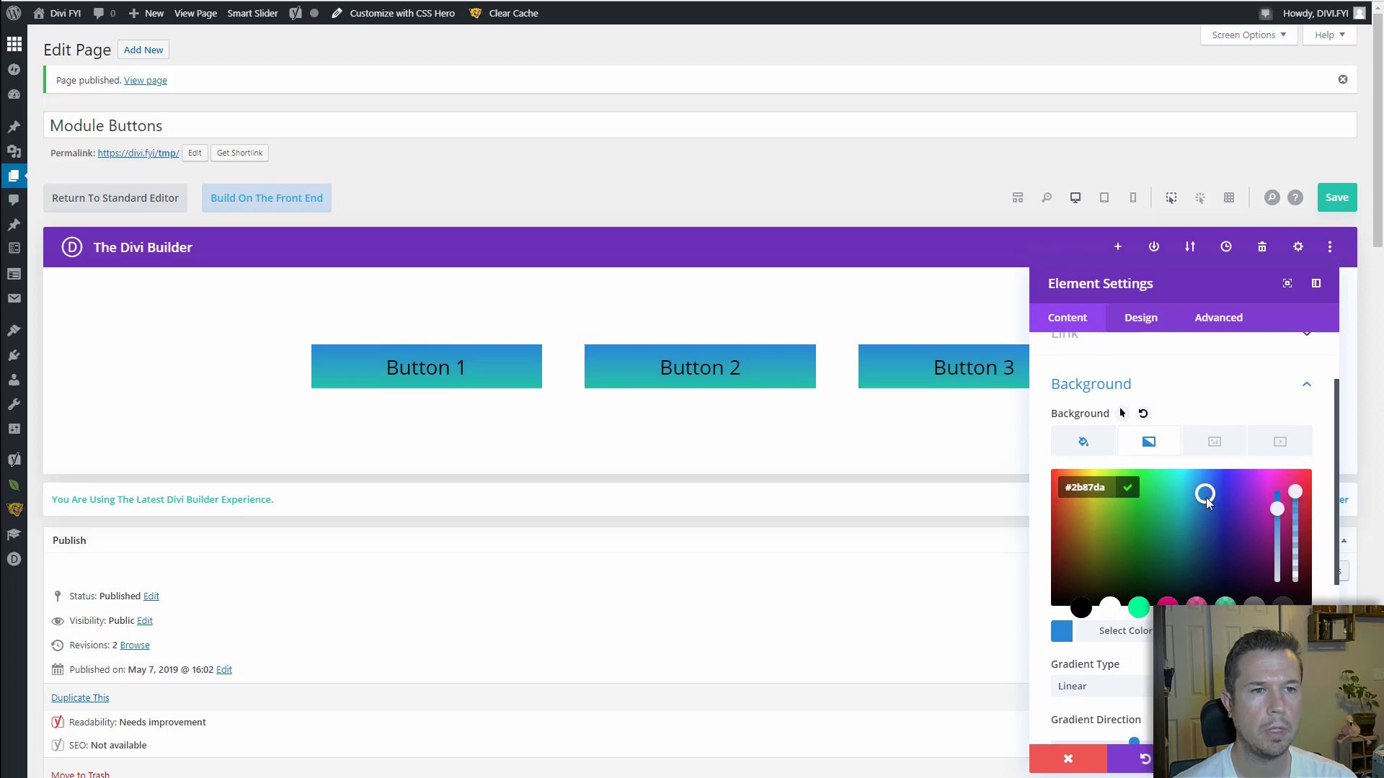
left_click_drag(1295, 493, 1293, 604)
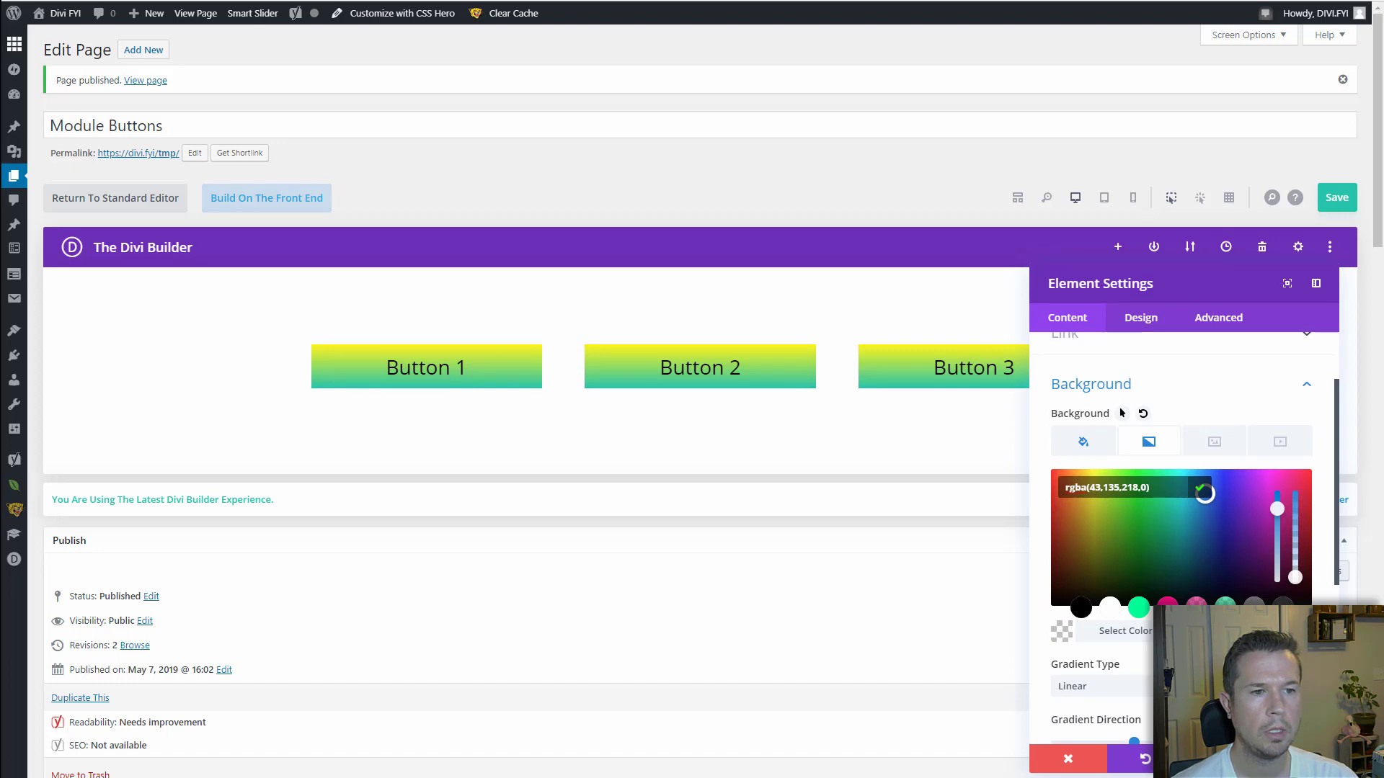
left_click(1300, 759)
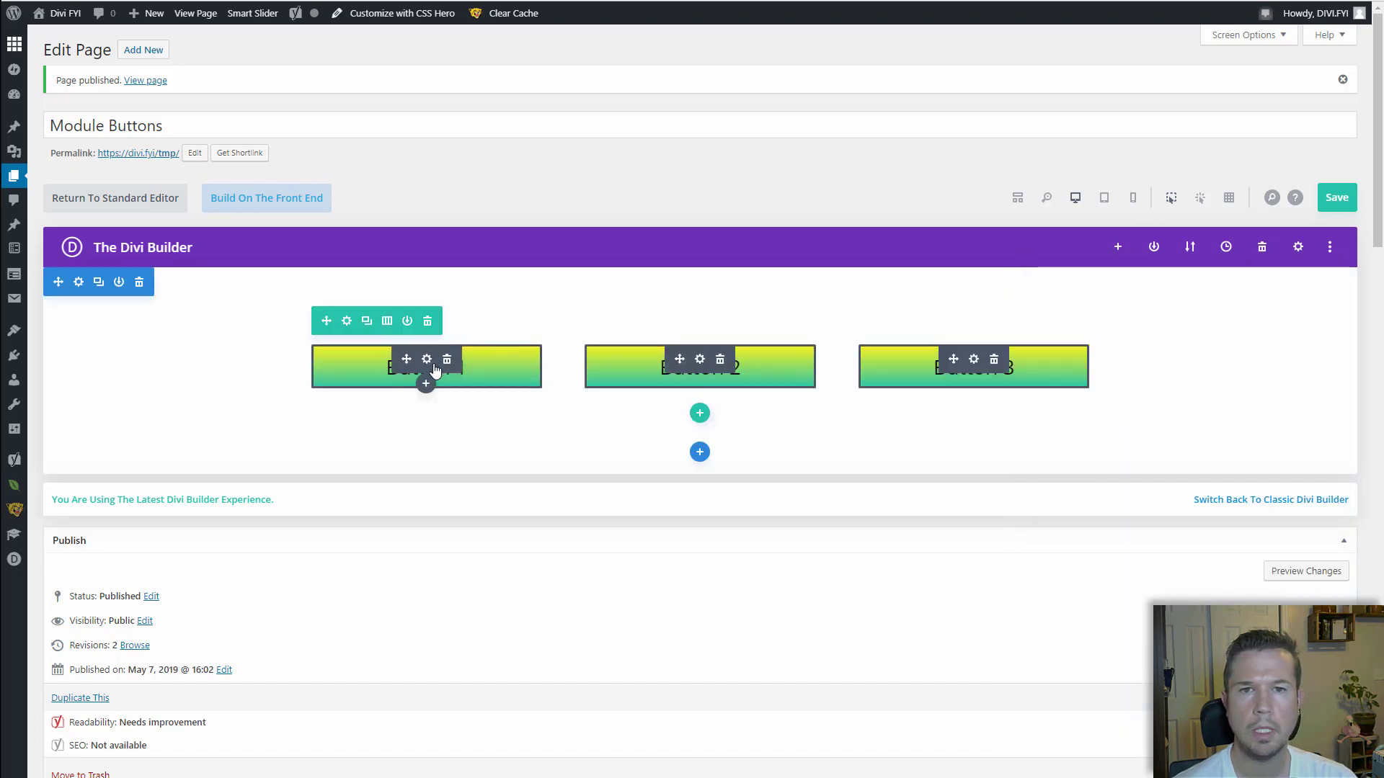
Reopen the three modules' shared background settings and set the gradient direction to 258deg.
left_click(426, 360)
scroll(1109, 653, "down", 2)
left_click(1129, 614)
scroll(1225, 581, "down", 1)
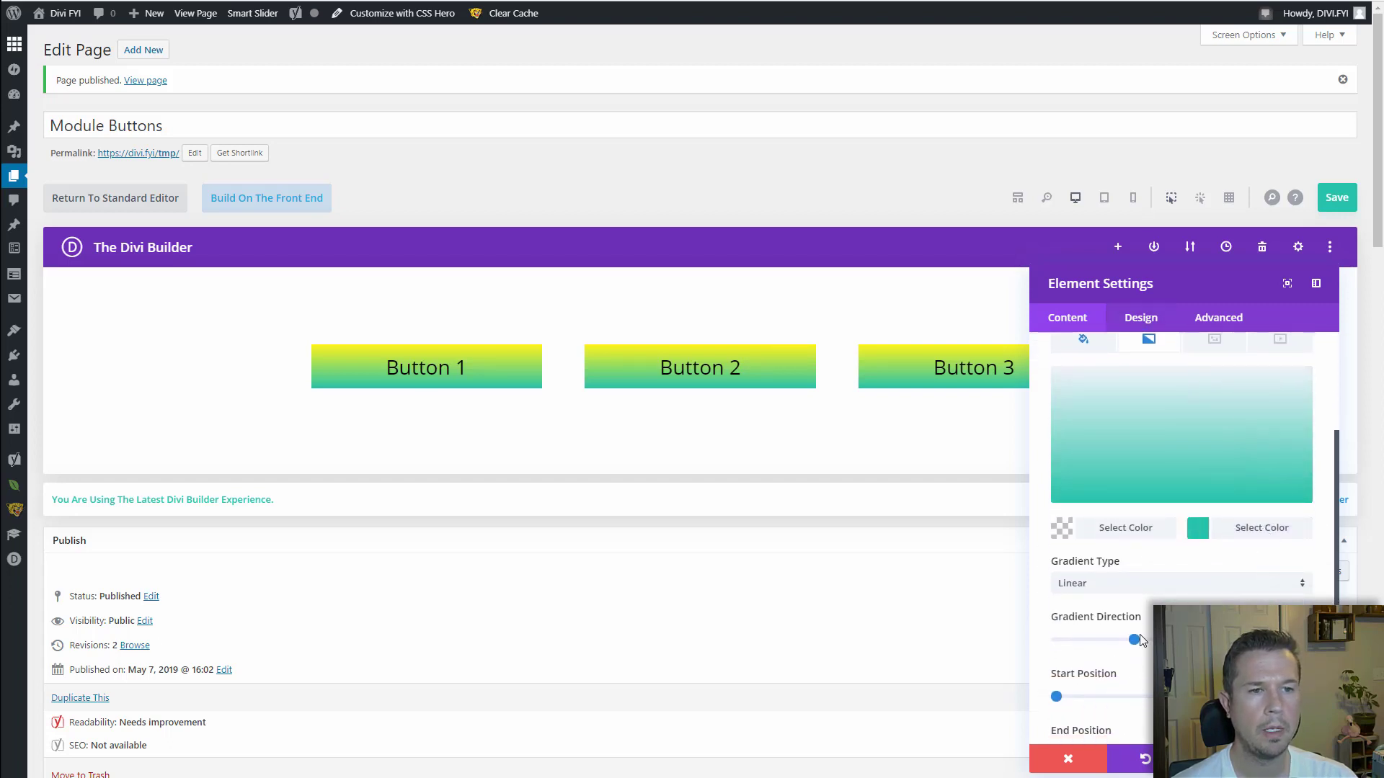
left_click_drag(1134, 639, 1186, 640)
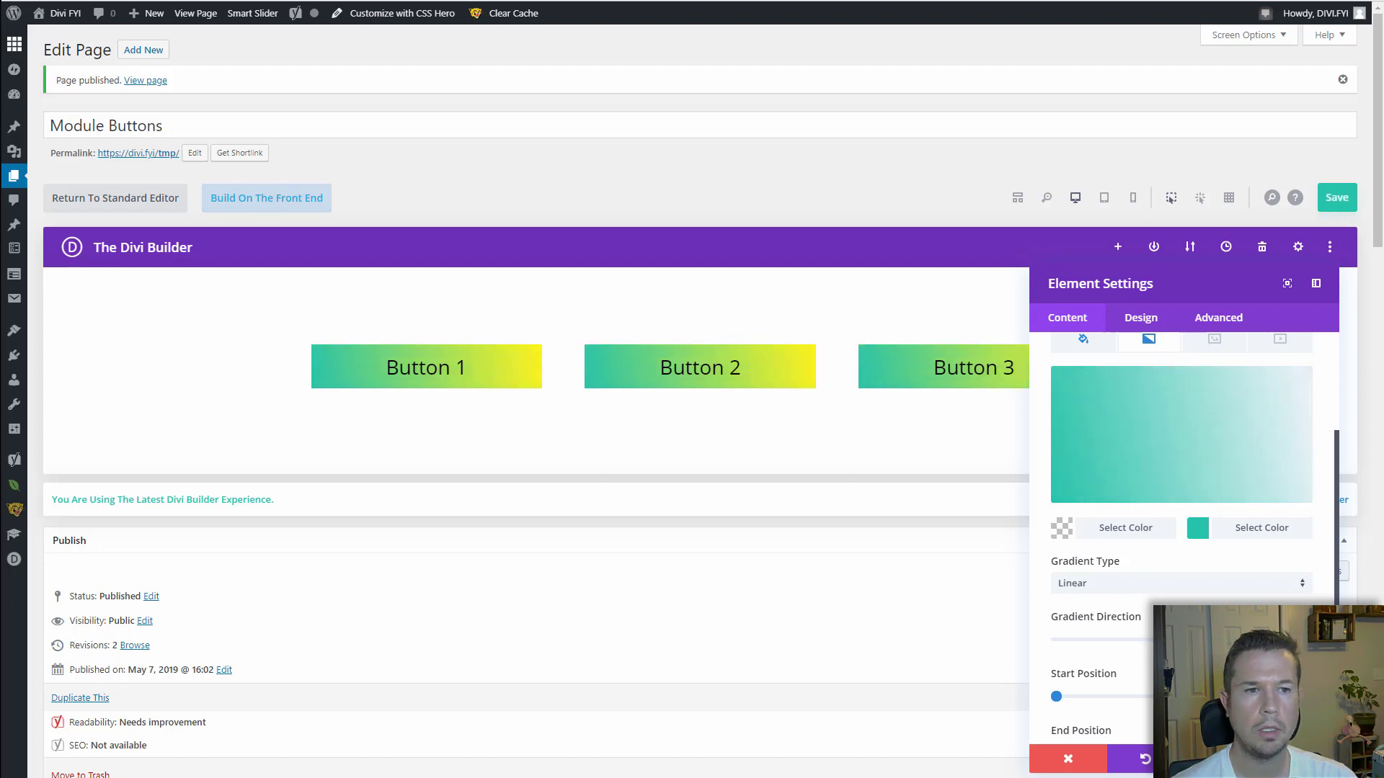
Change the first gradient colour to a fully transparent blue, rgba(50,78,255,0).
left_click(1062, 530)
left_click_drag(1204, 389, 1223, 363)
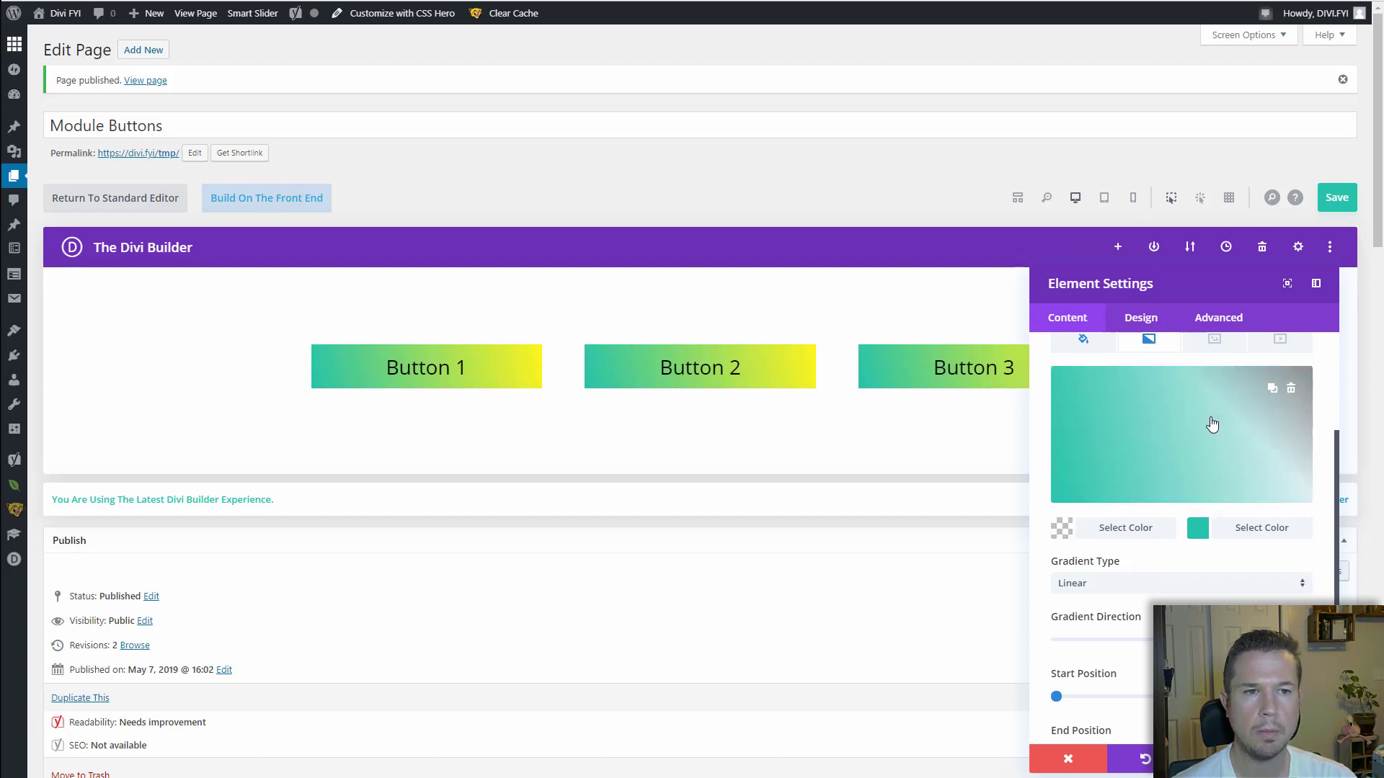
left_click(1081, 531)
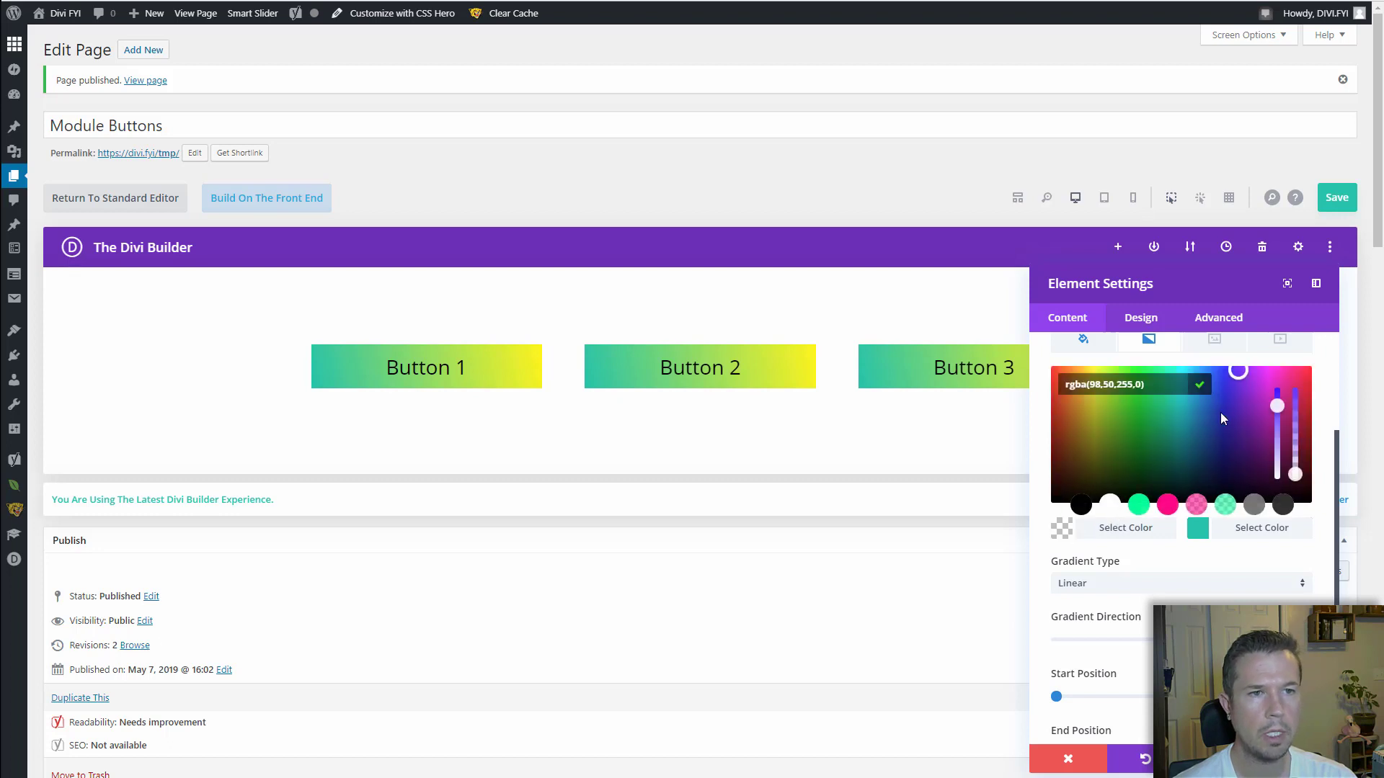
left_click_drag(1229, 382, 1218, 354)
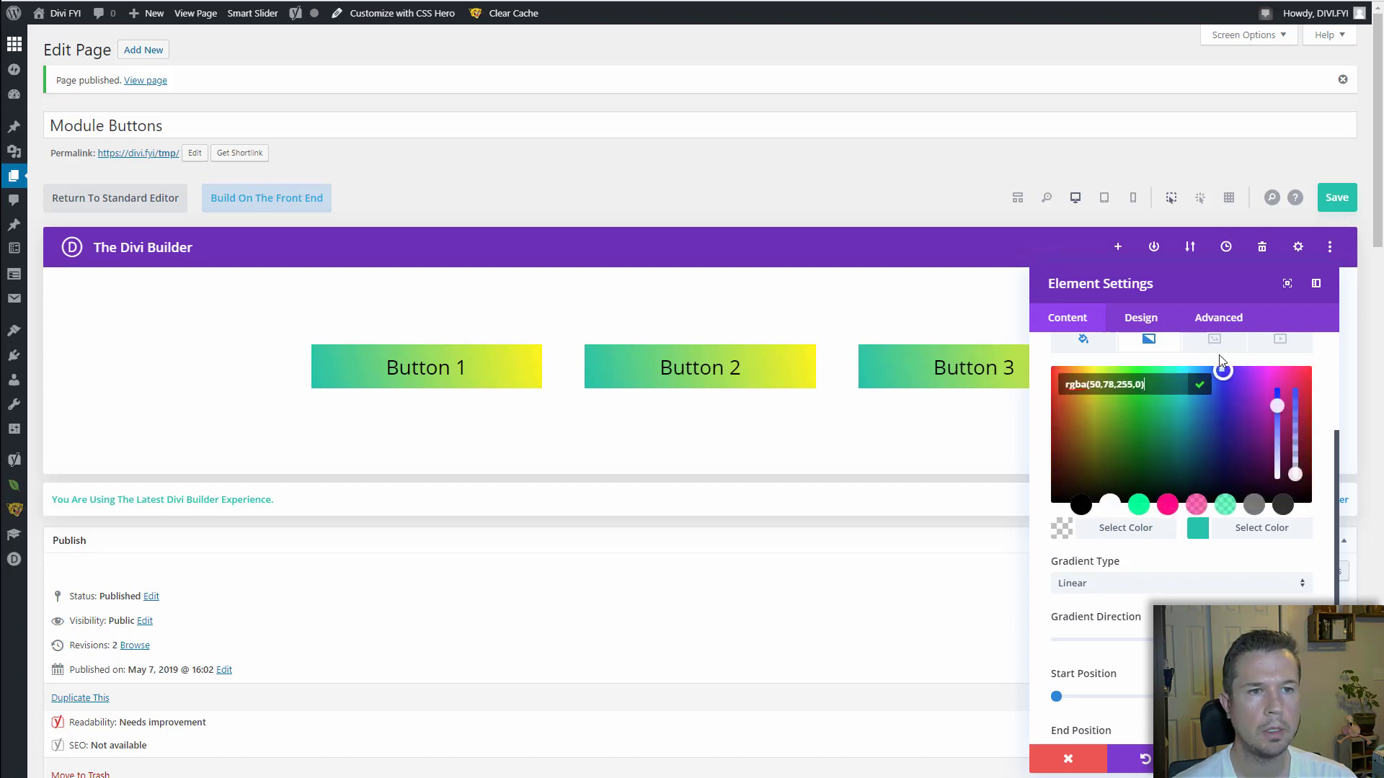
left_click(1218, 354)
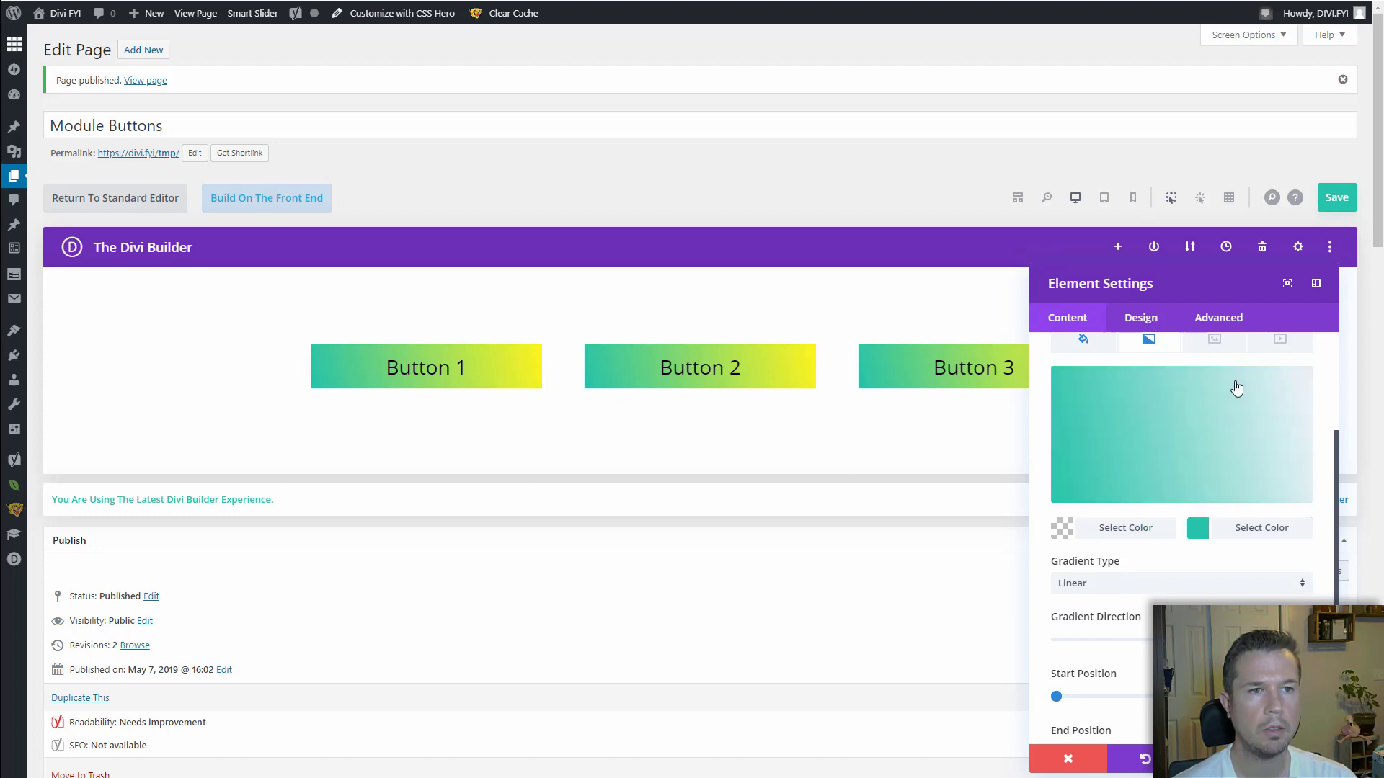
left_click(1066, 532)
mouse_move(1295, 474)
left_mouse_down()
mouse_move(1295, 456)
mouse_move(1300, 496)
left_mouse_up()
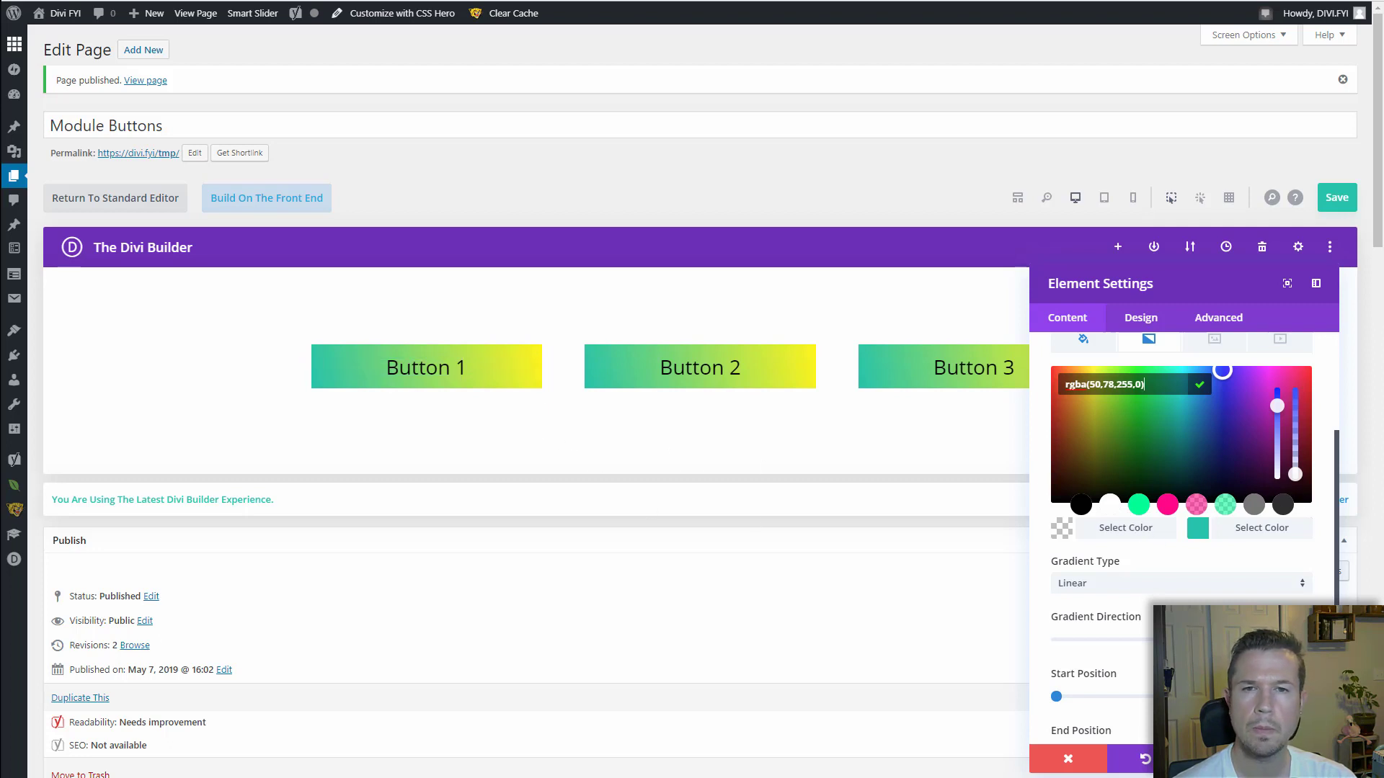
left_click(1139, 351)
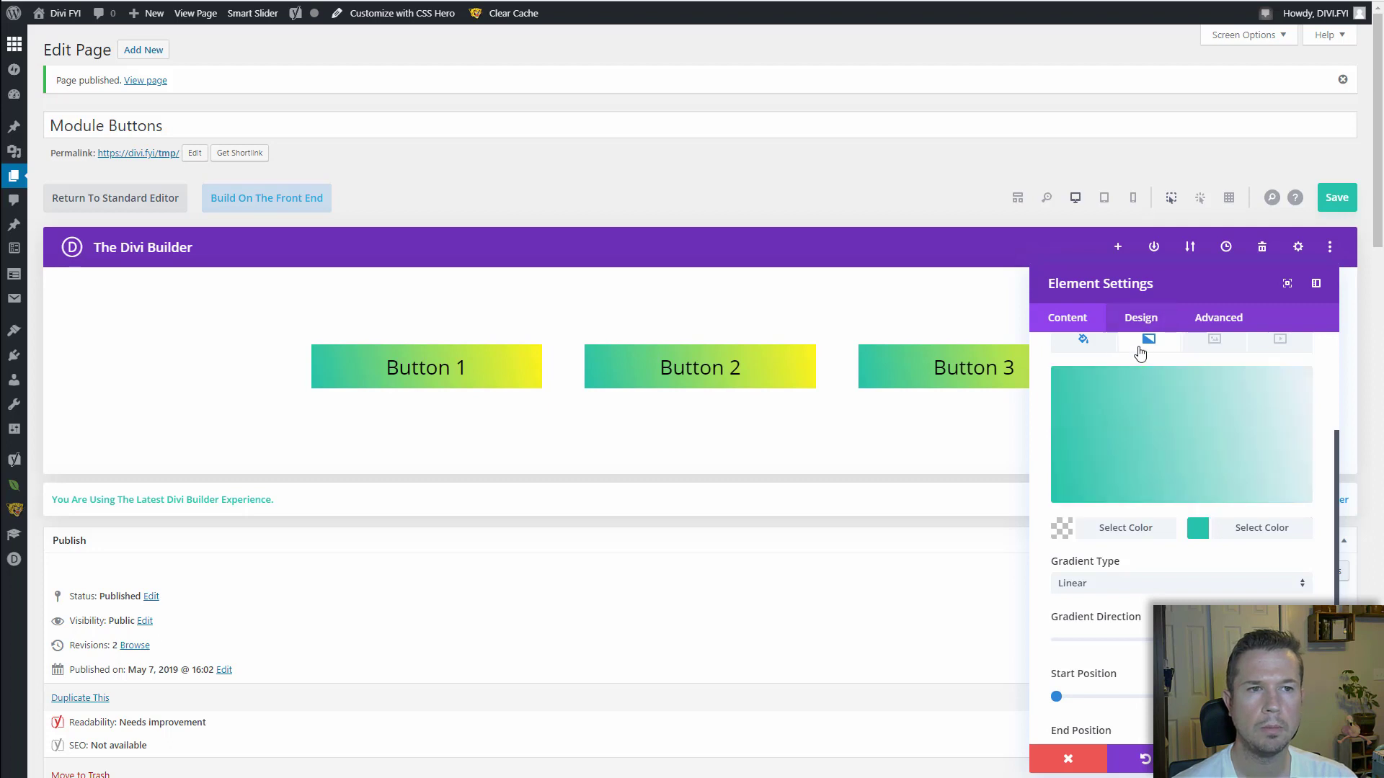
Round all four border corners of the three selected modules to 20px.
scroll(1182, 504, "down", 3)
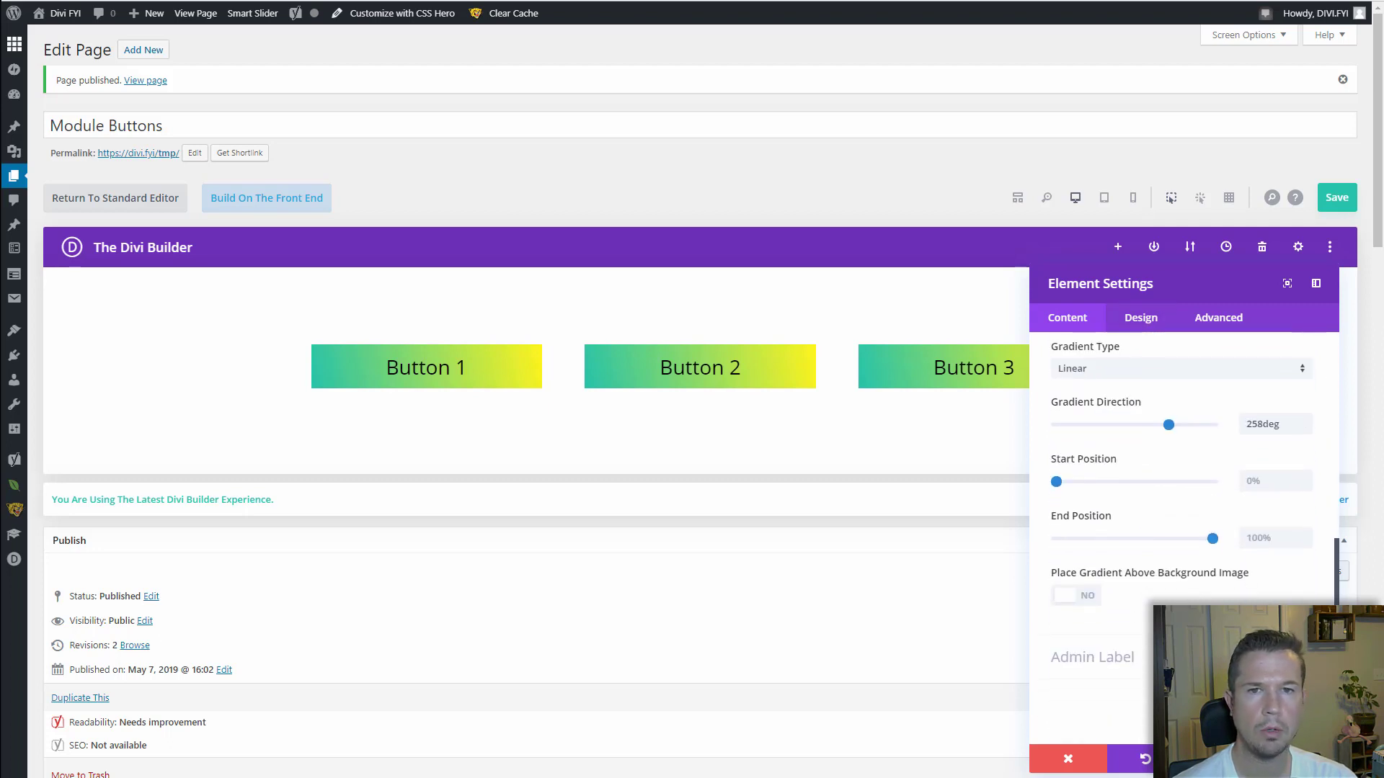
scroll(1182, 505, "up", 4)
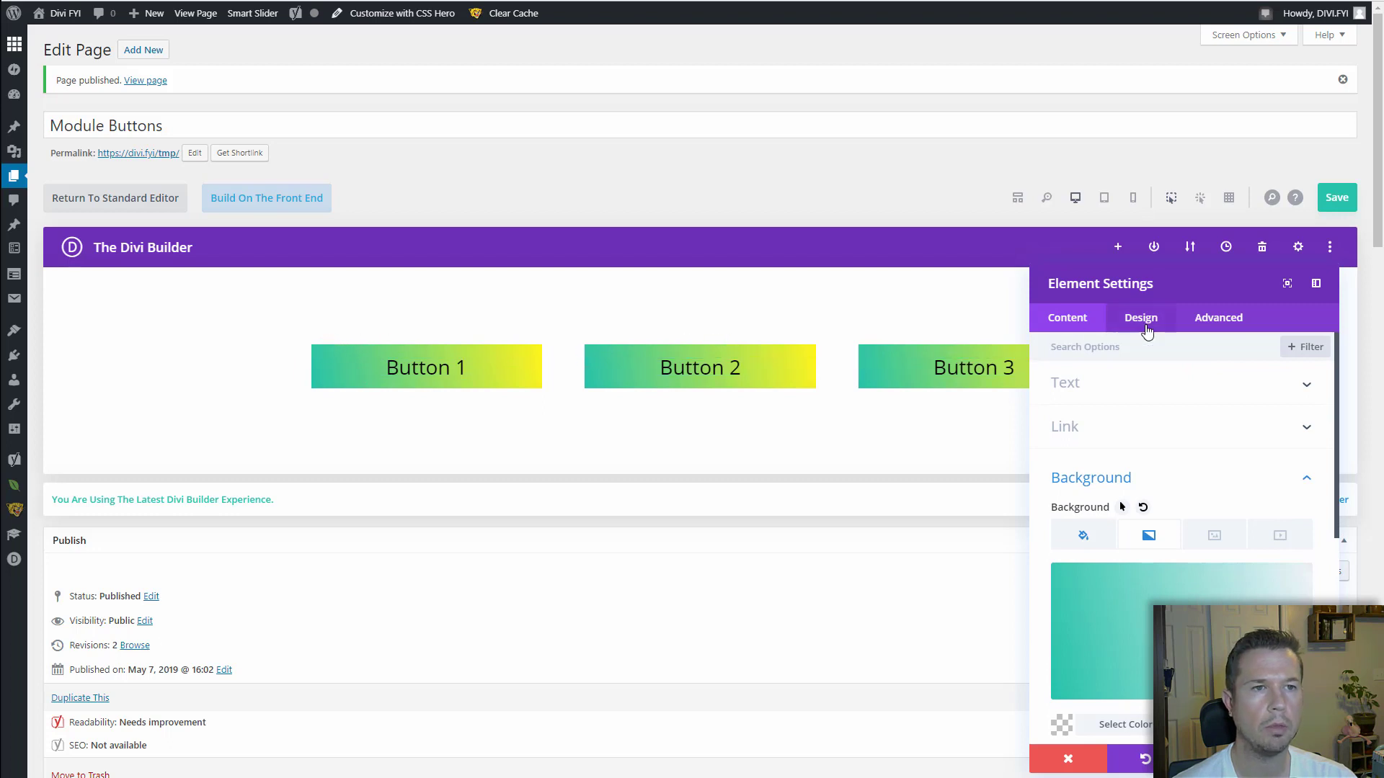
left_click(1100, 348)
left_click(1125, 319)
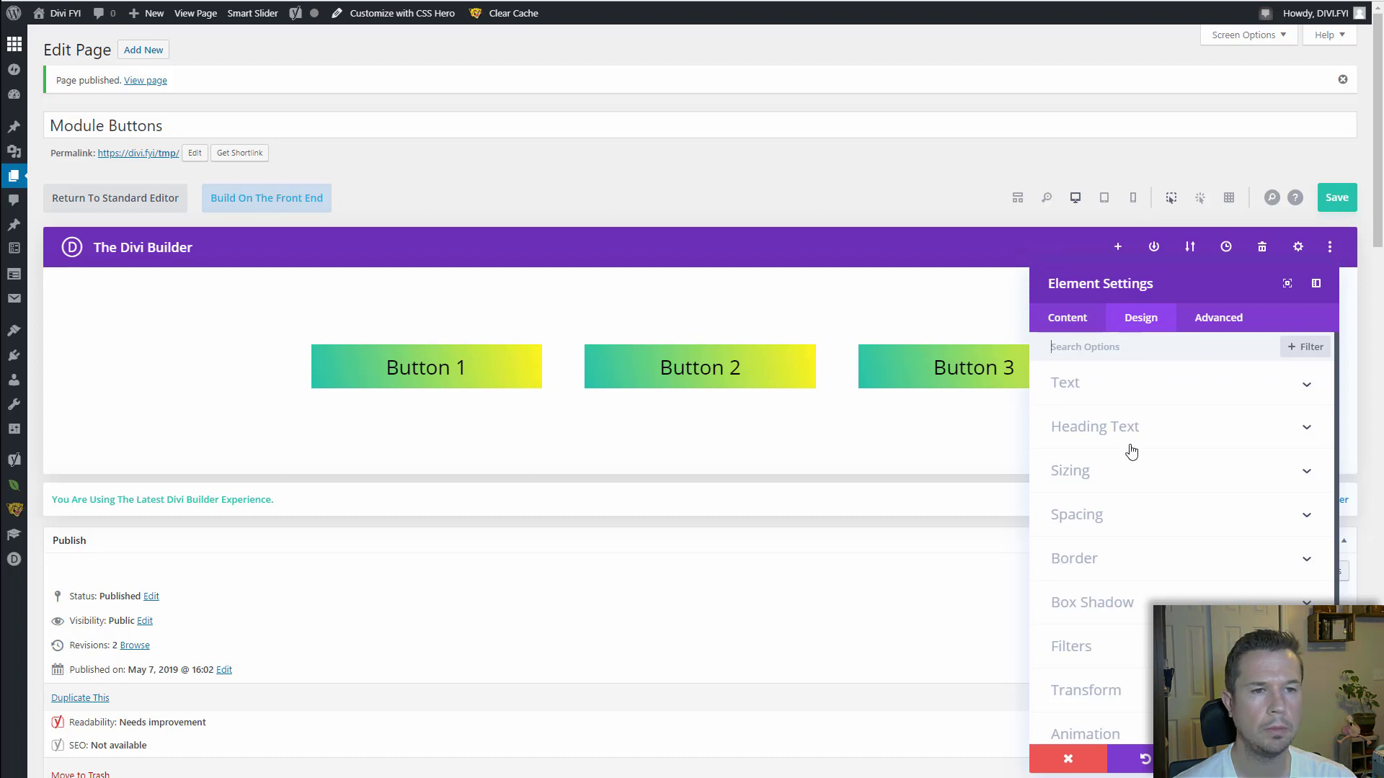
scroll(1130, 452, "down", 2)
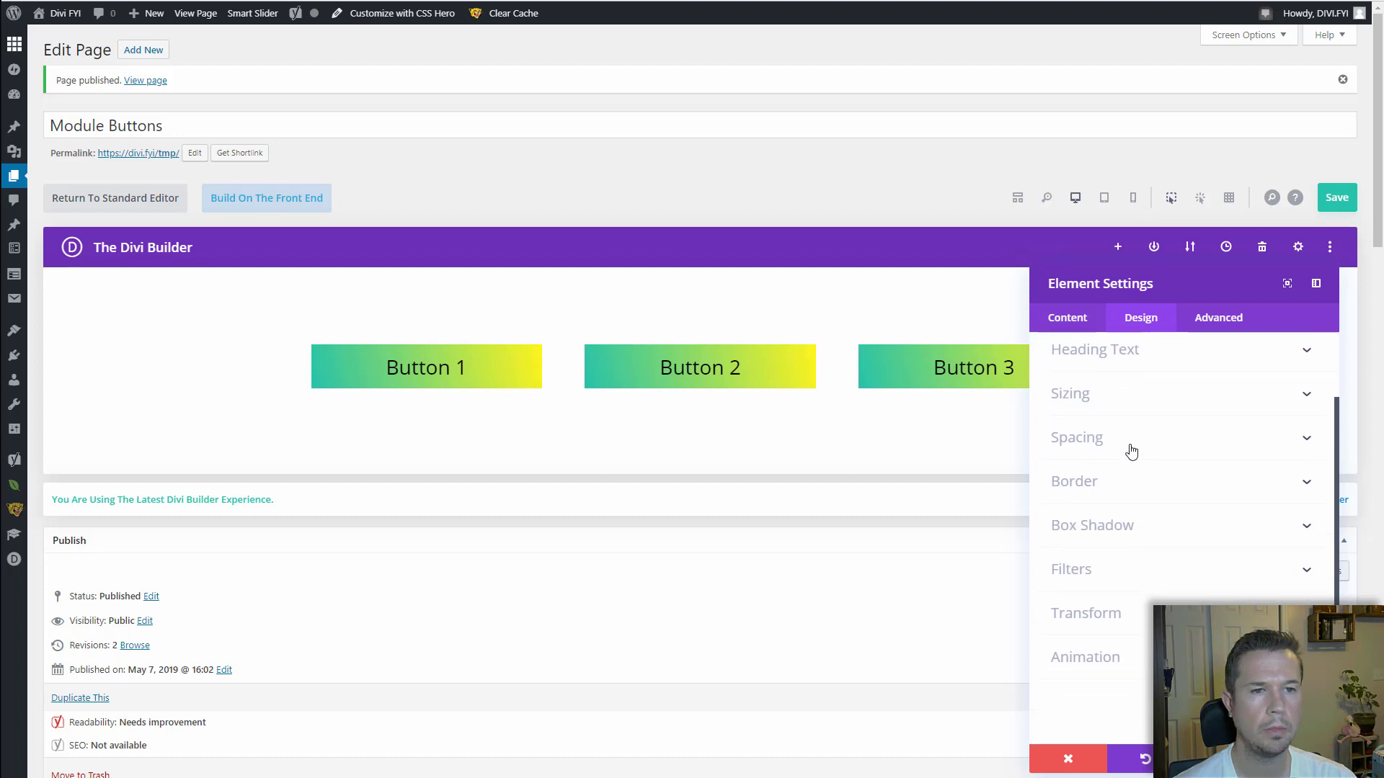
left_click(1125, 493)
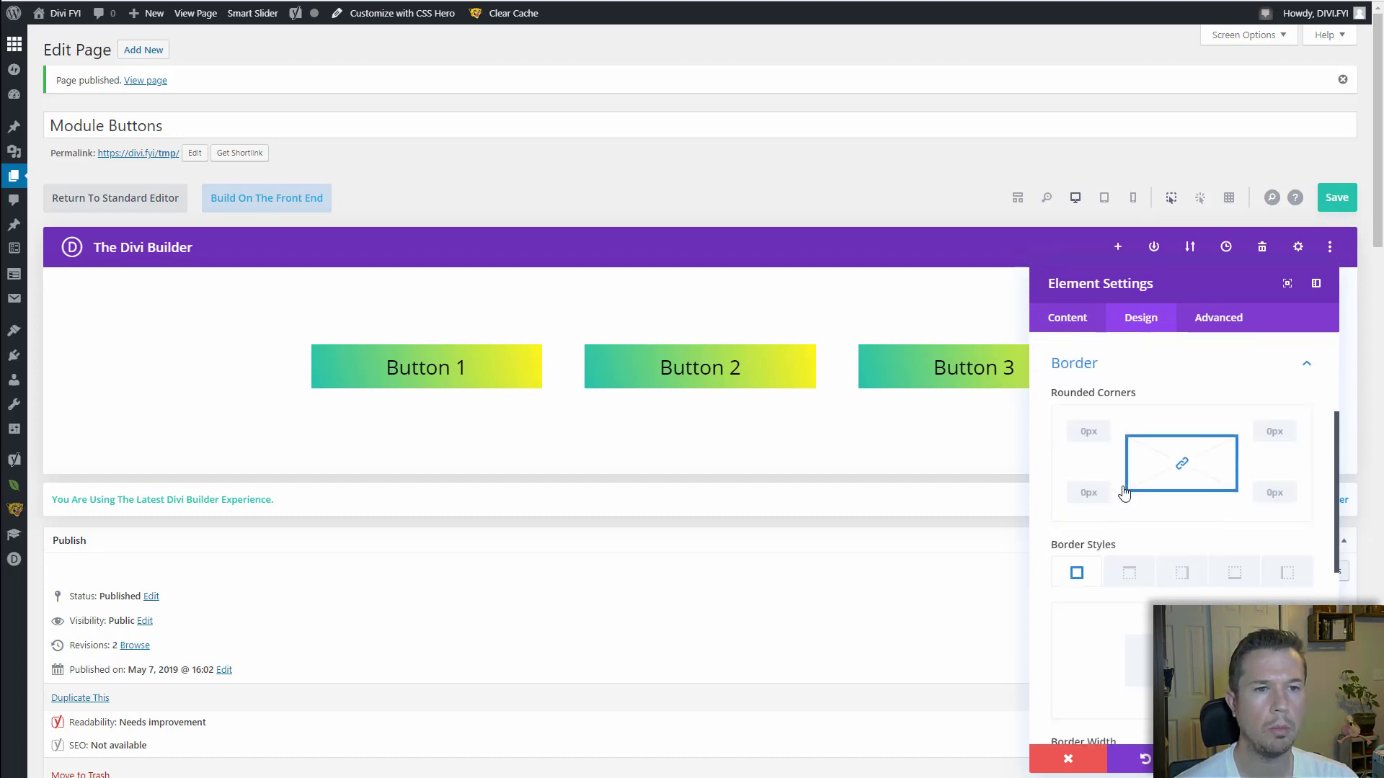
left_click(1104, 418)
left_click(1104, 417)
left_click(1104, 417)
left_click(1104, 417)
left_click(1104, 417)
left_click(1104, 417)
left_click(1104, 418)
left_click(1104, 417)
left_click(1104, 417)
left_click(1104, 417)
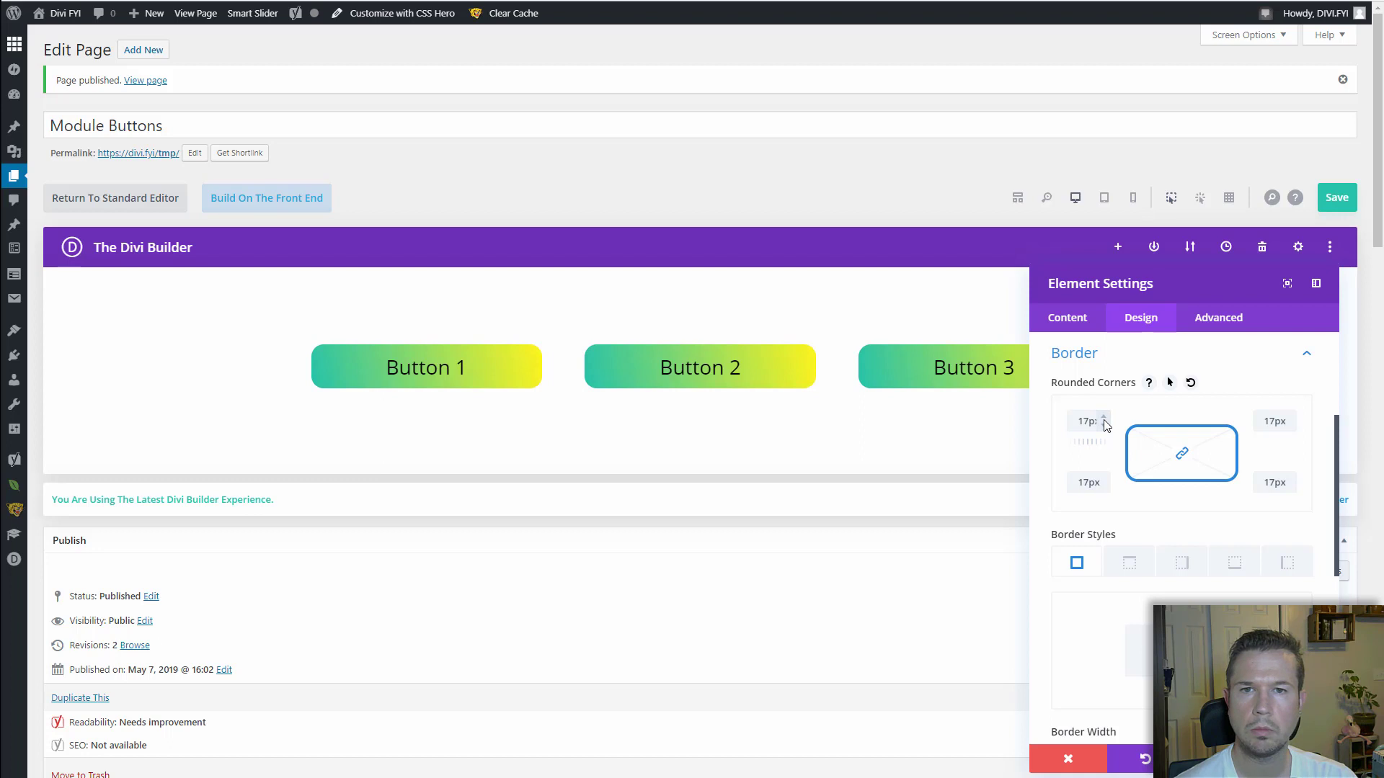
left_click(1104, 417)
left_click(1104, 418)
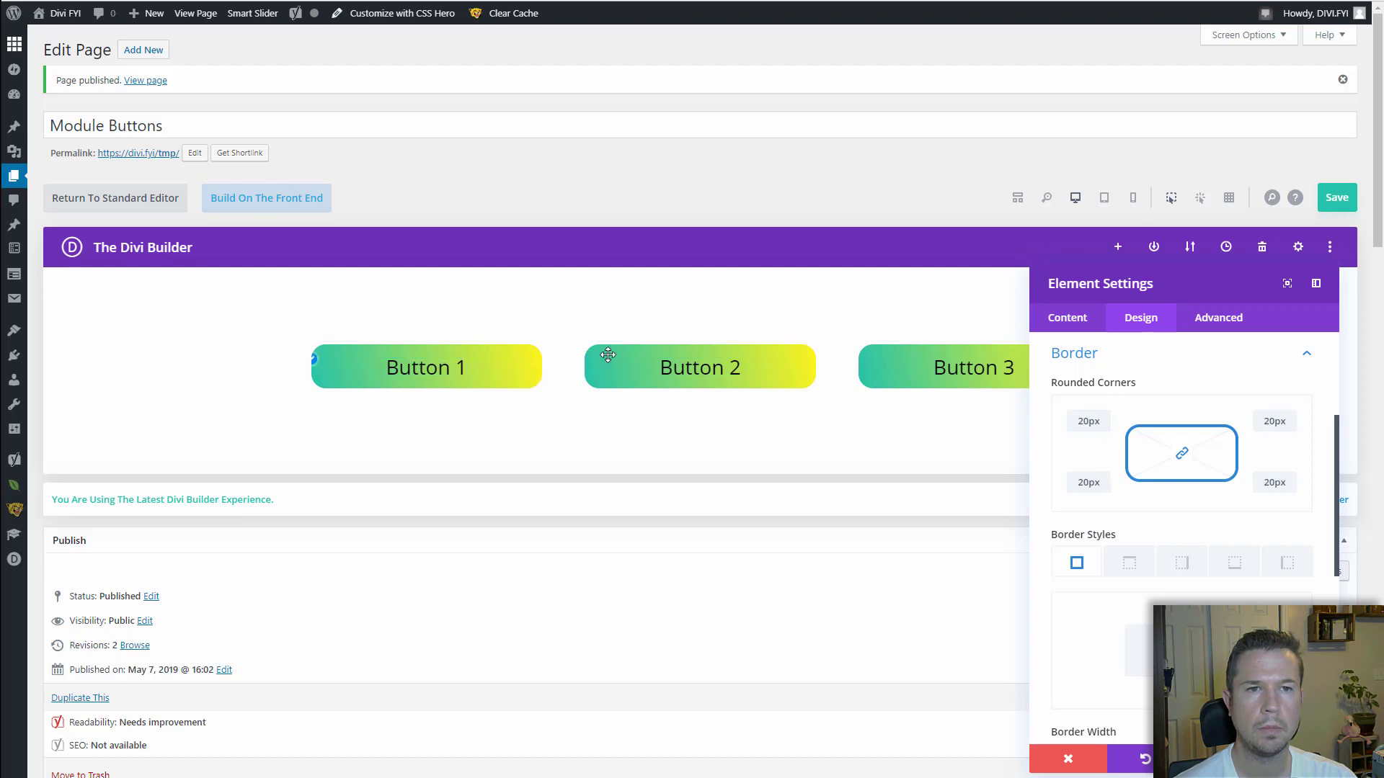
Filter the settings by "shad" and apply the first box shadow preset to the three modules.
scroll(1108, 348, "up", 3)
left_click(1101, 348)
type("shad")
left_click(1101, 351)
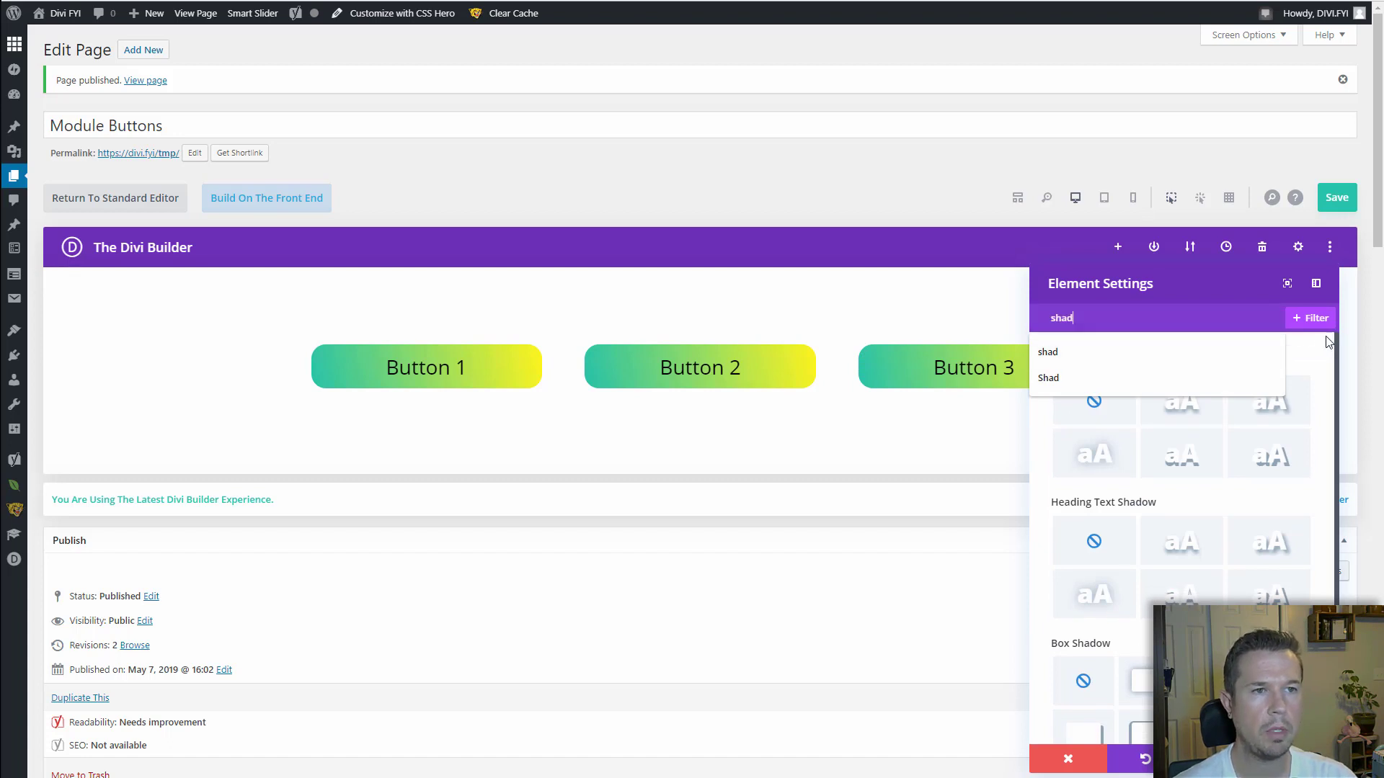
scroll(1330, 348, "down", 2)
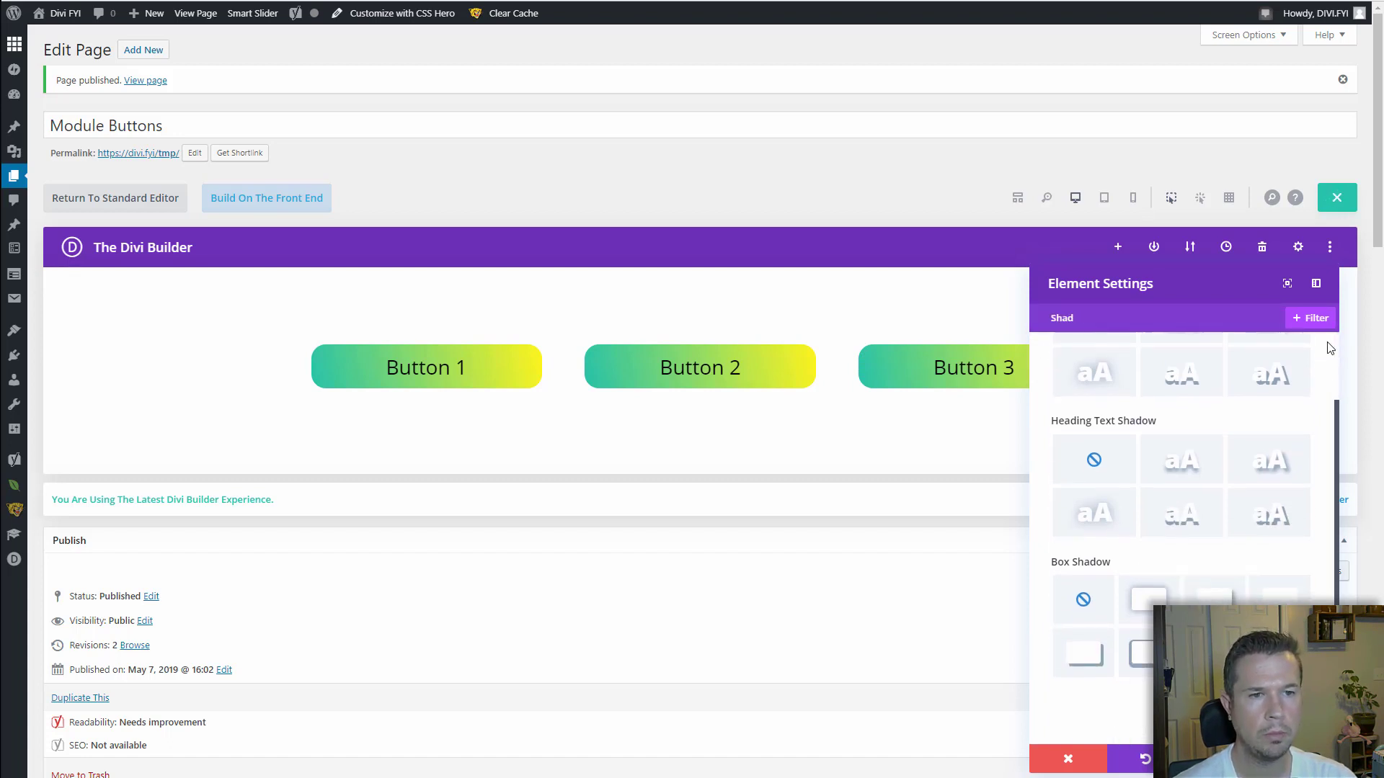
left_click(1148, 599)
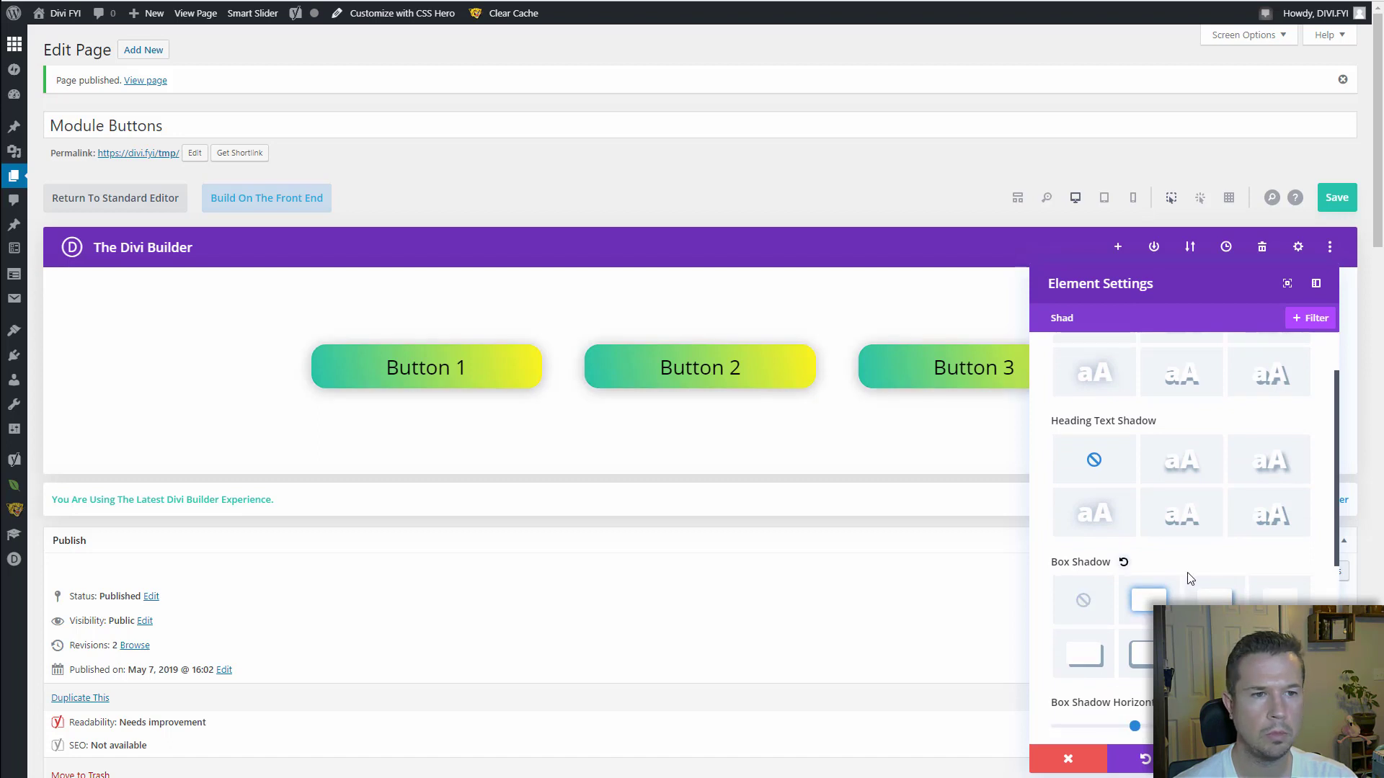
Reduce the box shadow spread strength slightly for the three selected modules.
scroll(1131, 418, "down", 4)
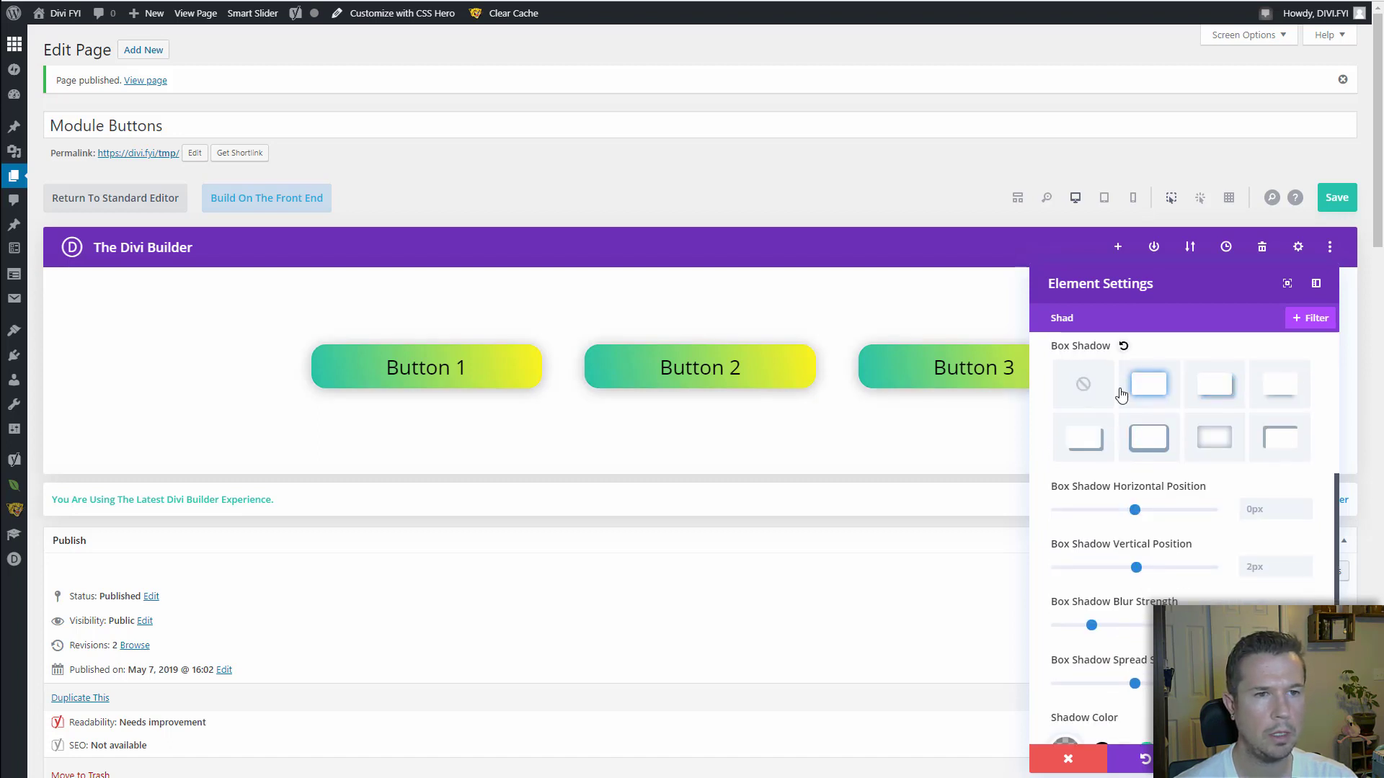
scroll(1133, 418, "down", 2)
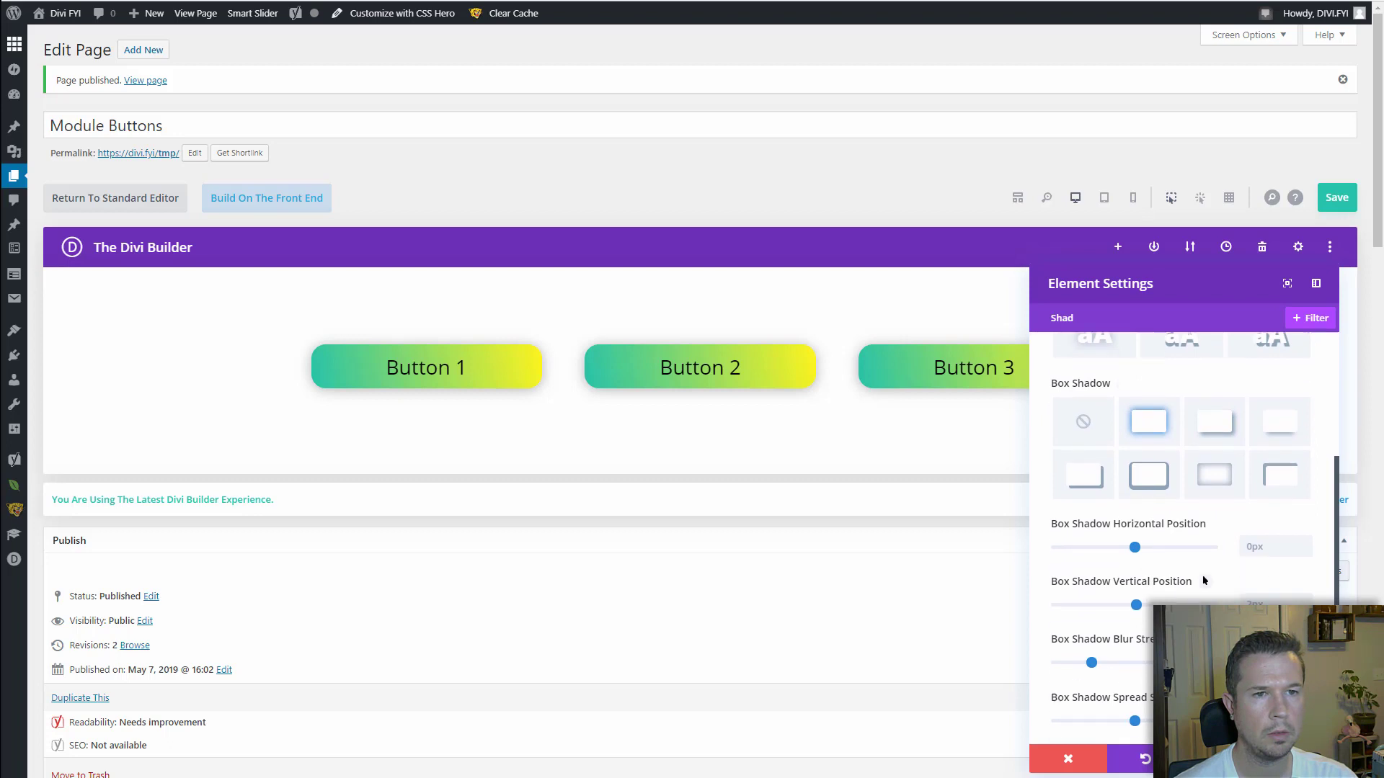
left_click_drag(1137, 690, 1132, 687)
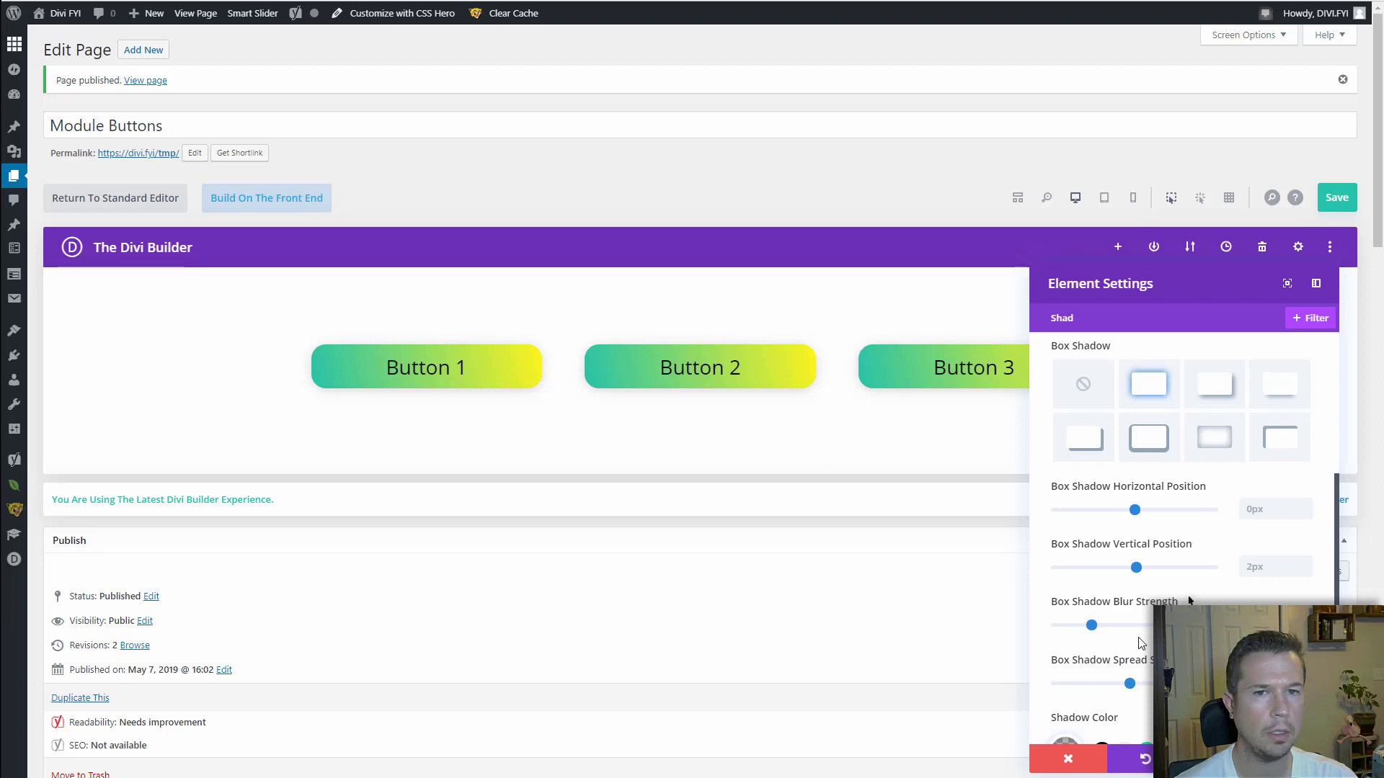
Clear the settings filter and set the text colour of the three modules to white (#ffffff).
scroll(1139, 643, "up", 5)
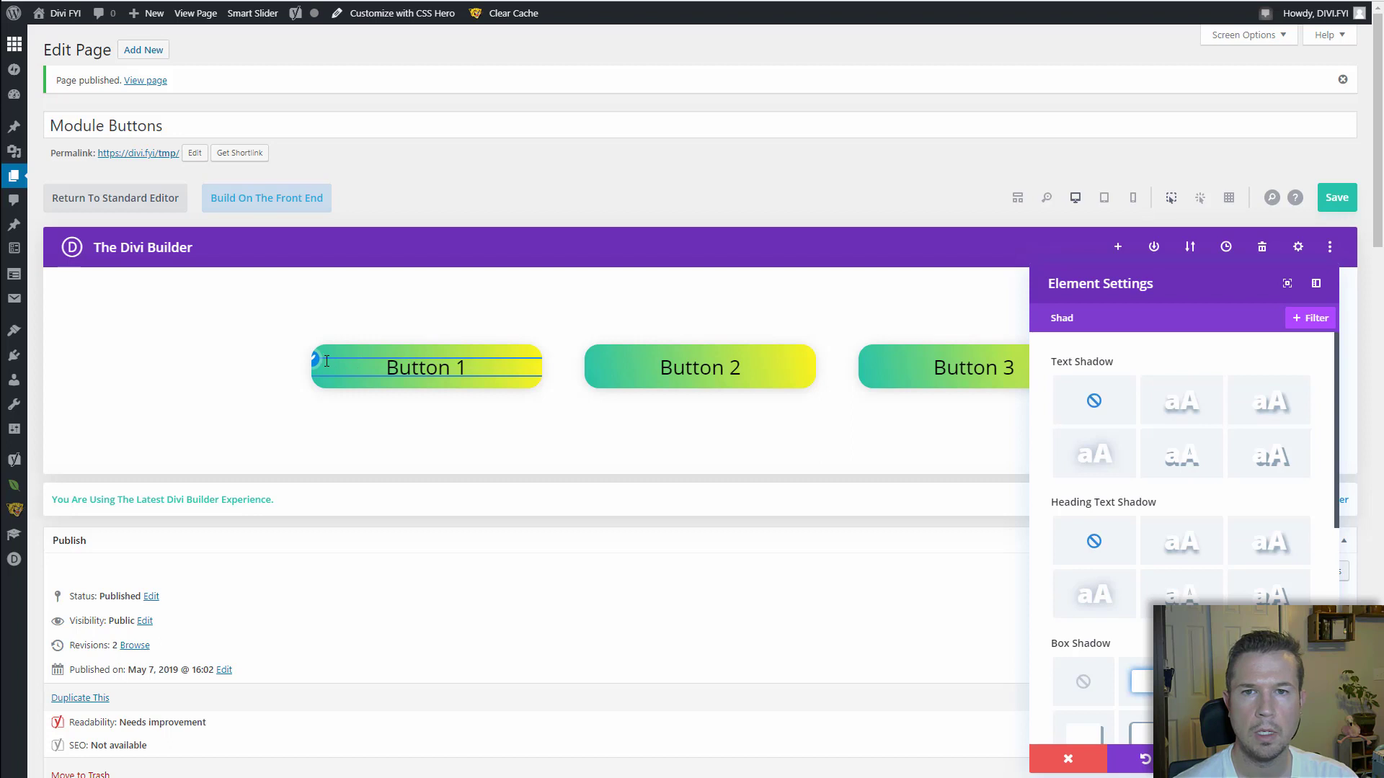
double_click(1089, 316)
key("BackSpace")
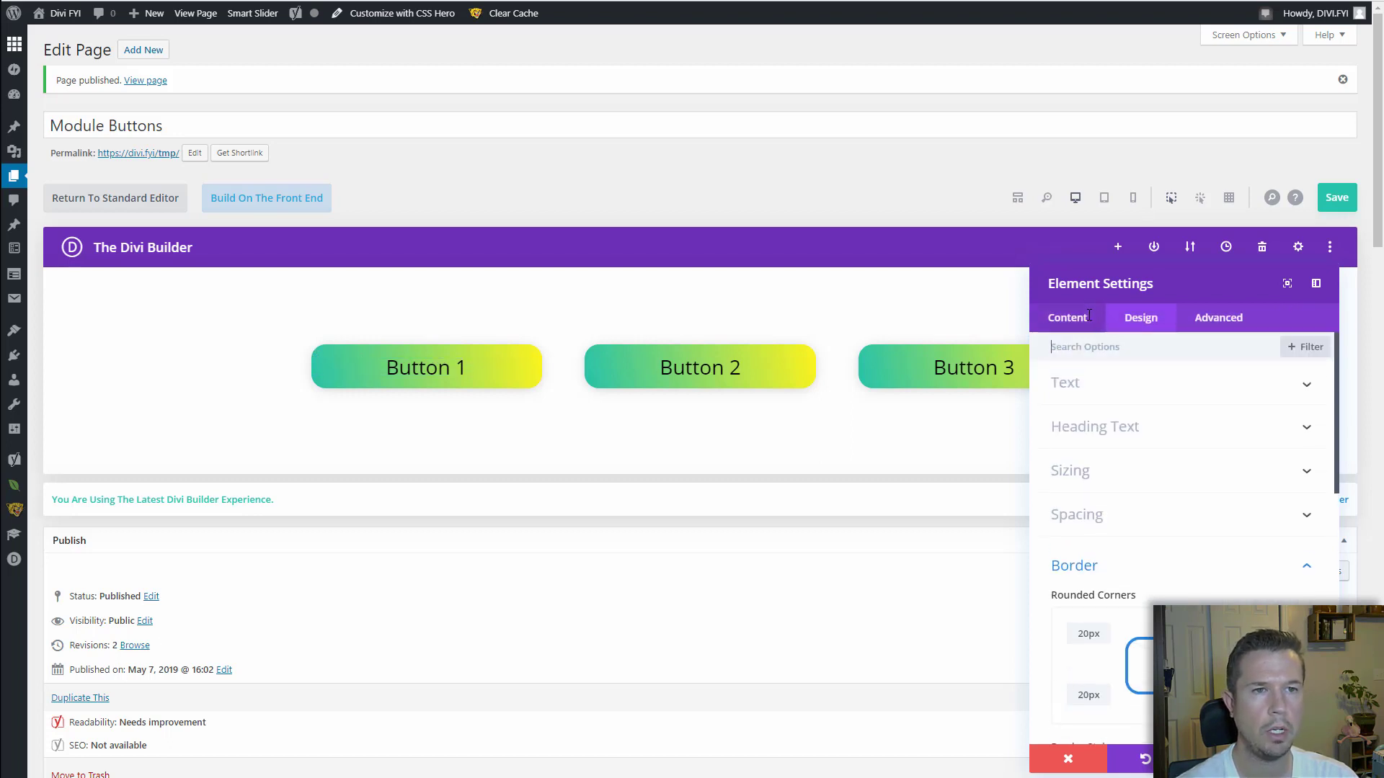
left_click(1141, 393)
scroll(1190, 451, "down", 3)
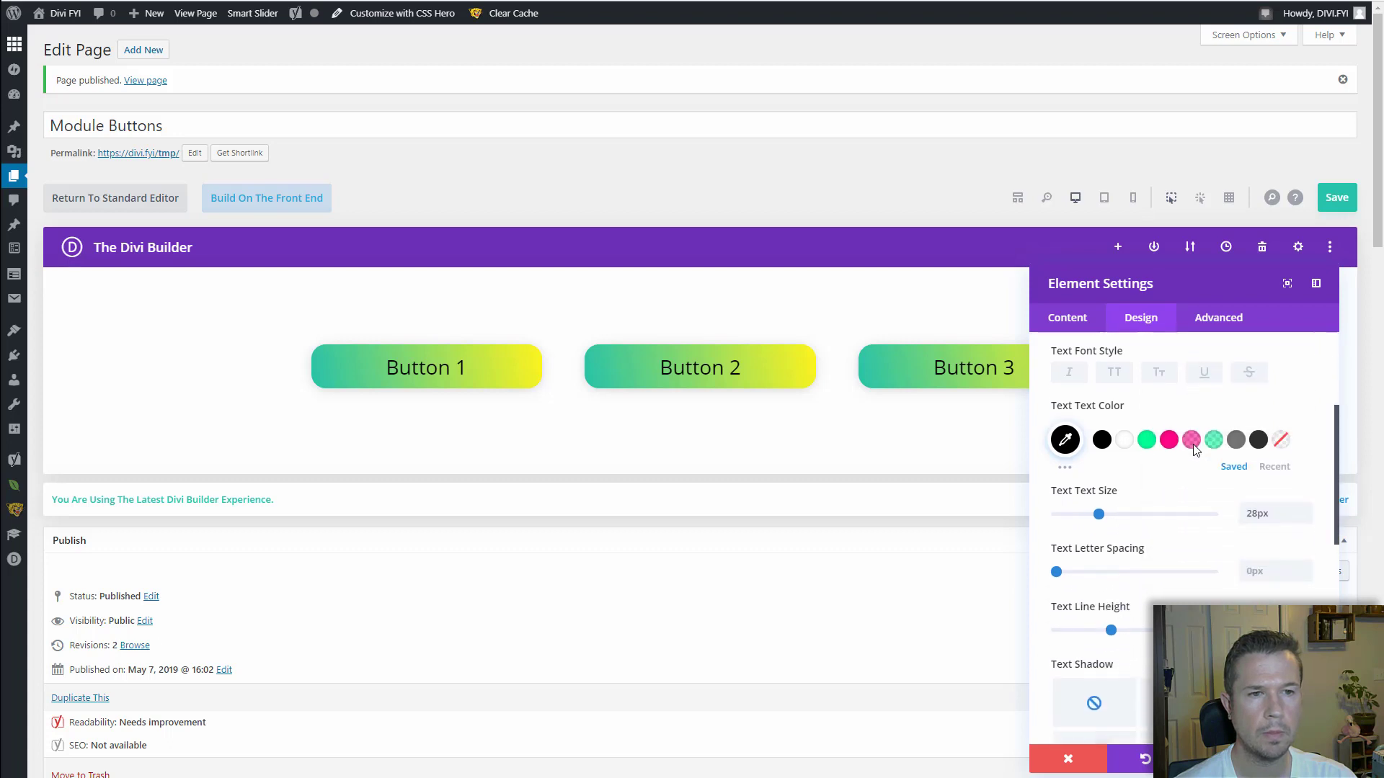
left_click(1126, 444)
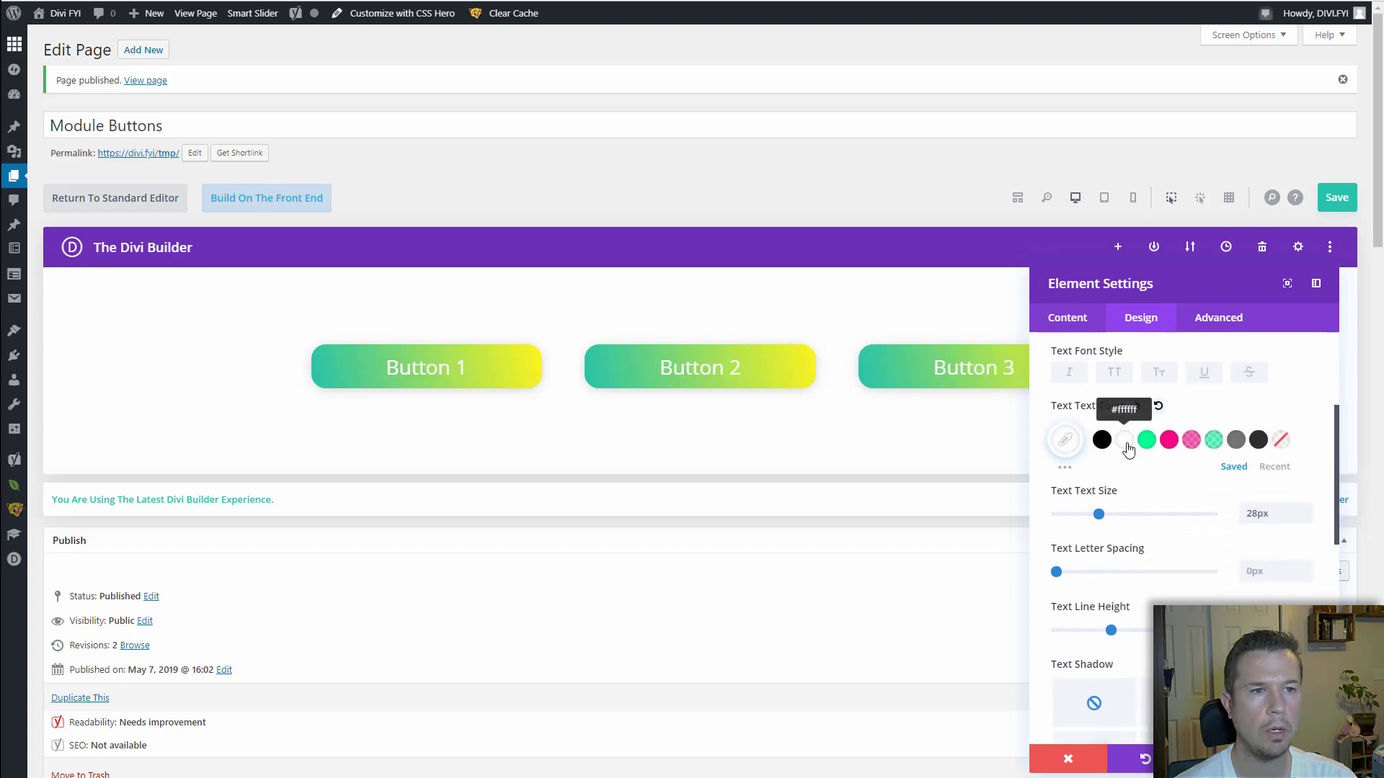
Set the text font weight of the three selected modules to Ultra Bold.
scroll(1169, 445, "down", 1)
scroll(1291, 516, "up", 4)
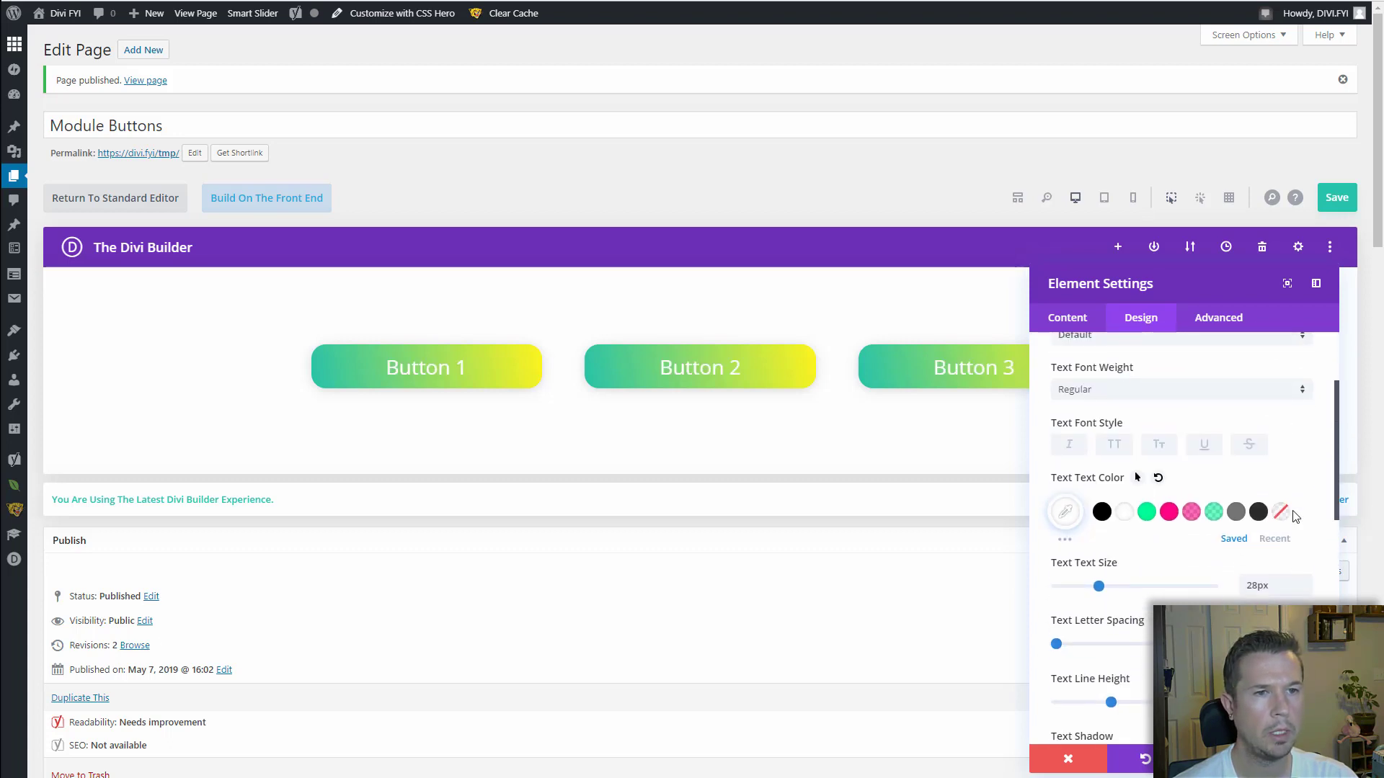
left_click(1121, 534)
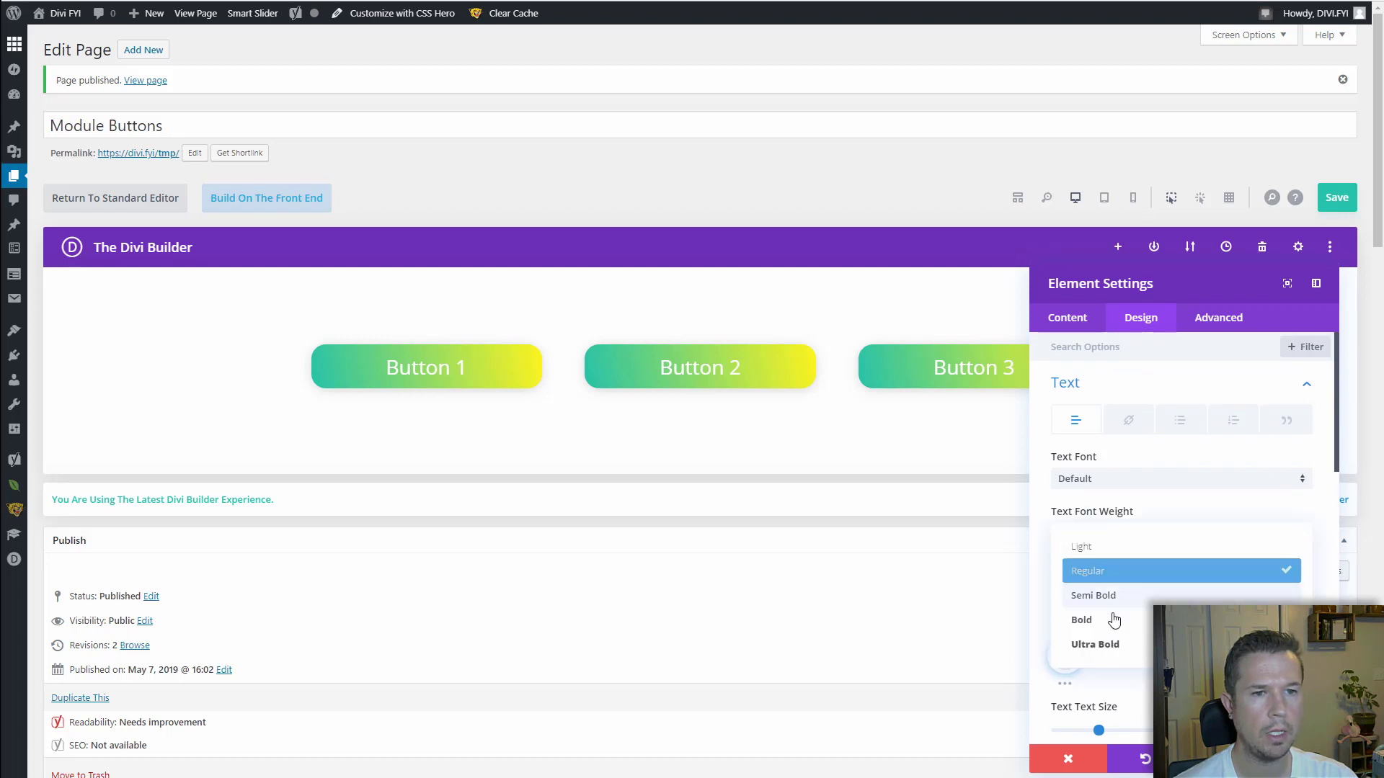
left_click(1117, 643)
Try different text shadow presets on the three modules and apply the second shadow preset.
scroll(1234, 550, "down", 1)
scroll(1235, 552, "down", 5)
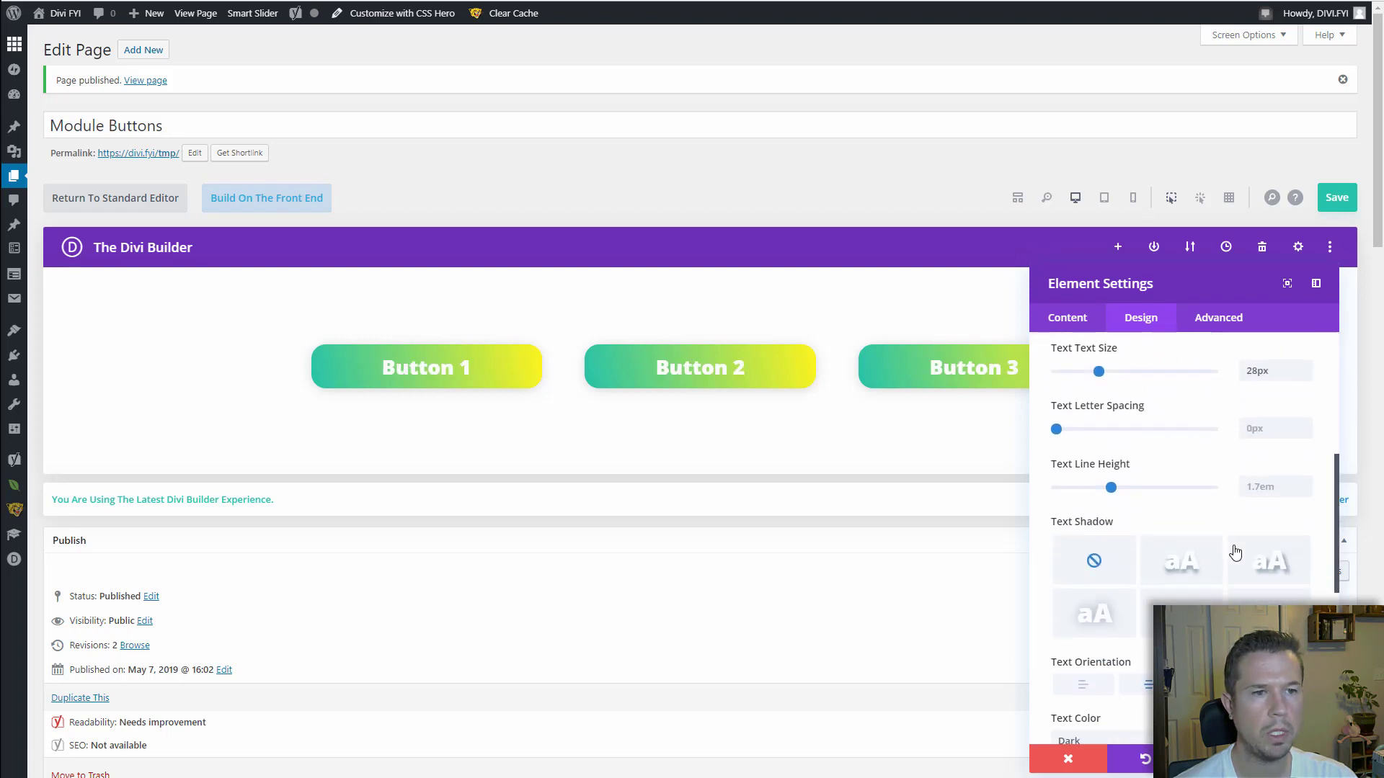
left_click(1183, 568)
left_click(1117, 621)
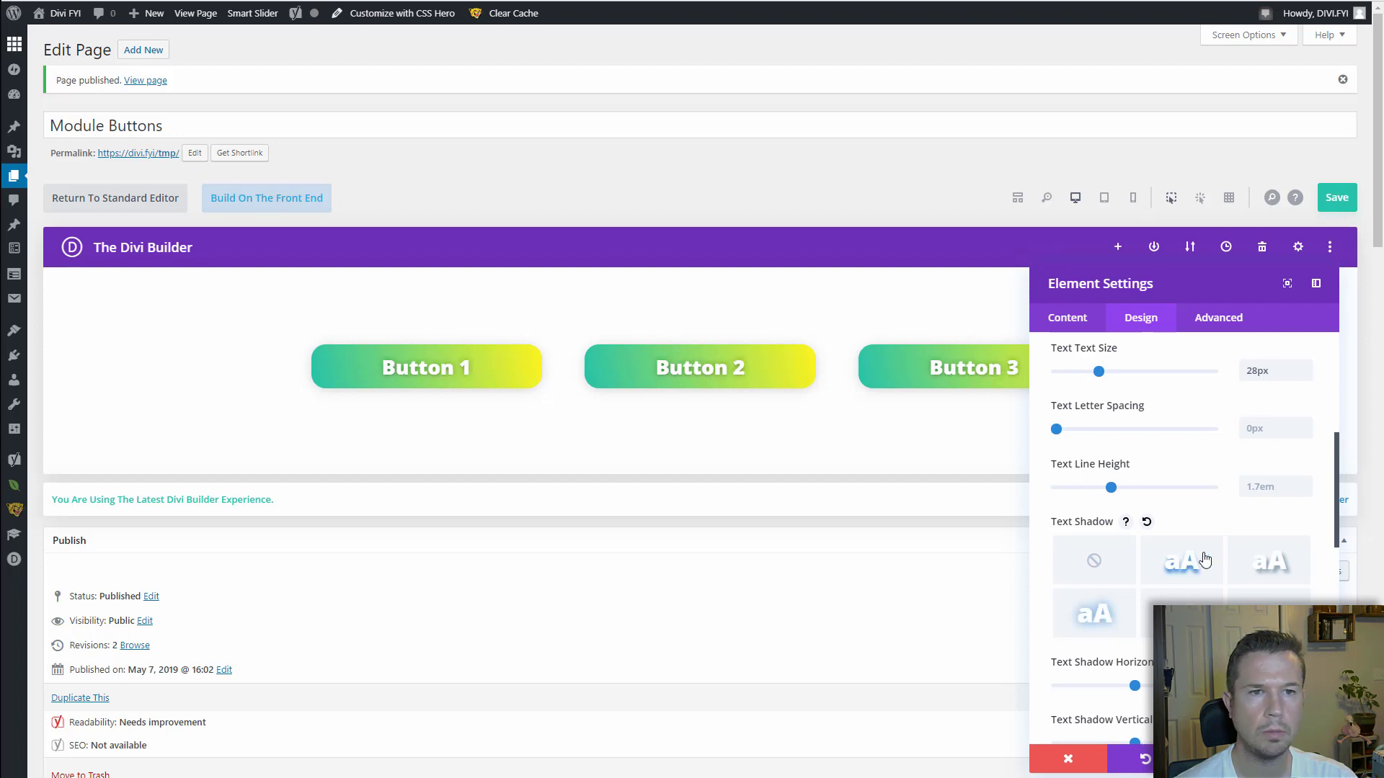
left_click(1260, 555)
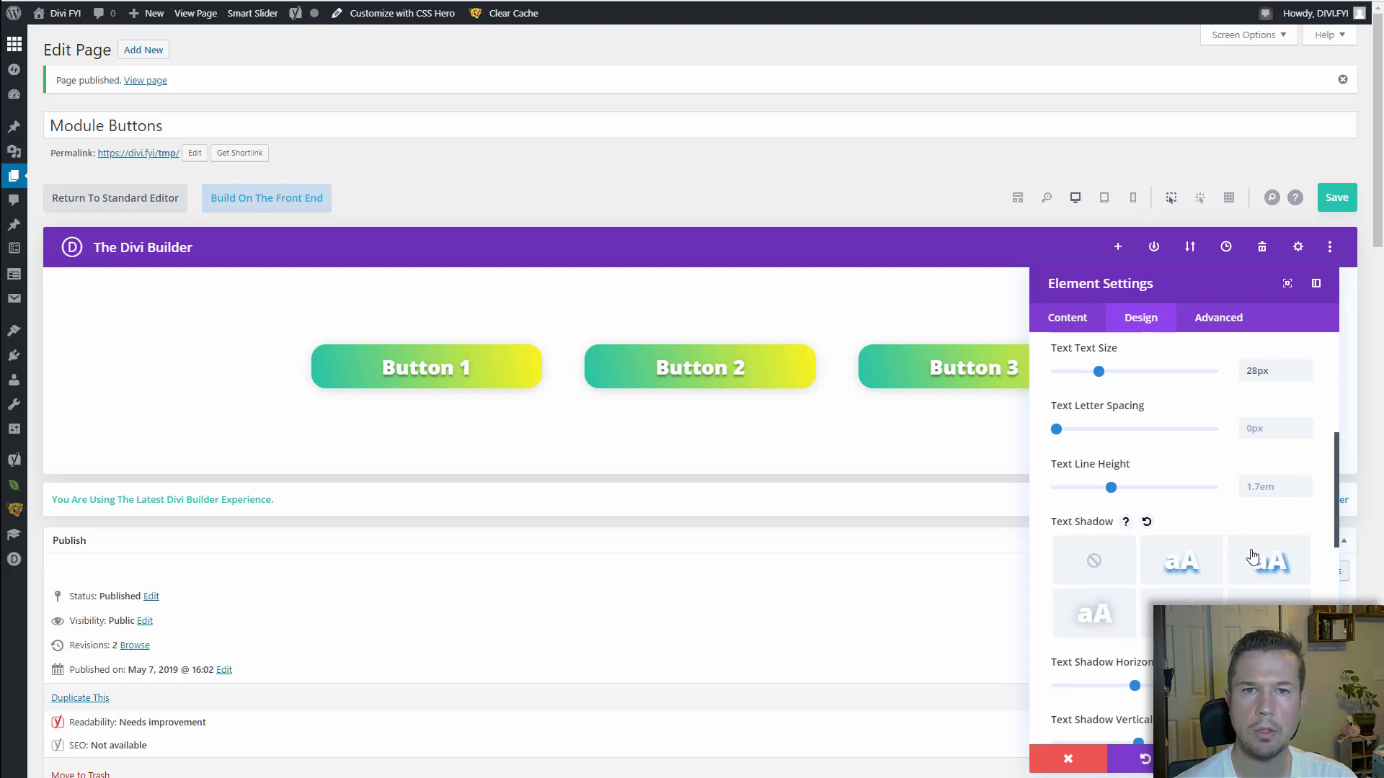
scroll(1263, 556, "down", 2)
scroll(1270, 563, "up", 6)
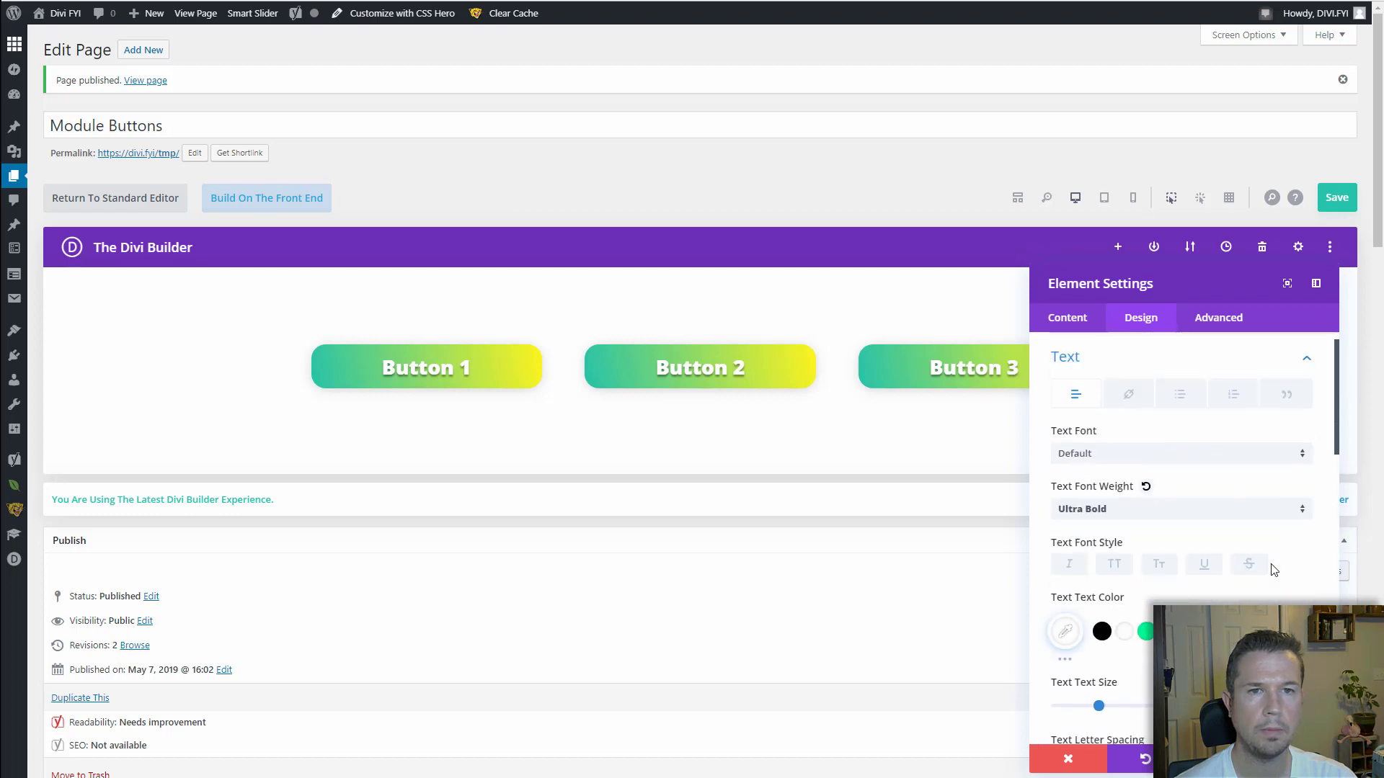
scroll(1271, 569, "up", 1)
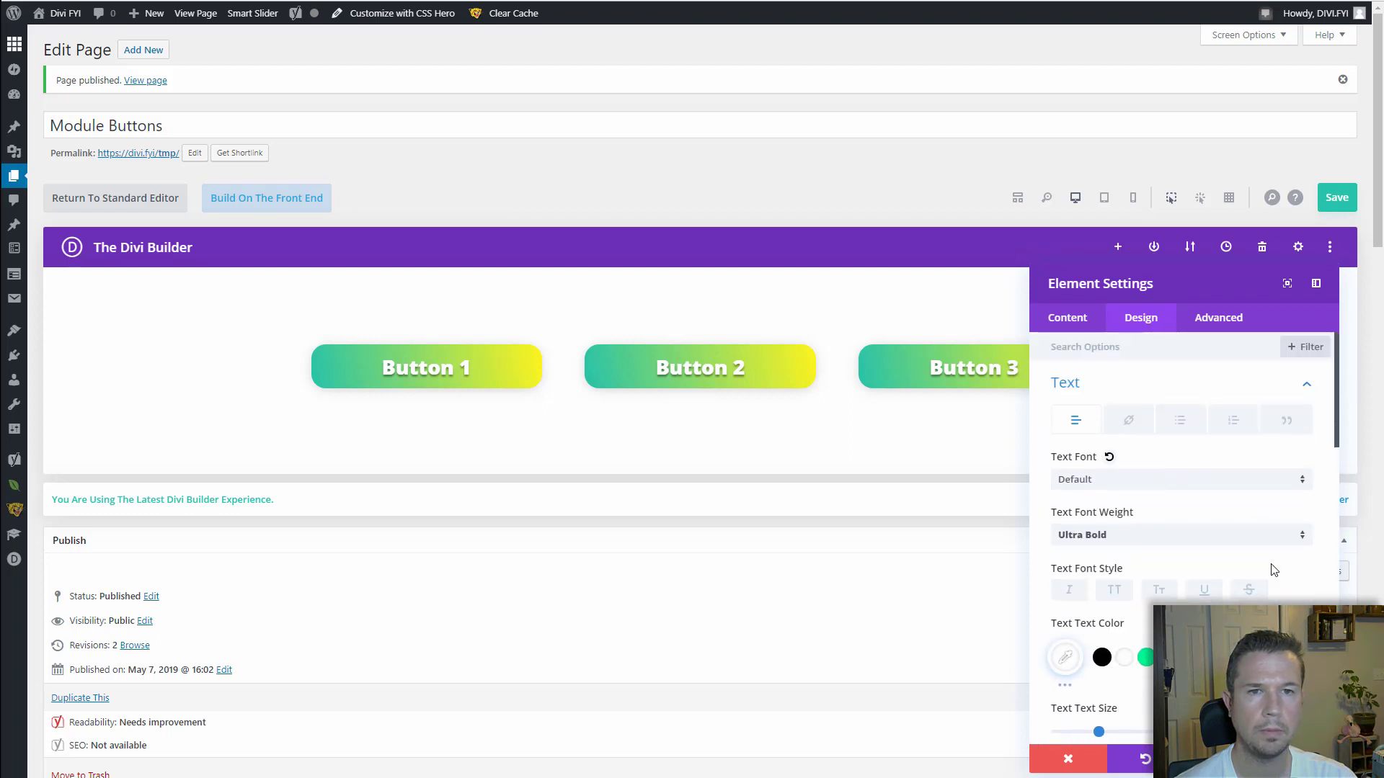
Enable hover options for the modules' background, set the hover background colour to magenta (#d400ff), and return to the default state.
left_click(1068, 323)
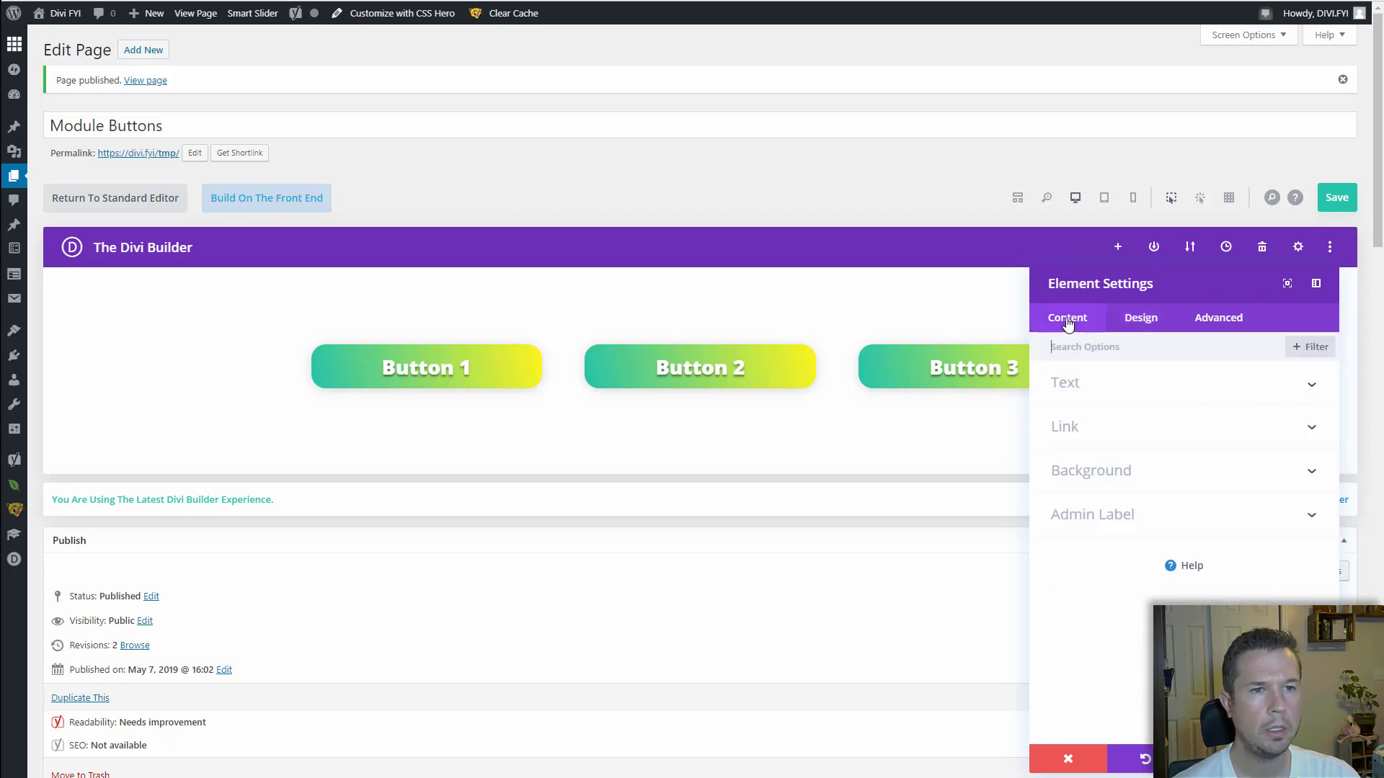
left_click(1130, 469)
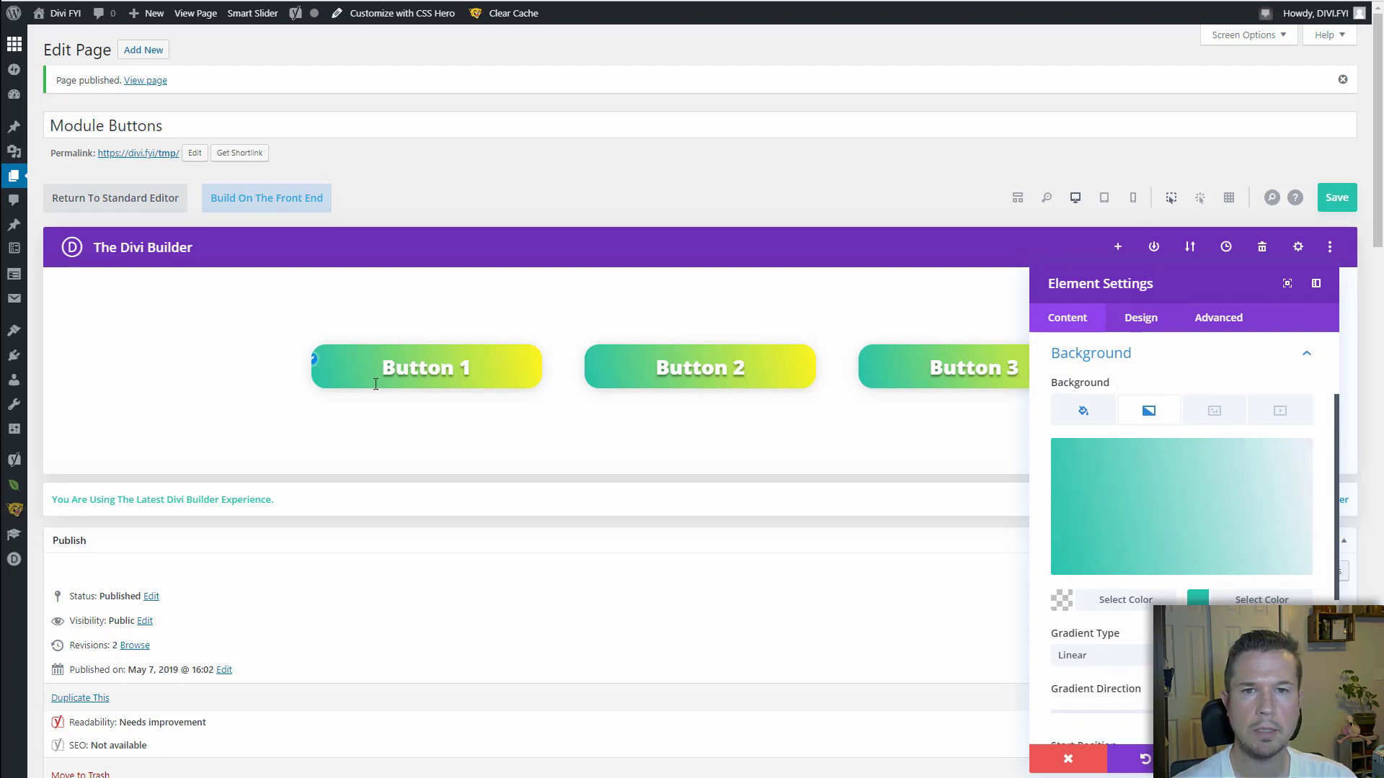
mouse_move(1146, 391)
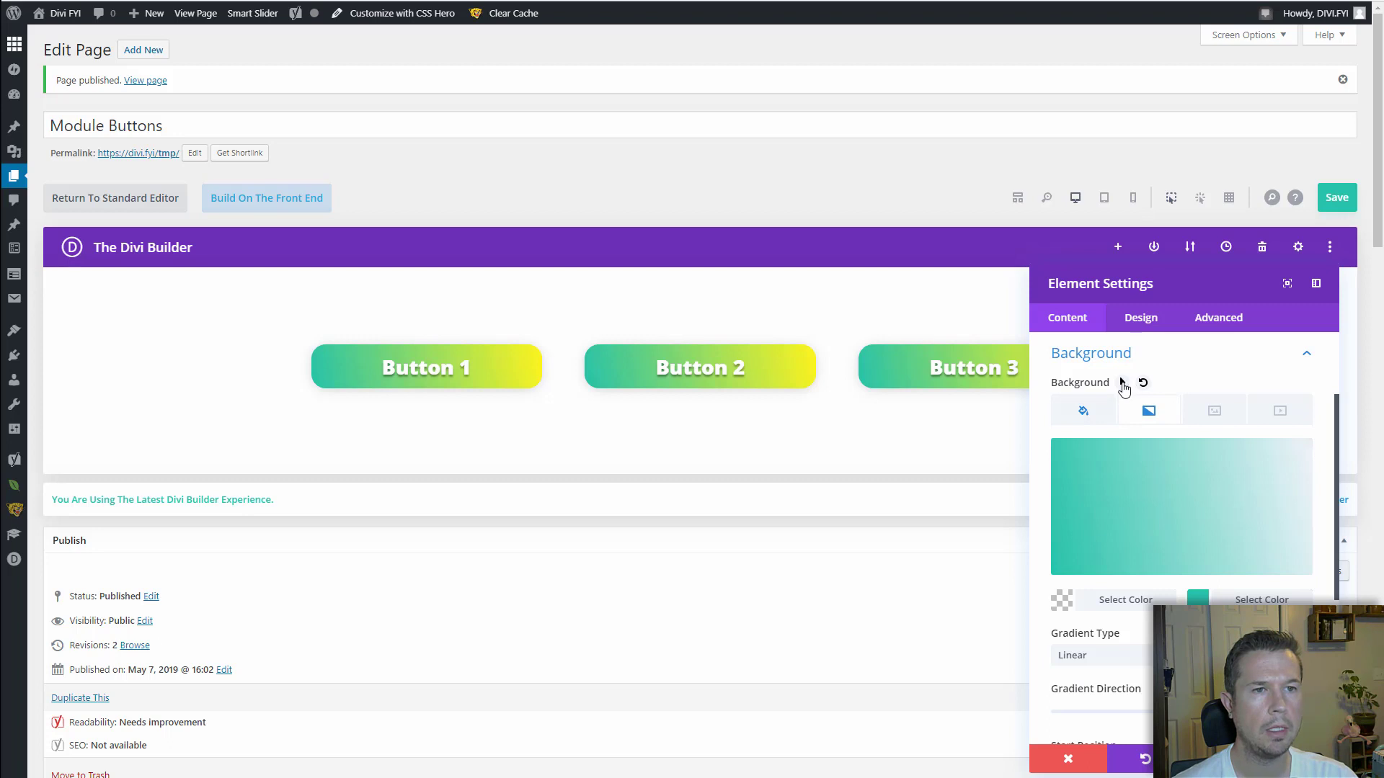
left_click(1122, 384)
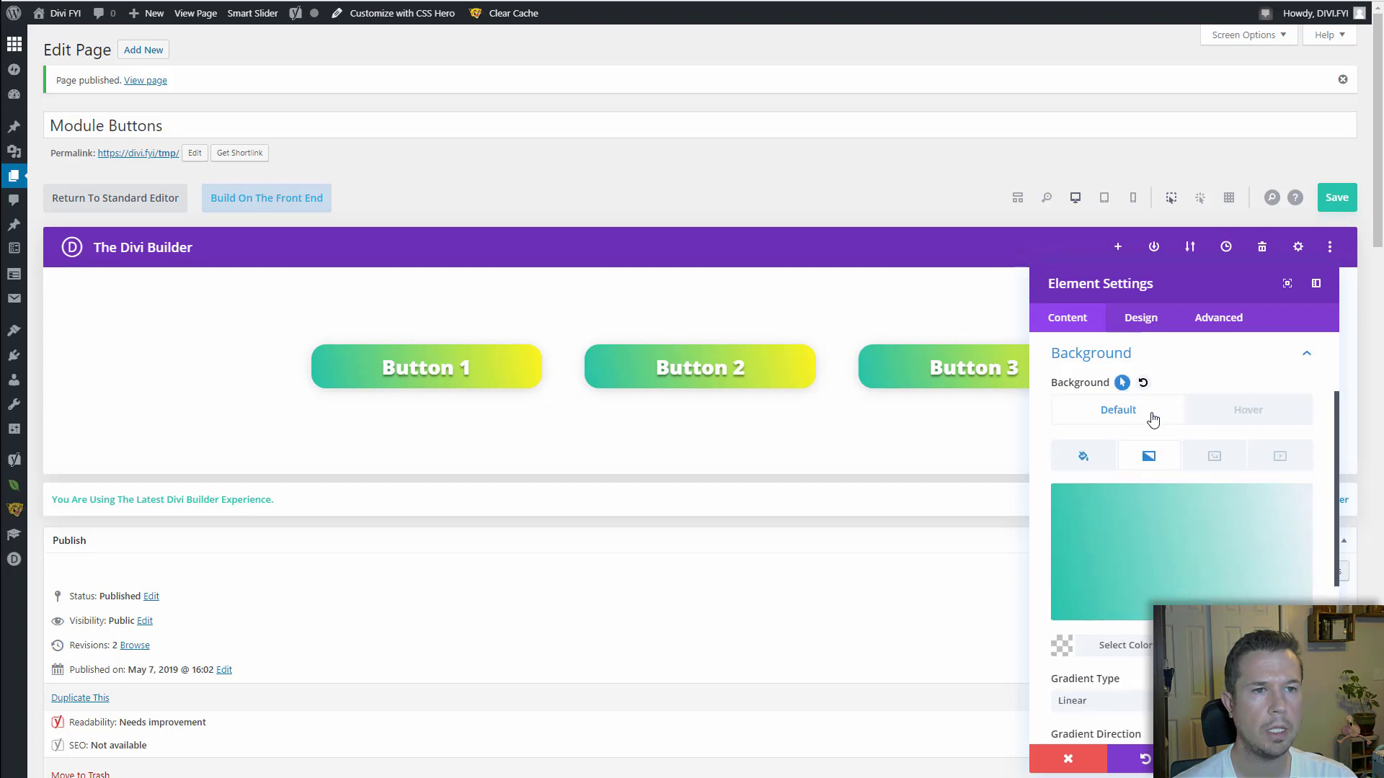
left_click(1225, 422)
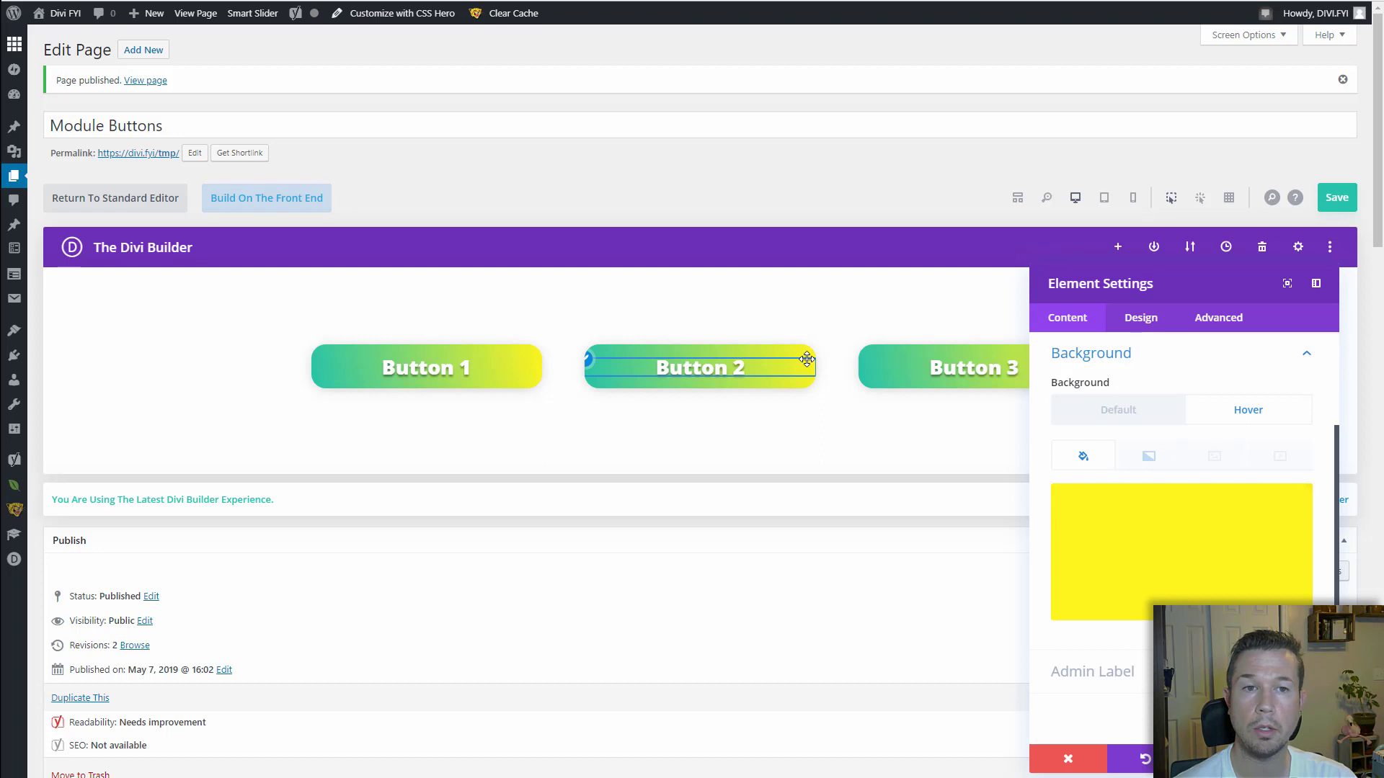
left_click(1112, 535)
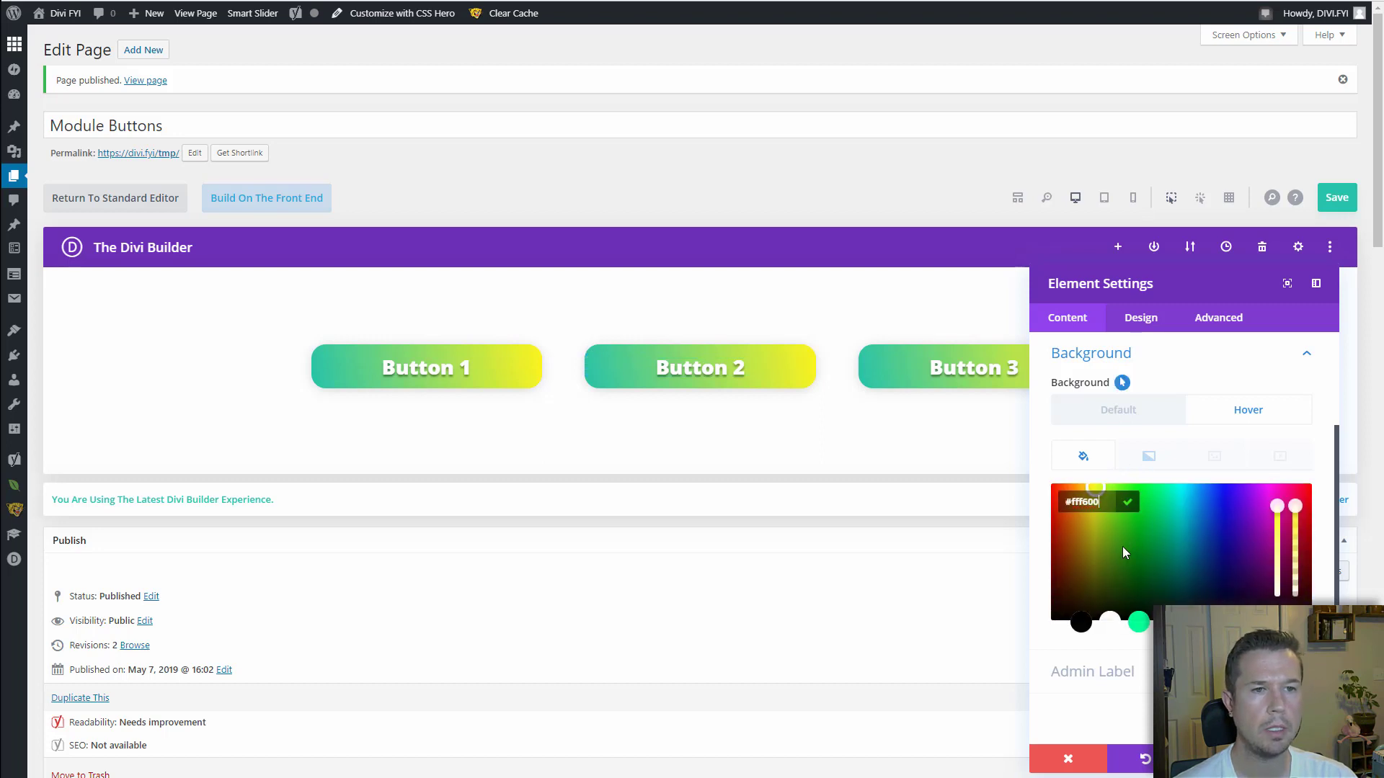
left_click_drag(1144, 528, 1261, 393)
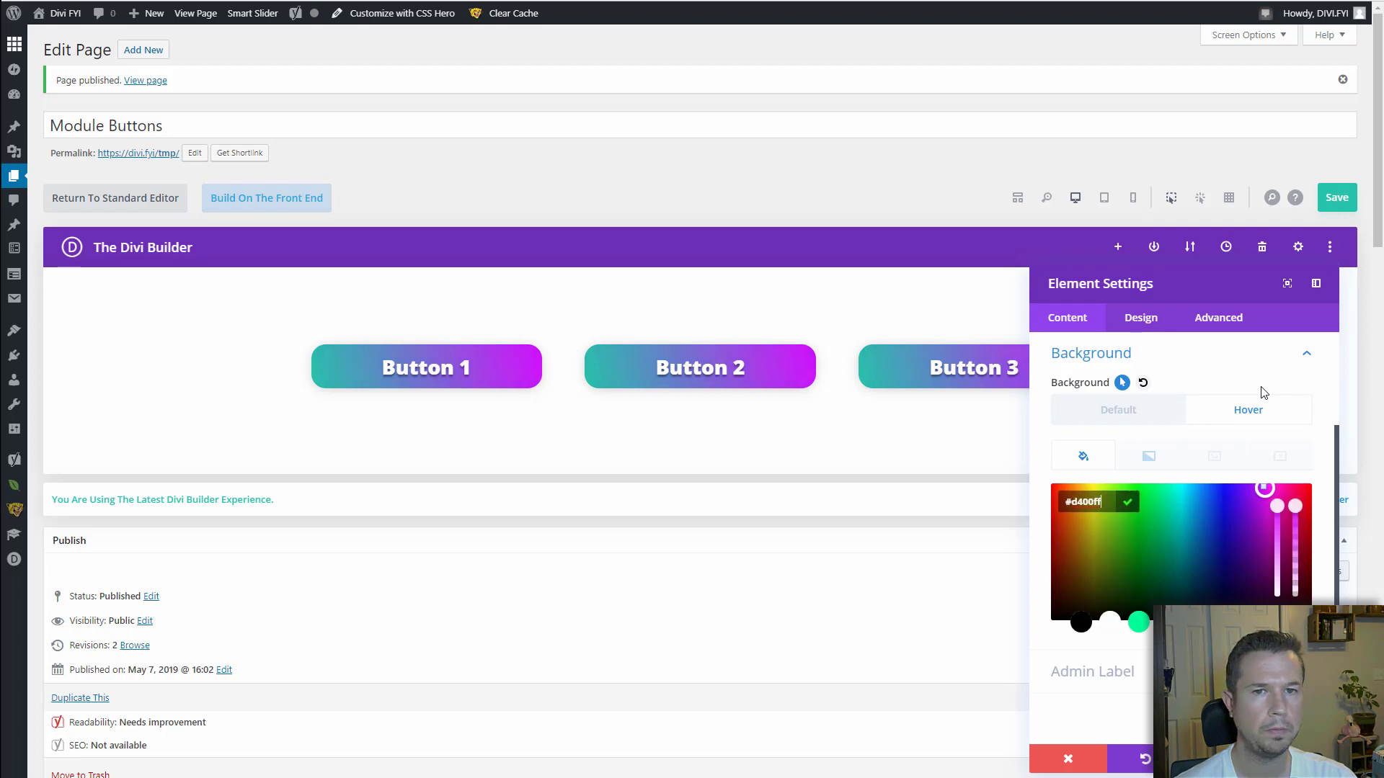
left_click(1261, 393)
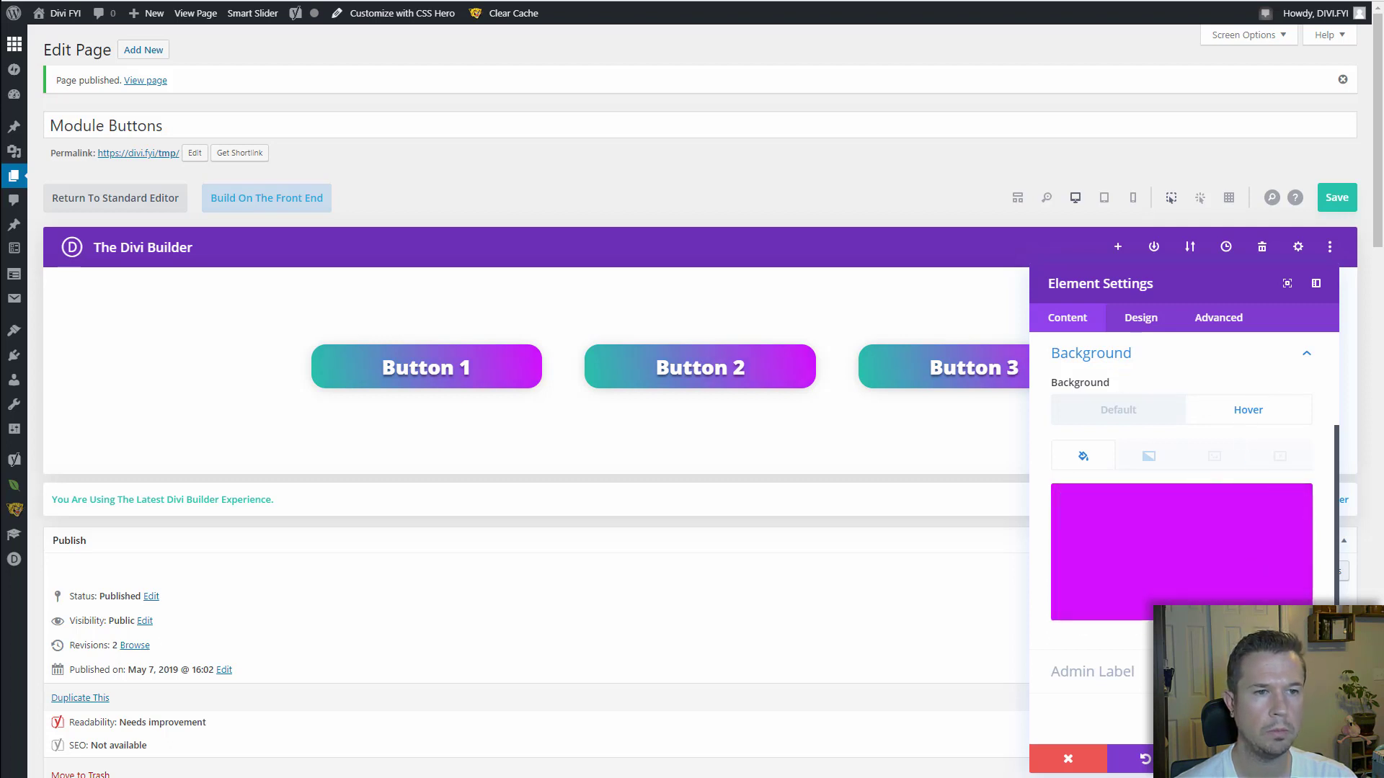
mouse_move(1189, 546)
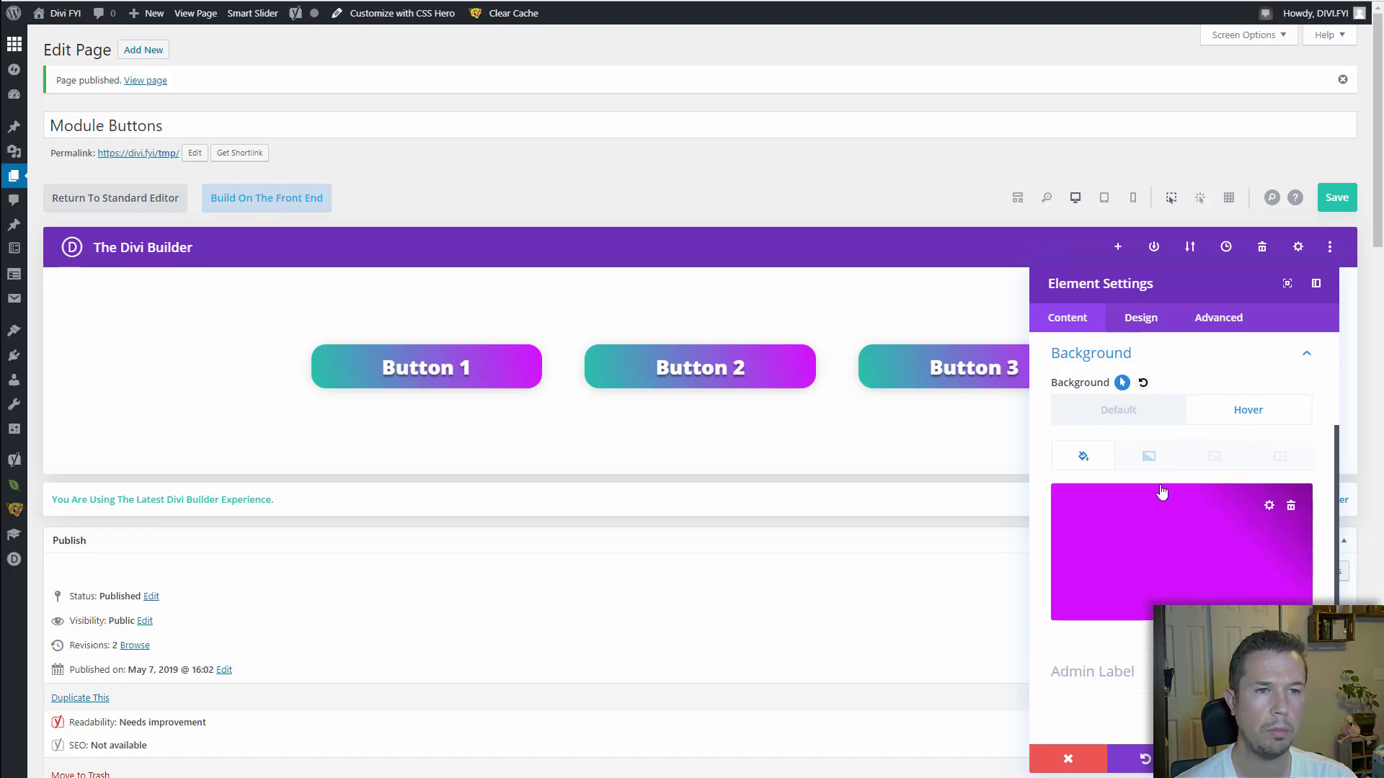
left_click(1123, 414)
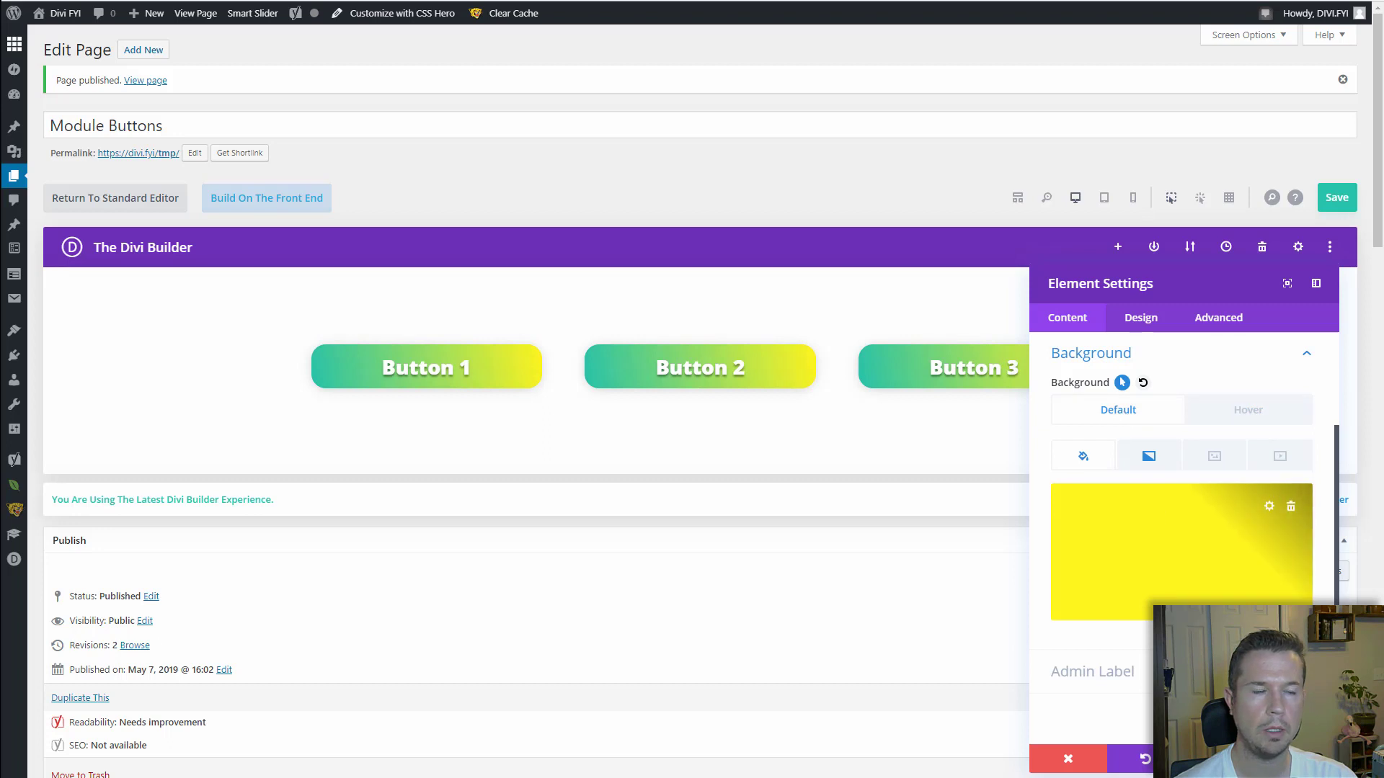
Enable hover options for the box shadow colour of the three modules and set the hover shadow to purple (#b200ff).
left_click(1146, 318)
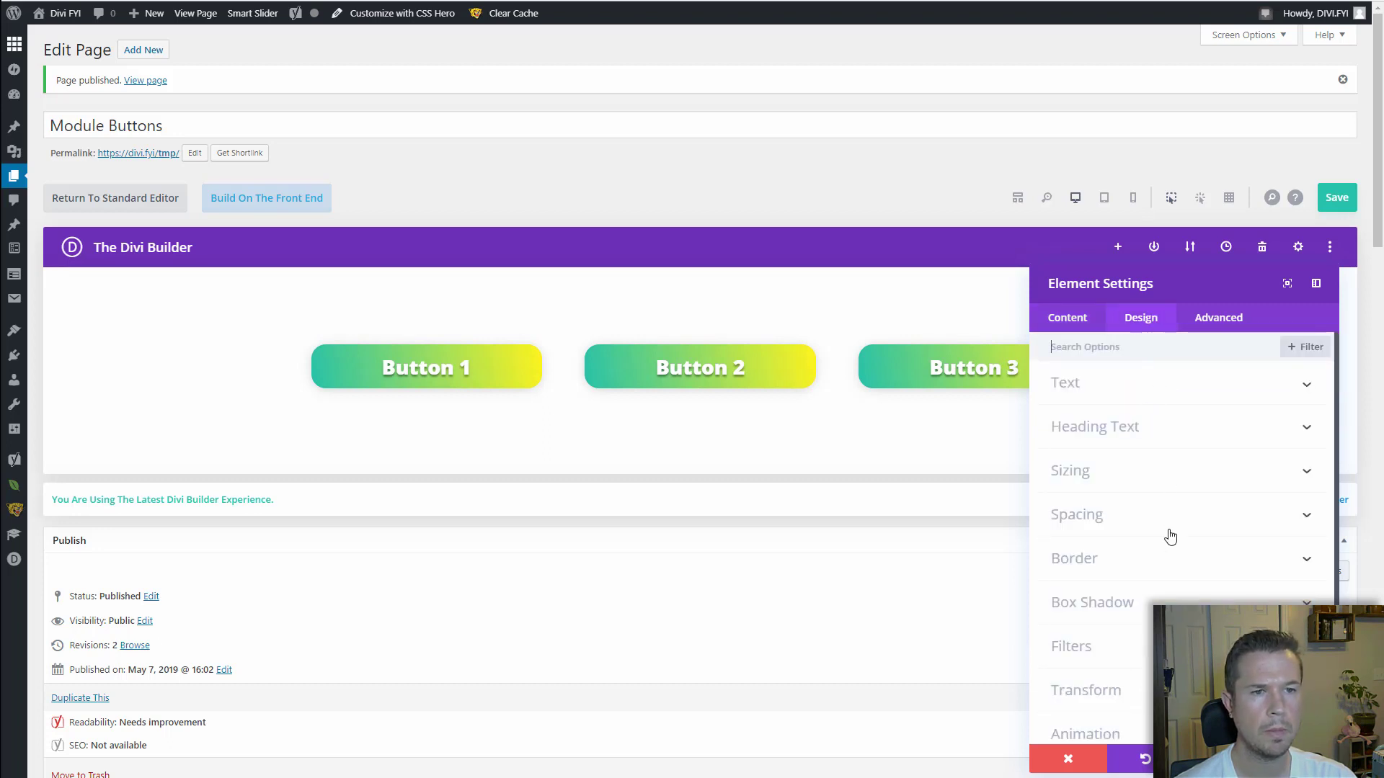
scroll(1169, 538, "down", 2)
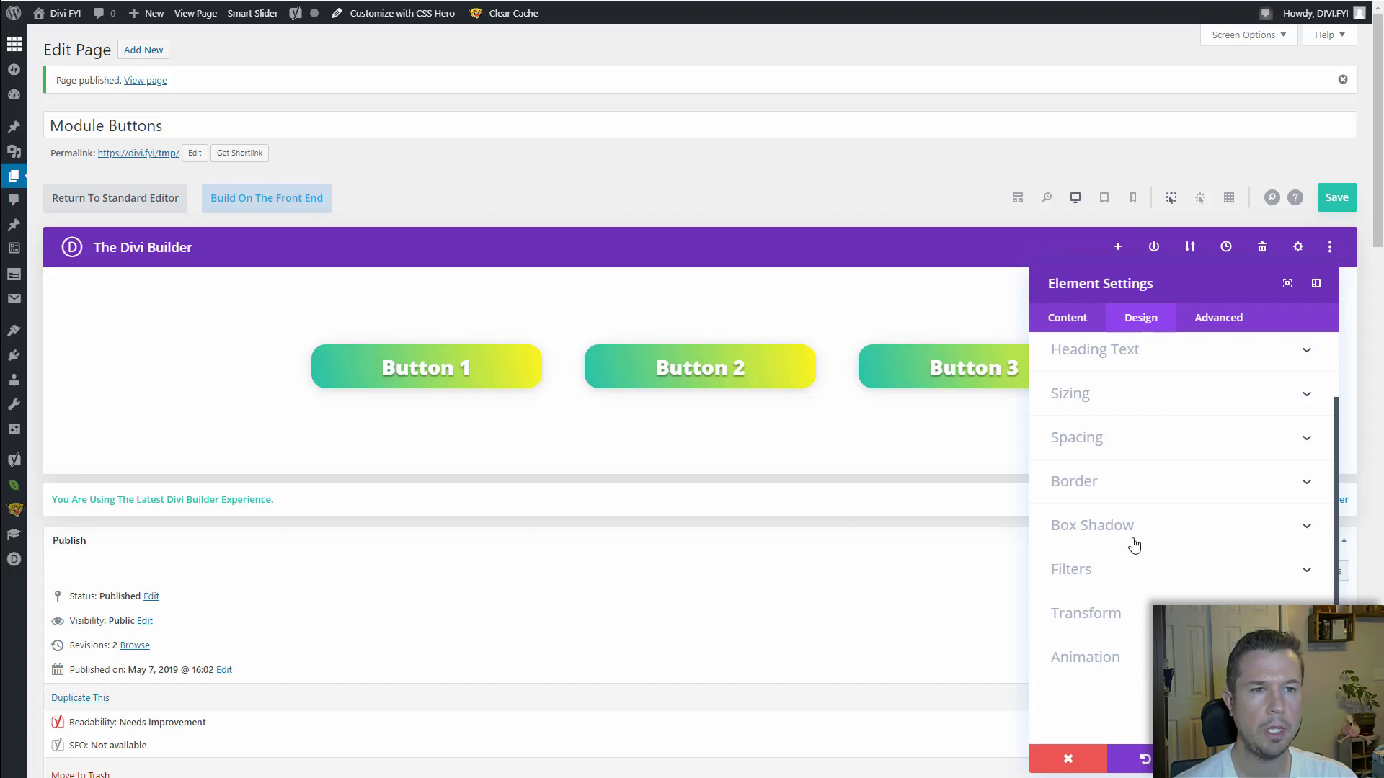
left_click(1139, 537)
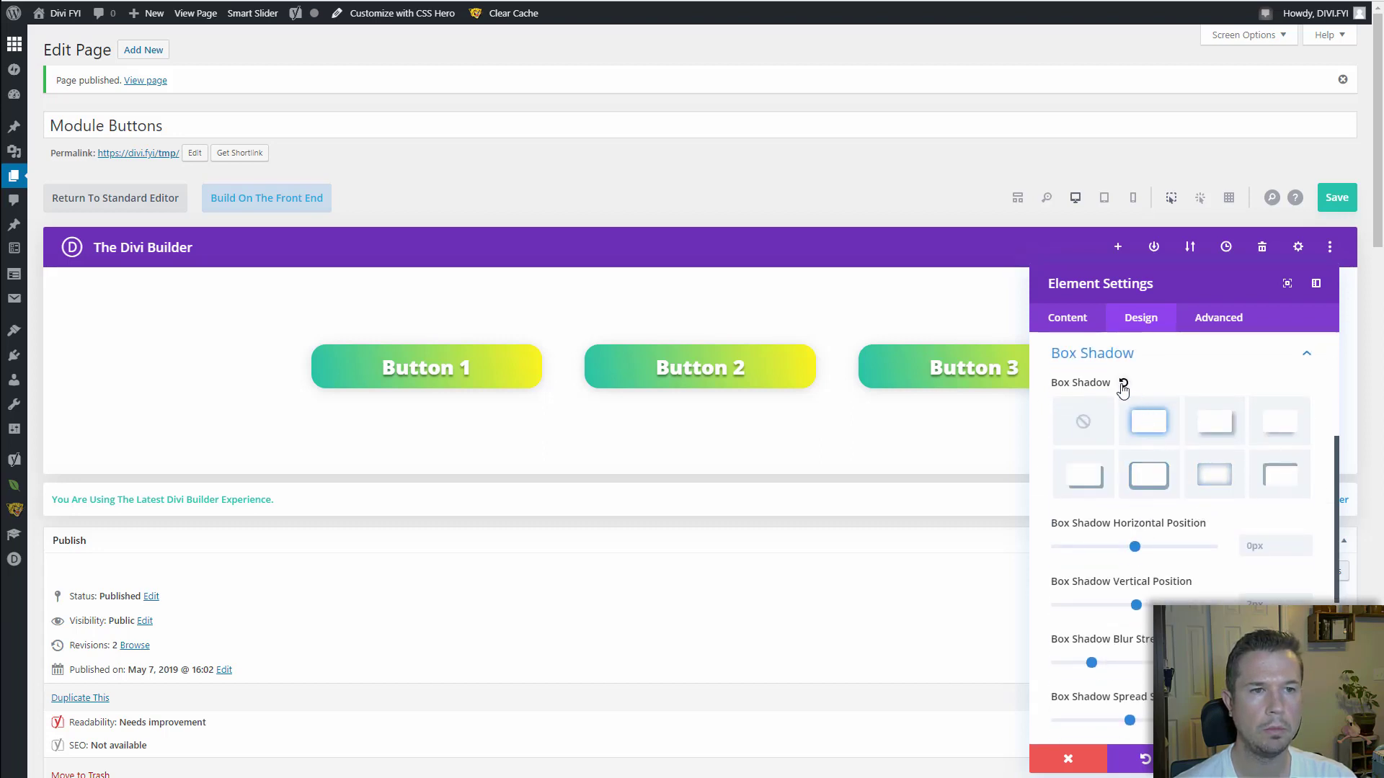
scroll(1153, 390, "down", 8)
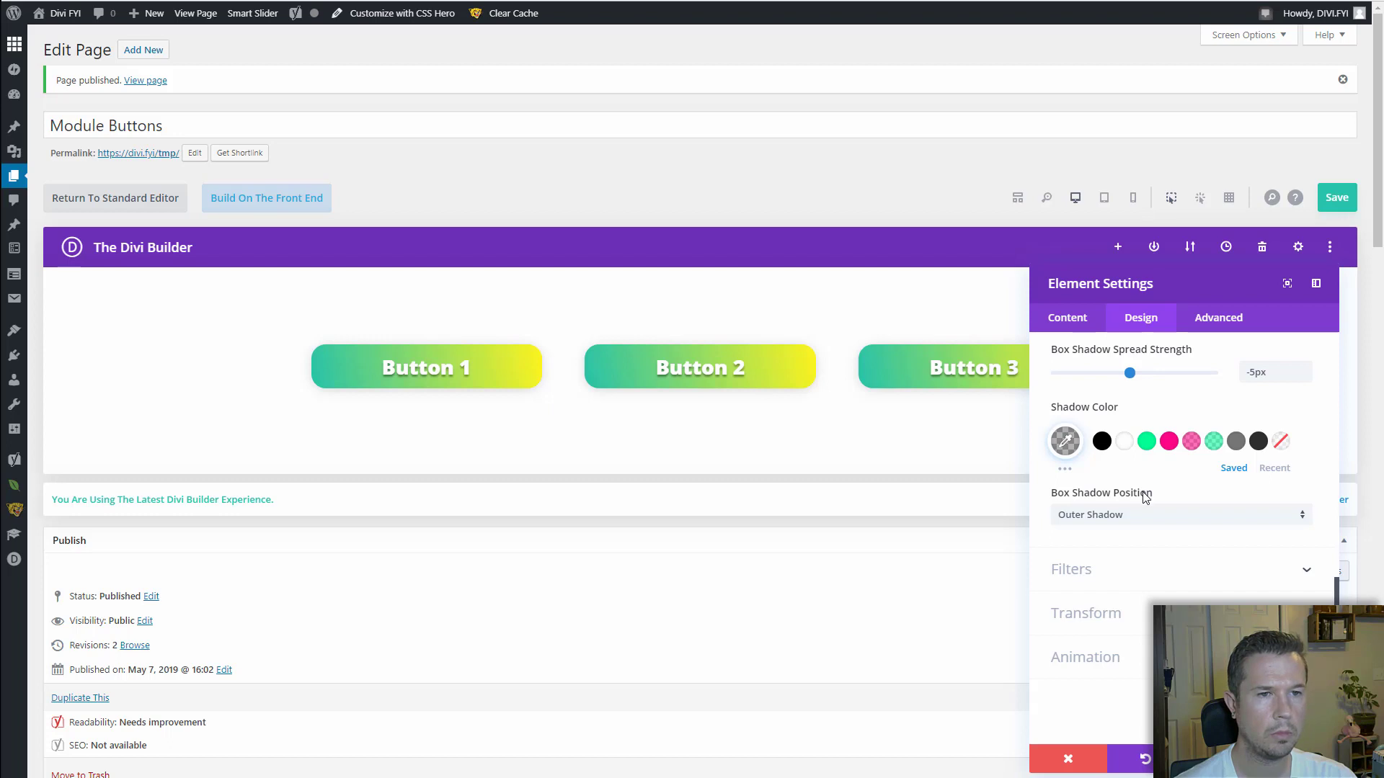
left_click(1131, 409)
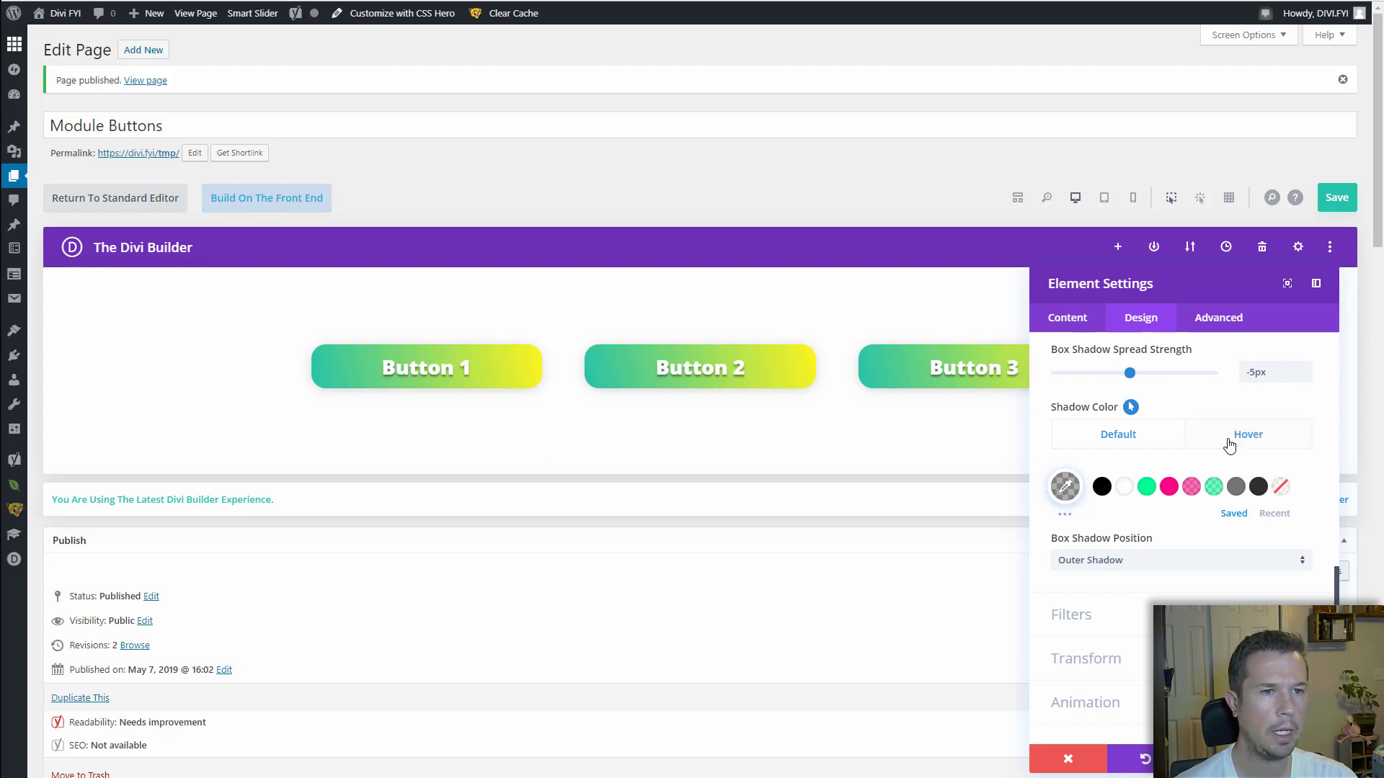
left_click(1235, 433)
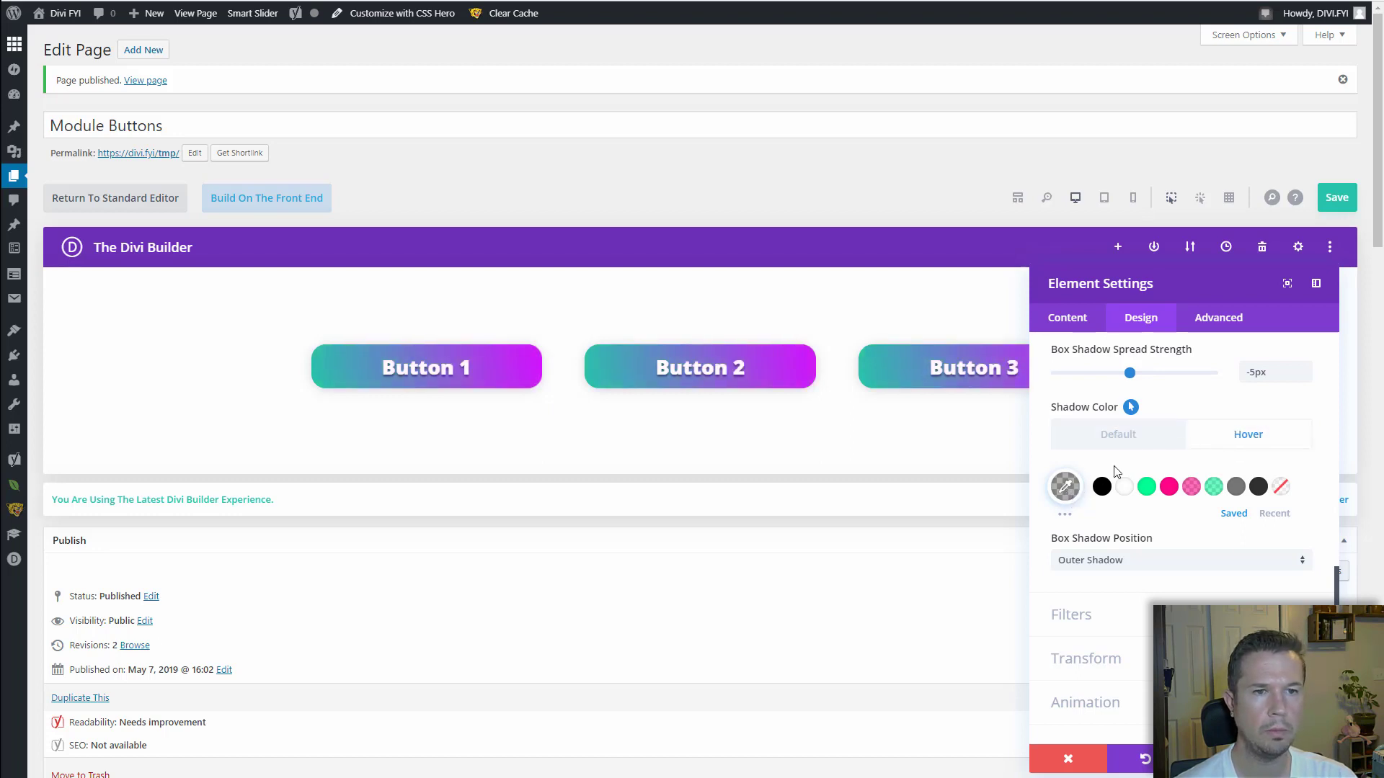
left_click(1101, 488)
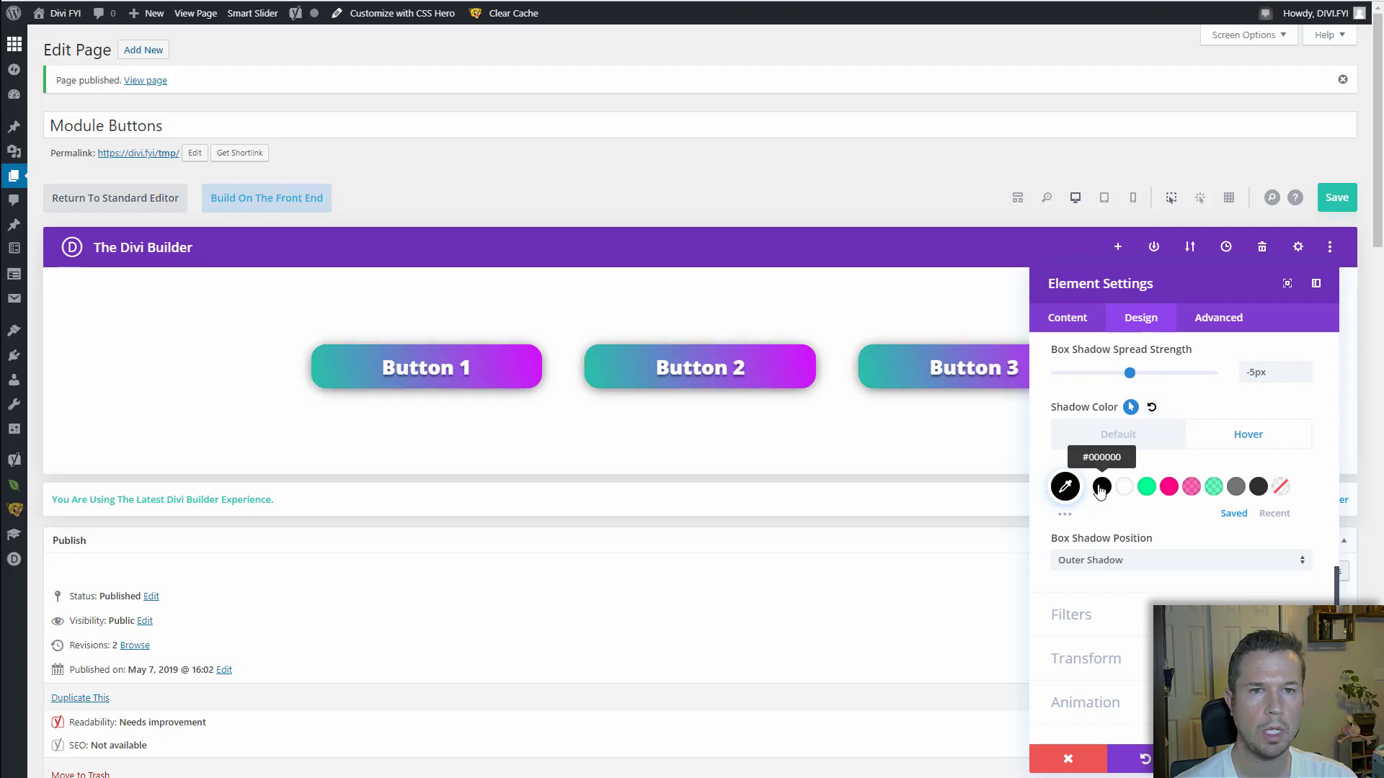
left_click(1169, 490)
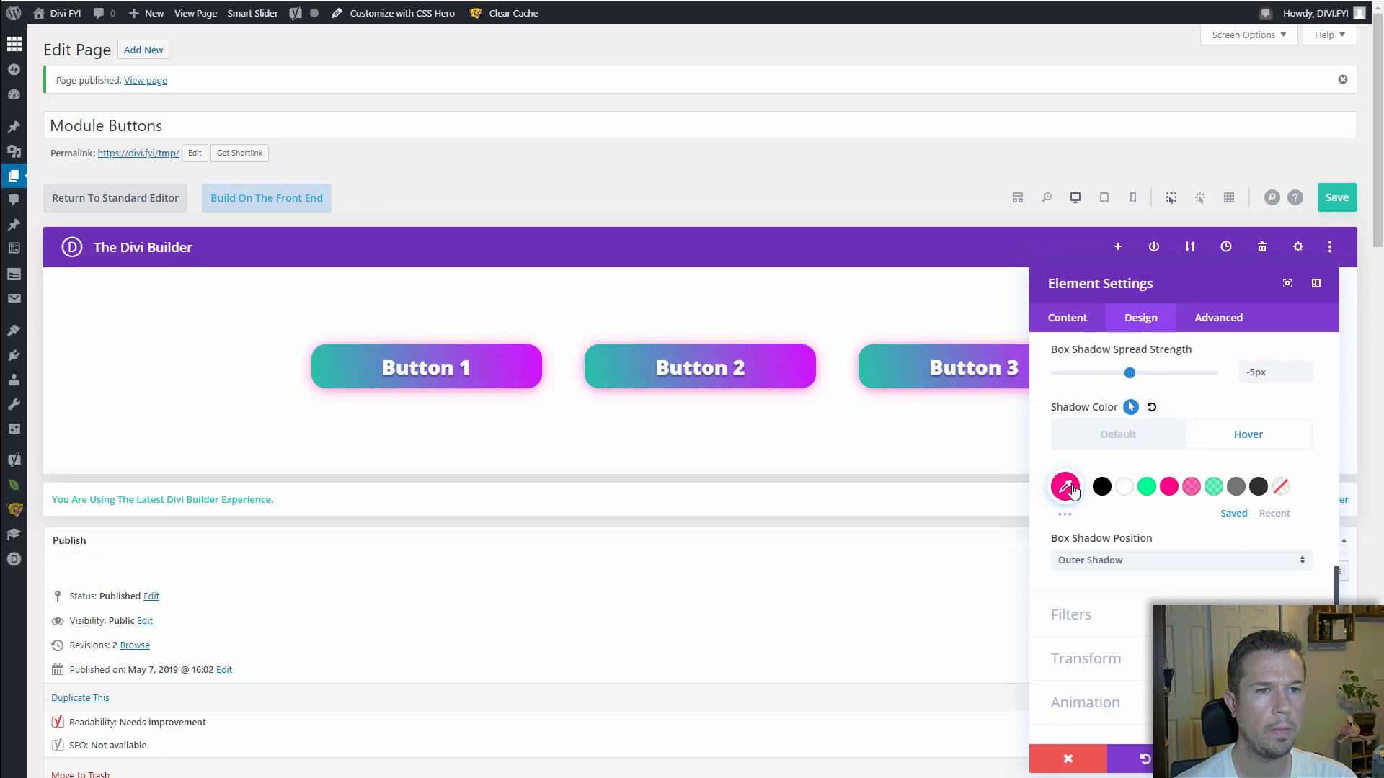
left_click(1065, 487)
left_click(1243, 474)
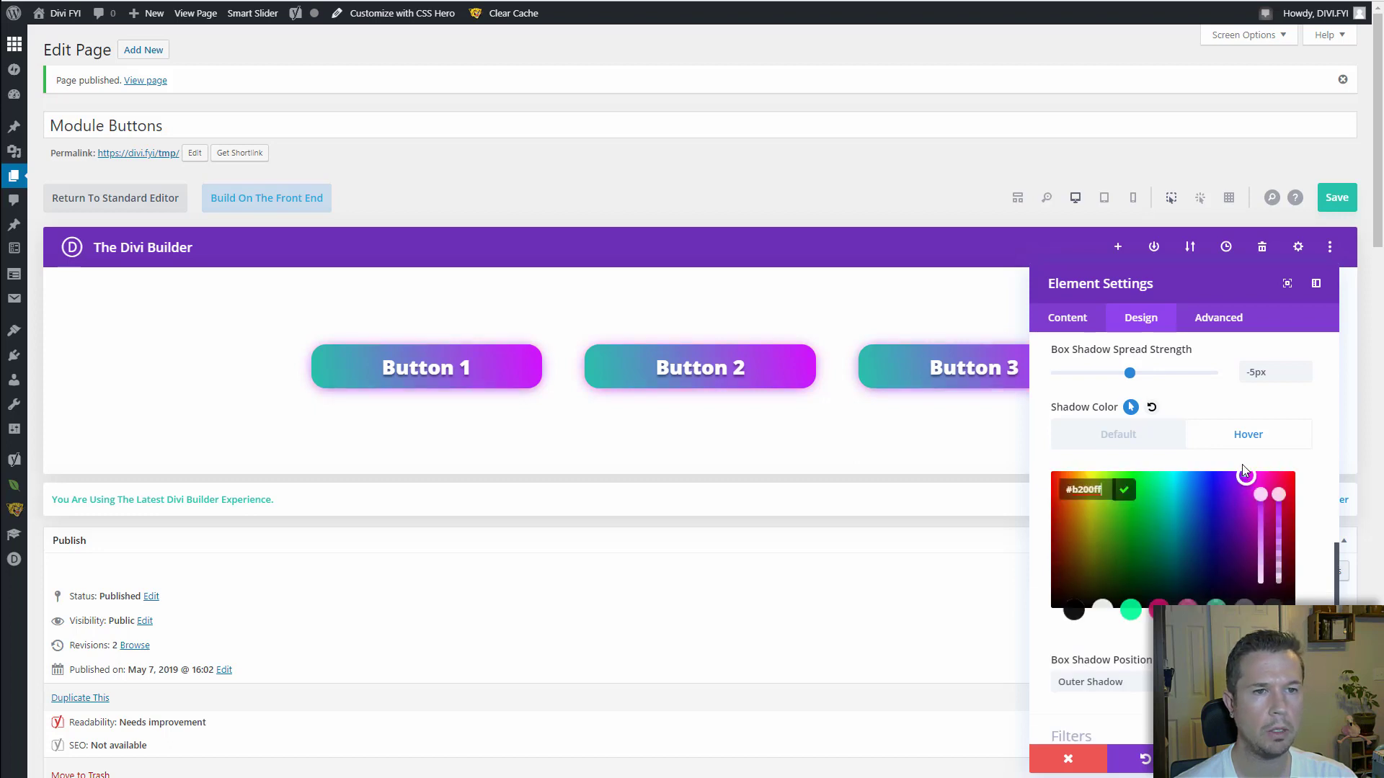
left_click(1324, 434)
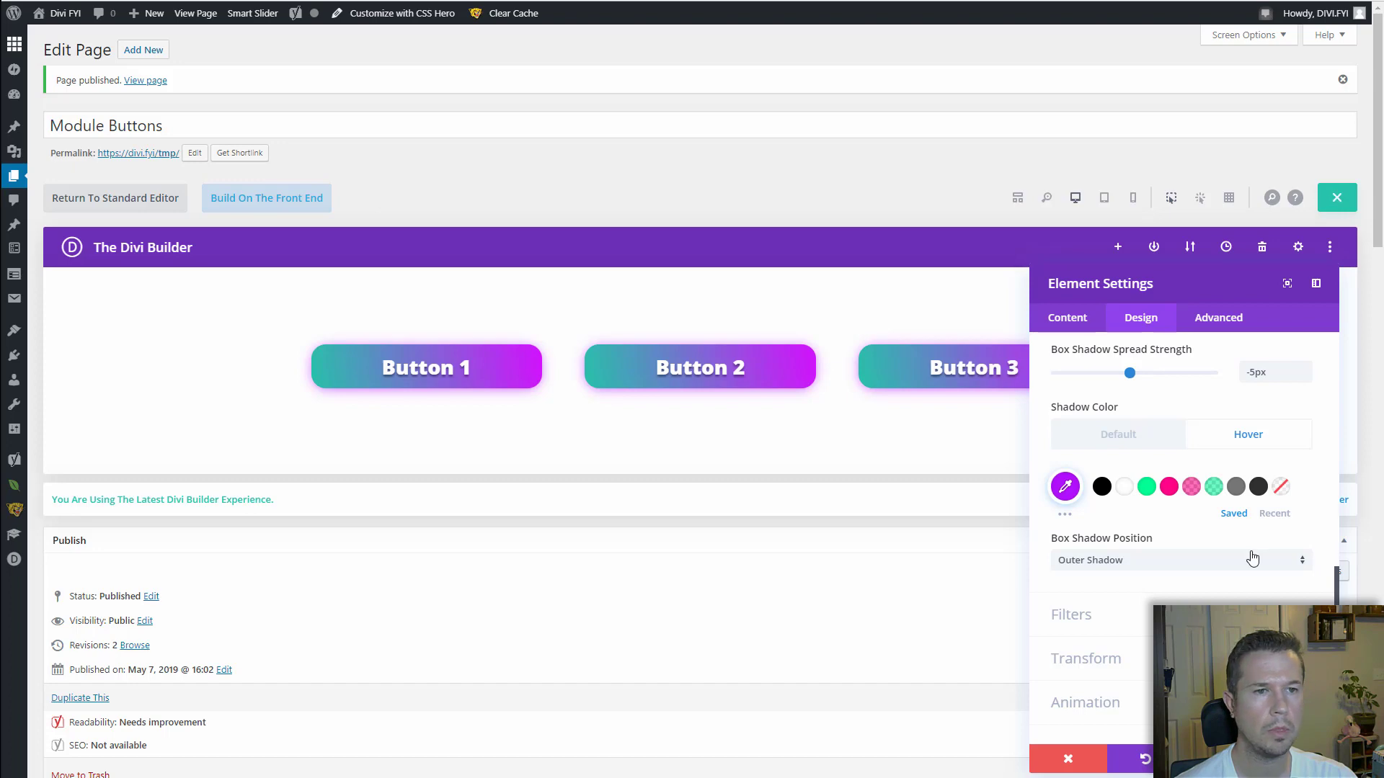
Compare the default and hover states of the shadow colour on the three buttons.
scroll(1225, 591, "down", 1)
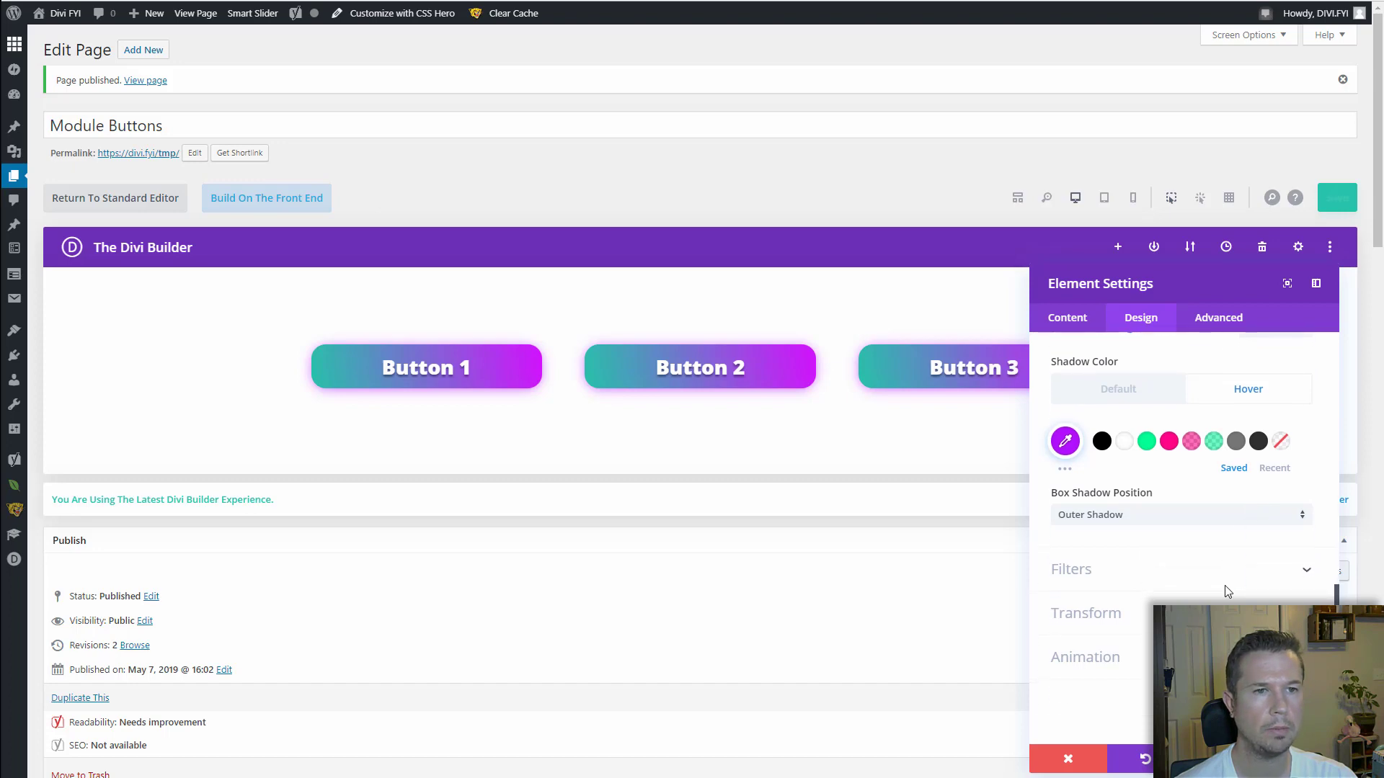
left_click(1132, 390)
left_click(1237, 390)
left_click(1122, 393)
left_click(1230, 399)
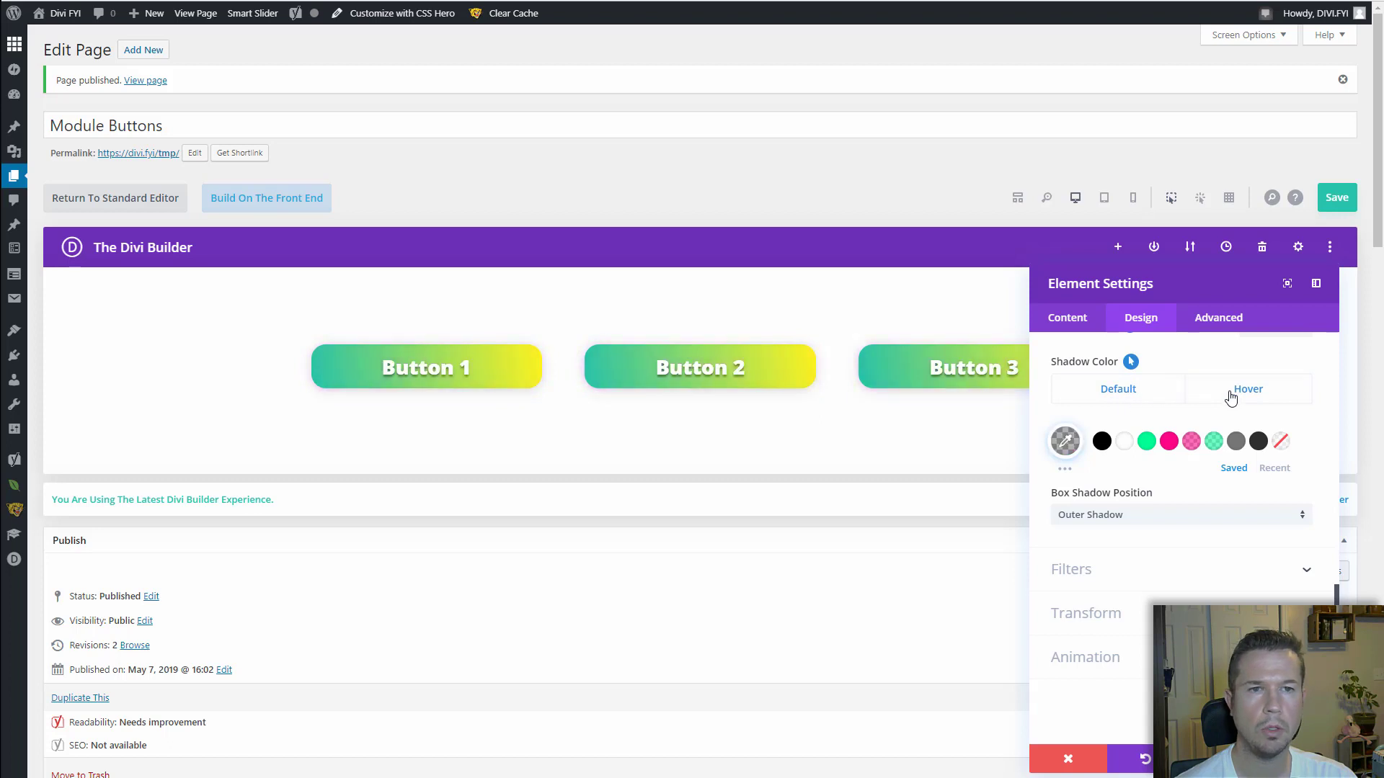
left_click(1156, 398)
left_click(1158, 399)
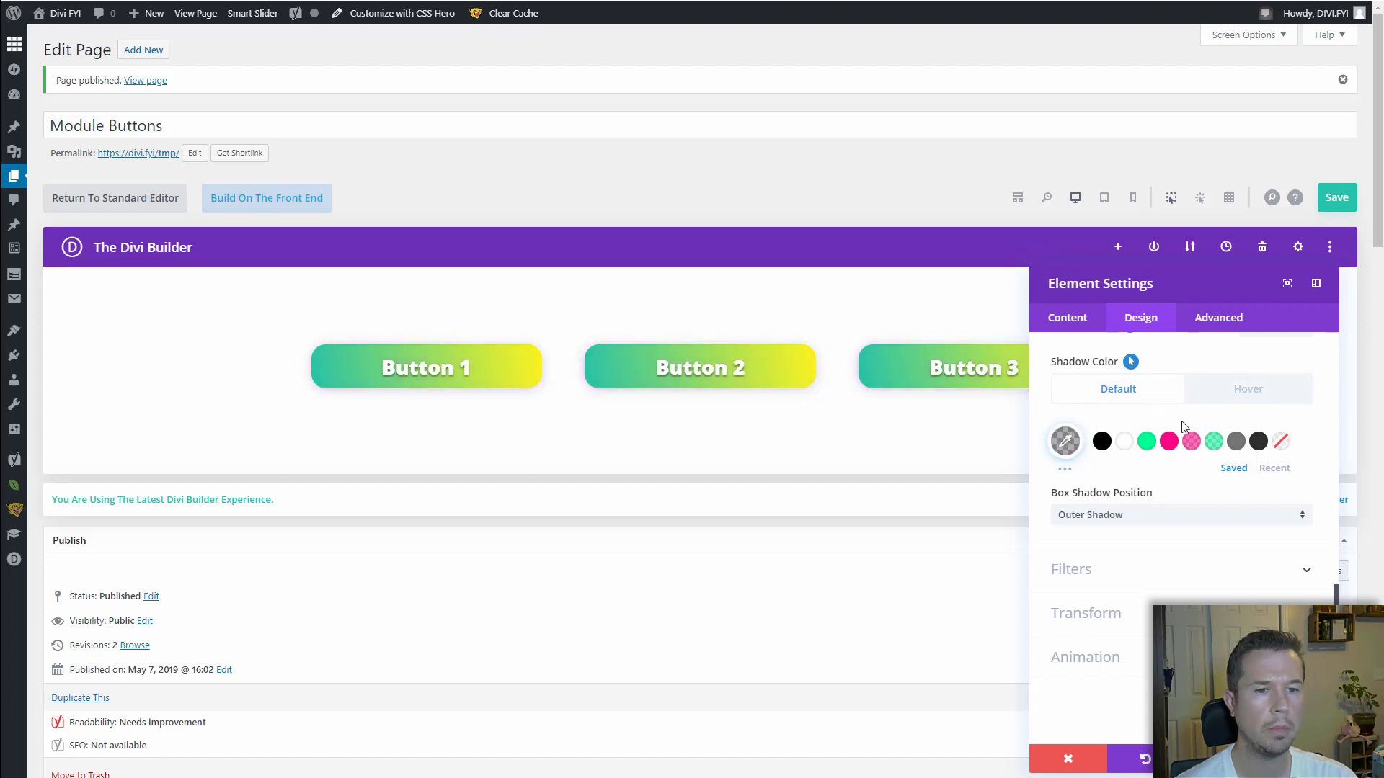
Enable hover options for the modules' Transform setting and raise the scale in the default state to 104%.
scroll(1221, 565, "up", 1)
scroll(1223, 568, "up", 9)
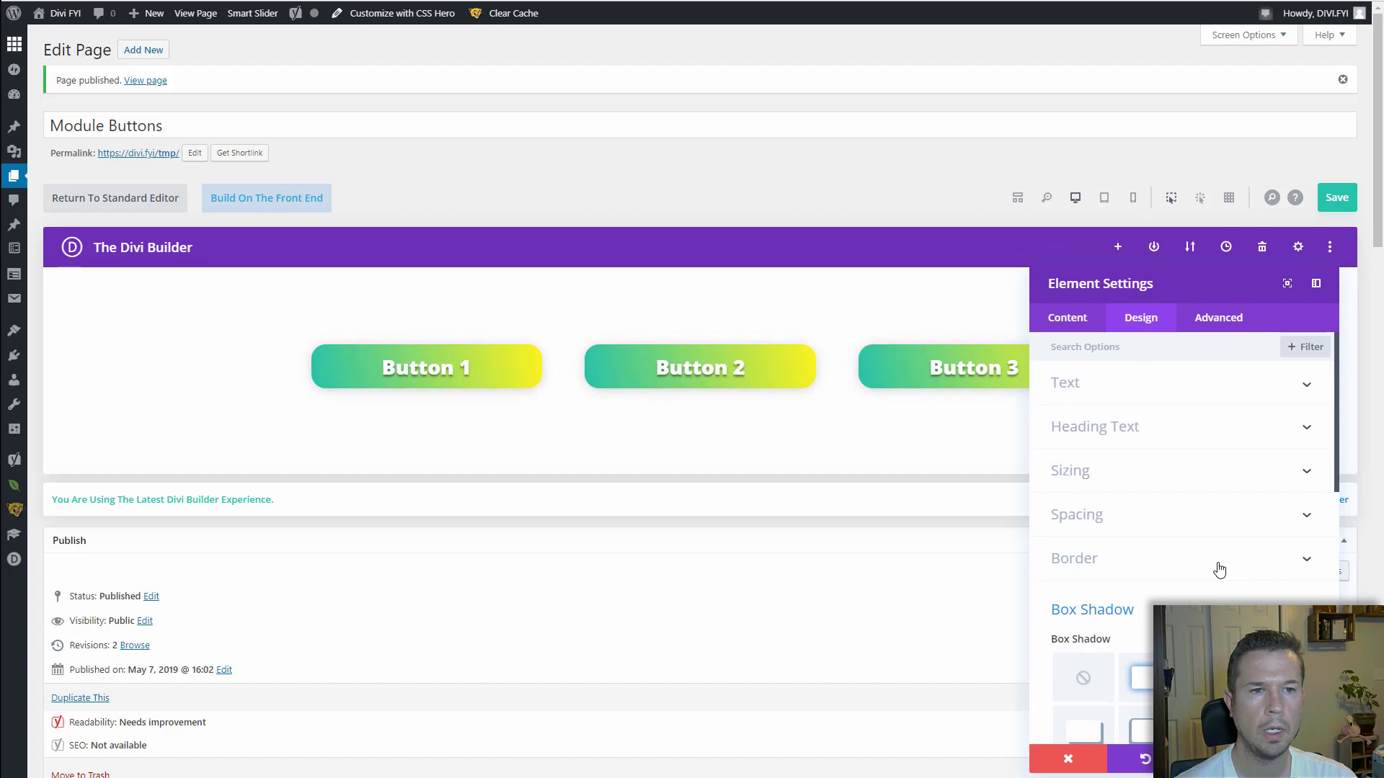
scroll(1216, 568, "down", 10)
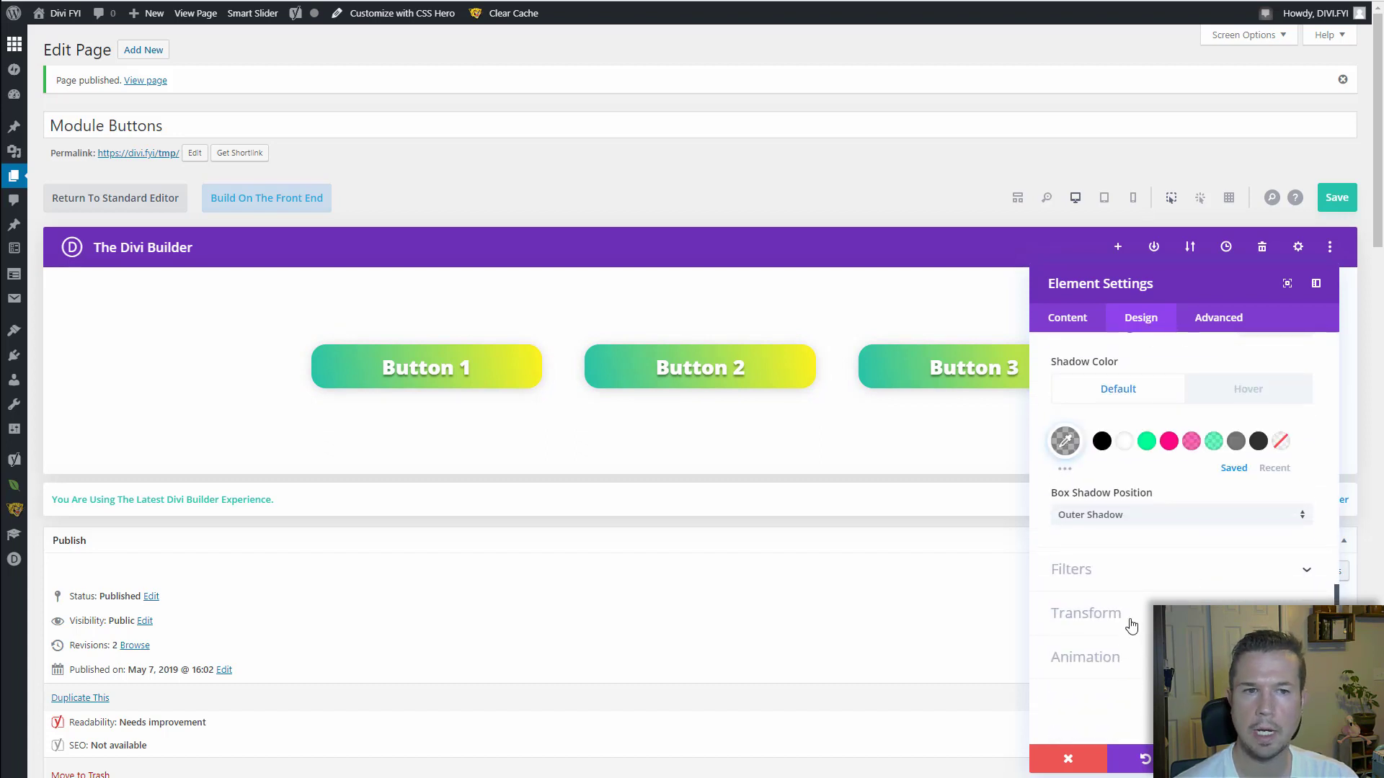
left_click(1130, 621)
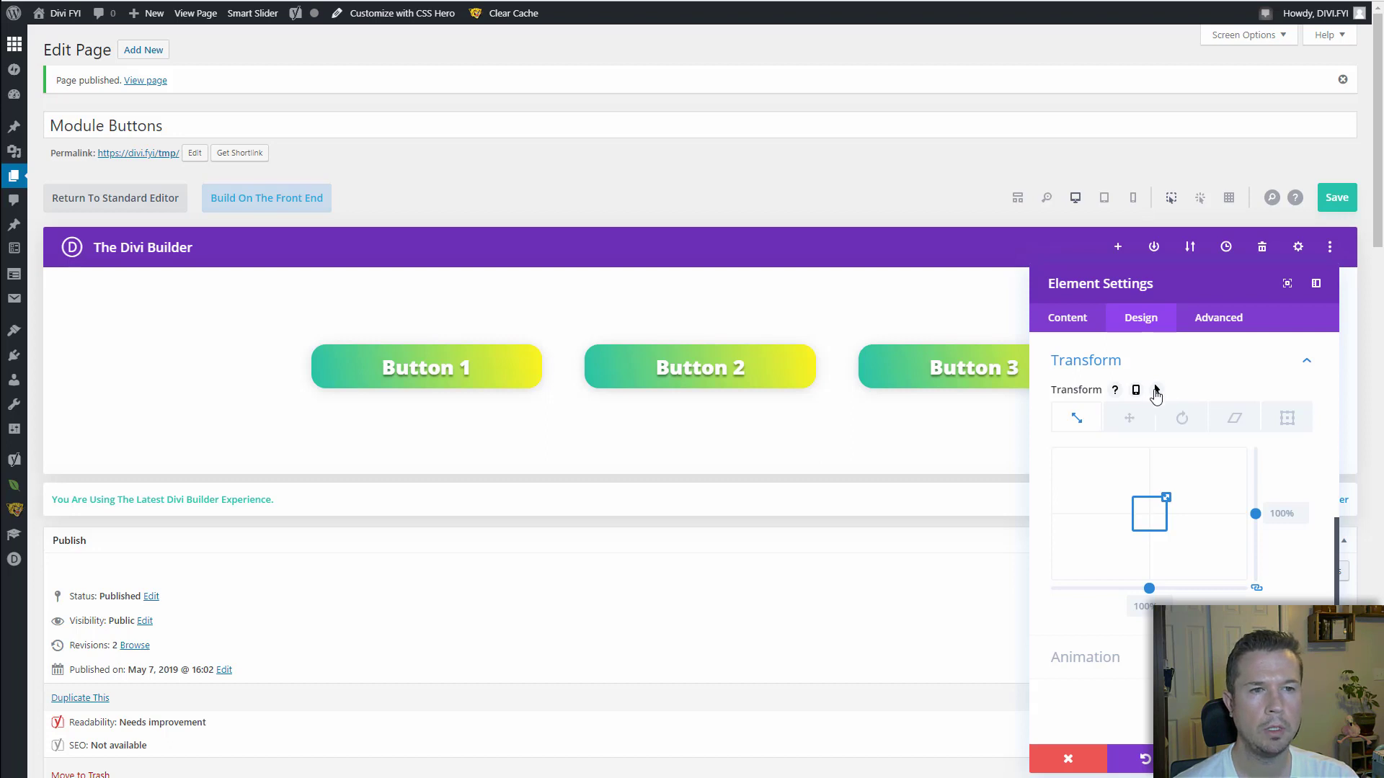
left_click(1156, 390)
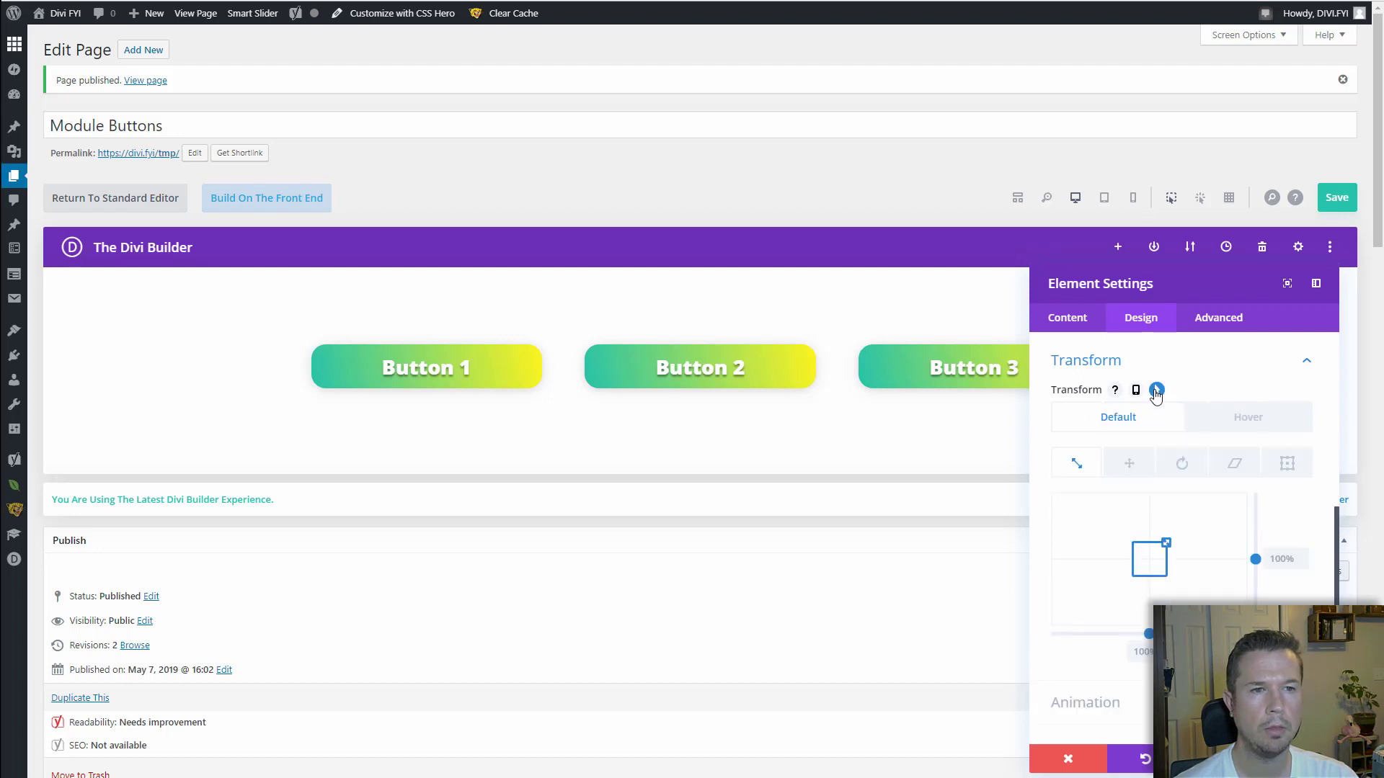
left_click(1301, 554)
left_click(1301, 554)
left_click(1301, 554)
left_click(1302, 555)
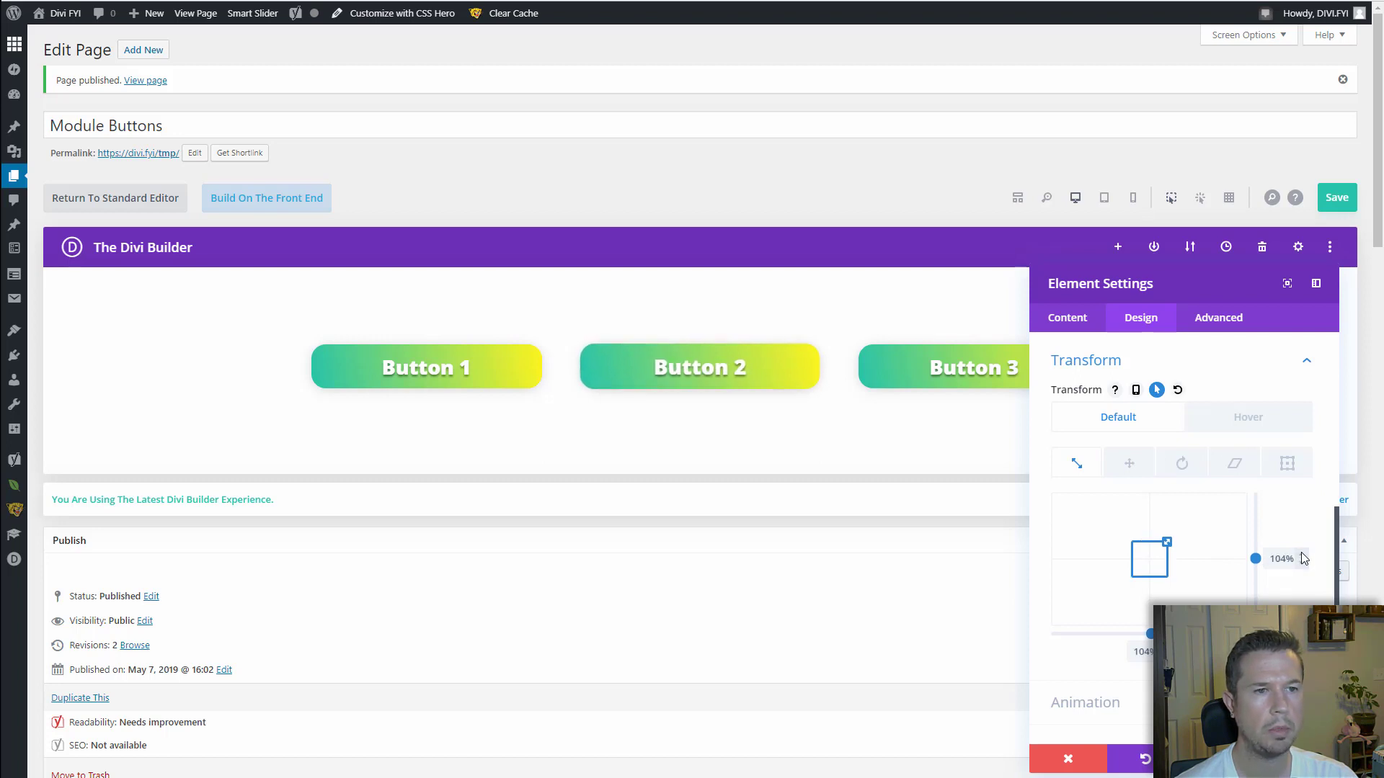
Bring the default-state Transform scale of the three modules back to 100%.
left_click(1302, 555)
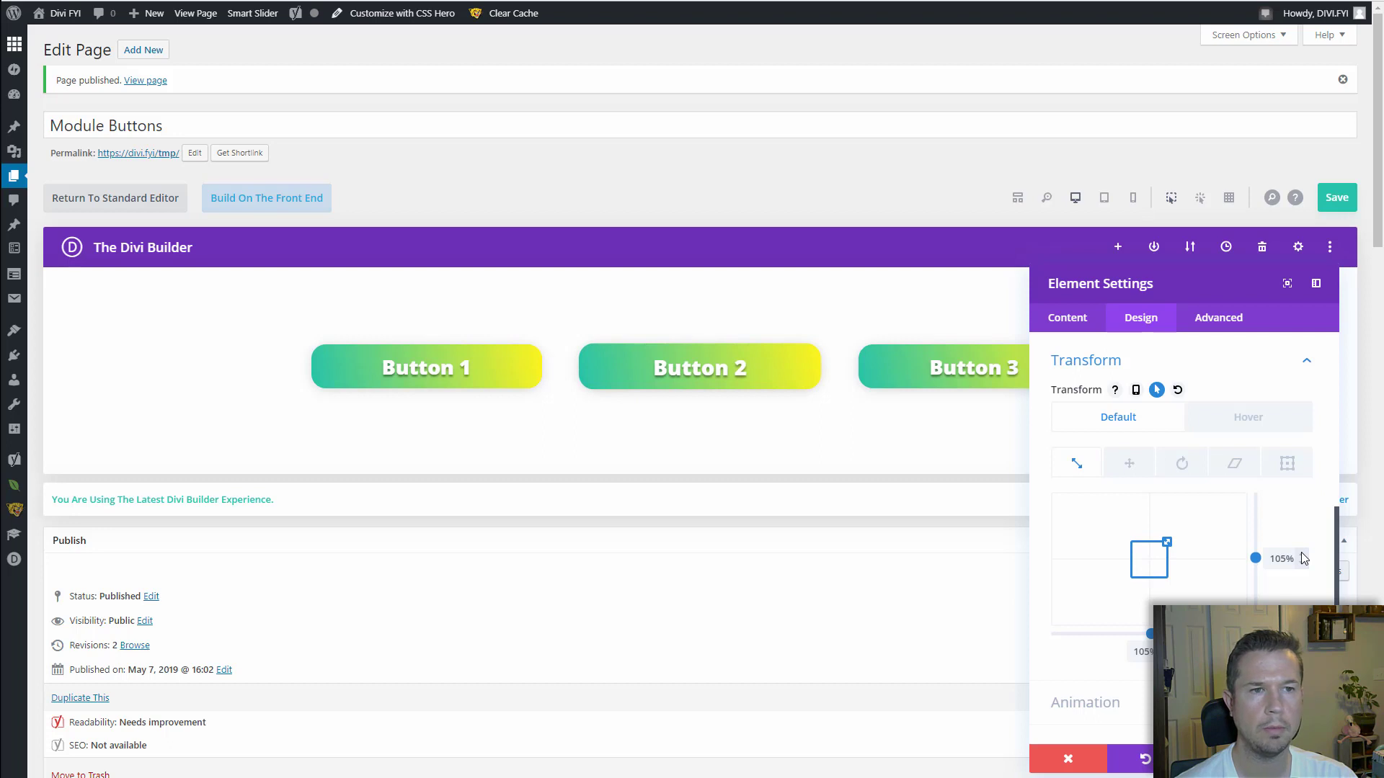
left_click(1302, 563)
left_click(1301, 563)
Set the hover-state Transform scale of the three modules to 105%.
left_click(1218, 420)
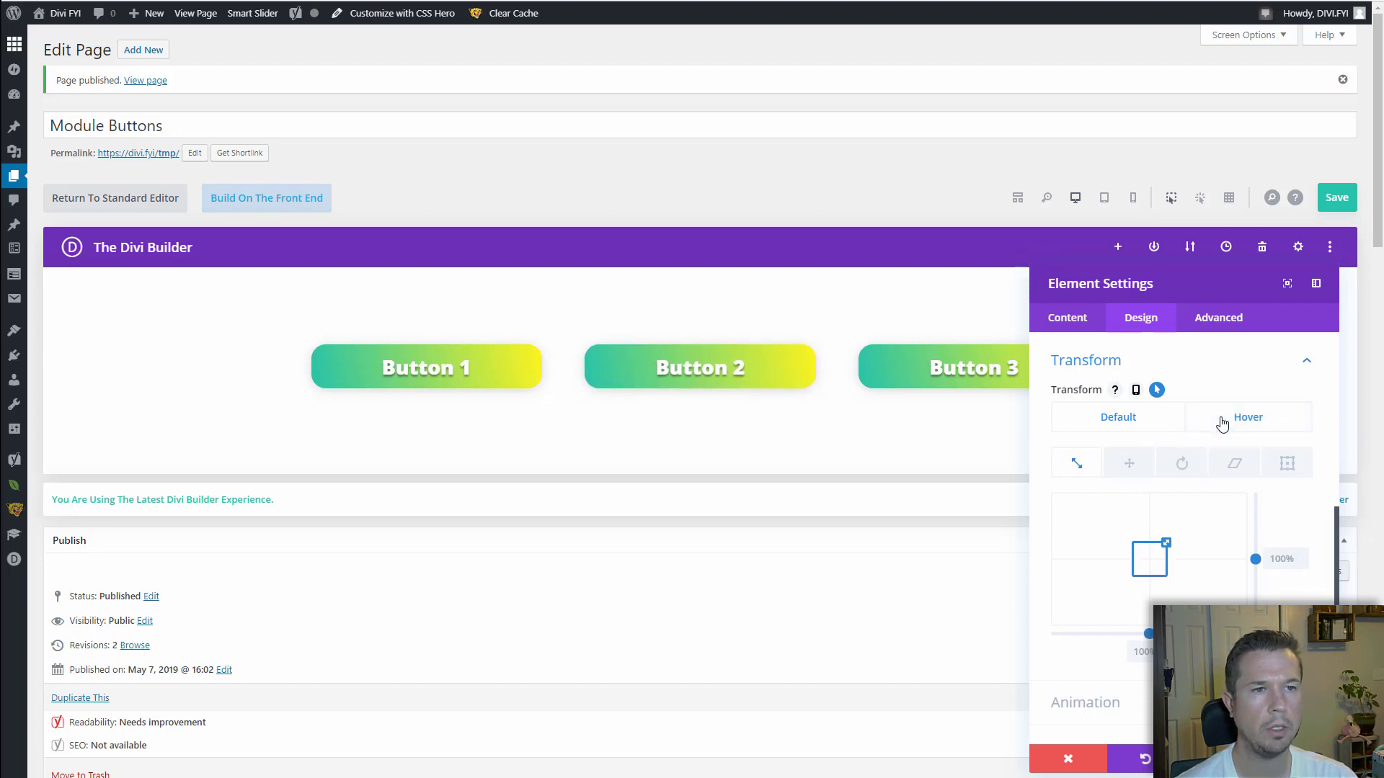
left_click(1302, 555)
left_click(1302, 555)
left_click(1301, 555)
left_click(1303, 555)
left_click(1303, 555)
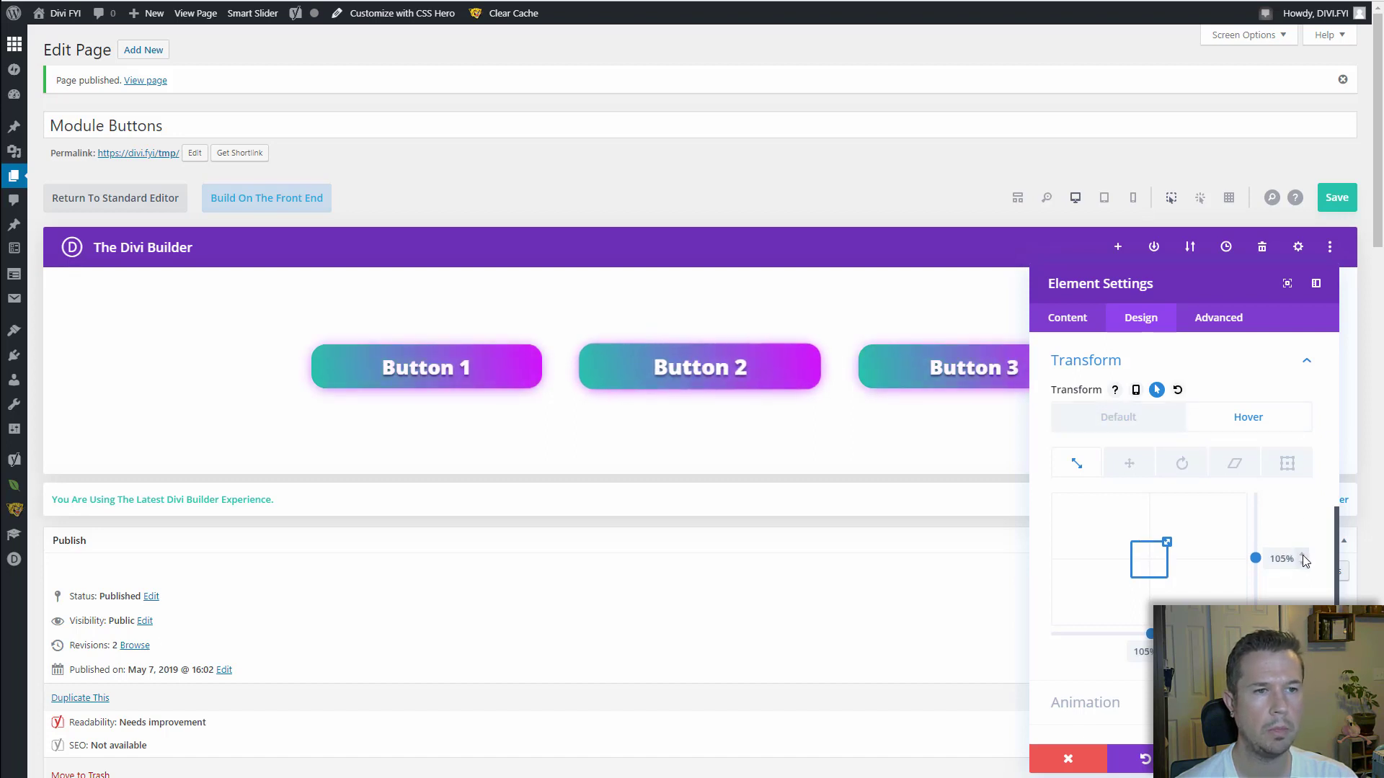
Compare the default and hover states of the Transform scale on the three buttons.
left_click(1117, 415)
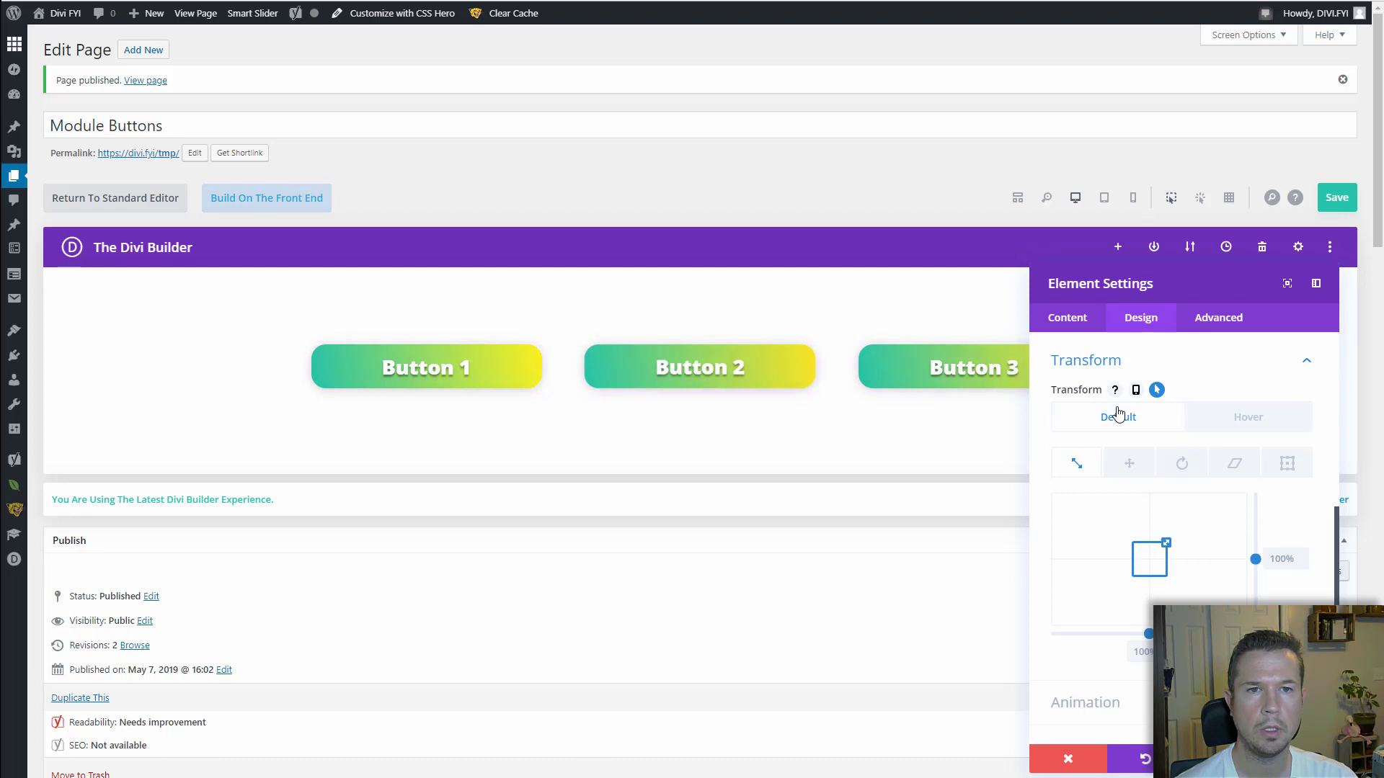
left_click(1249, 418)
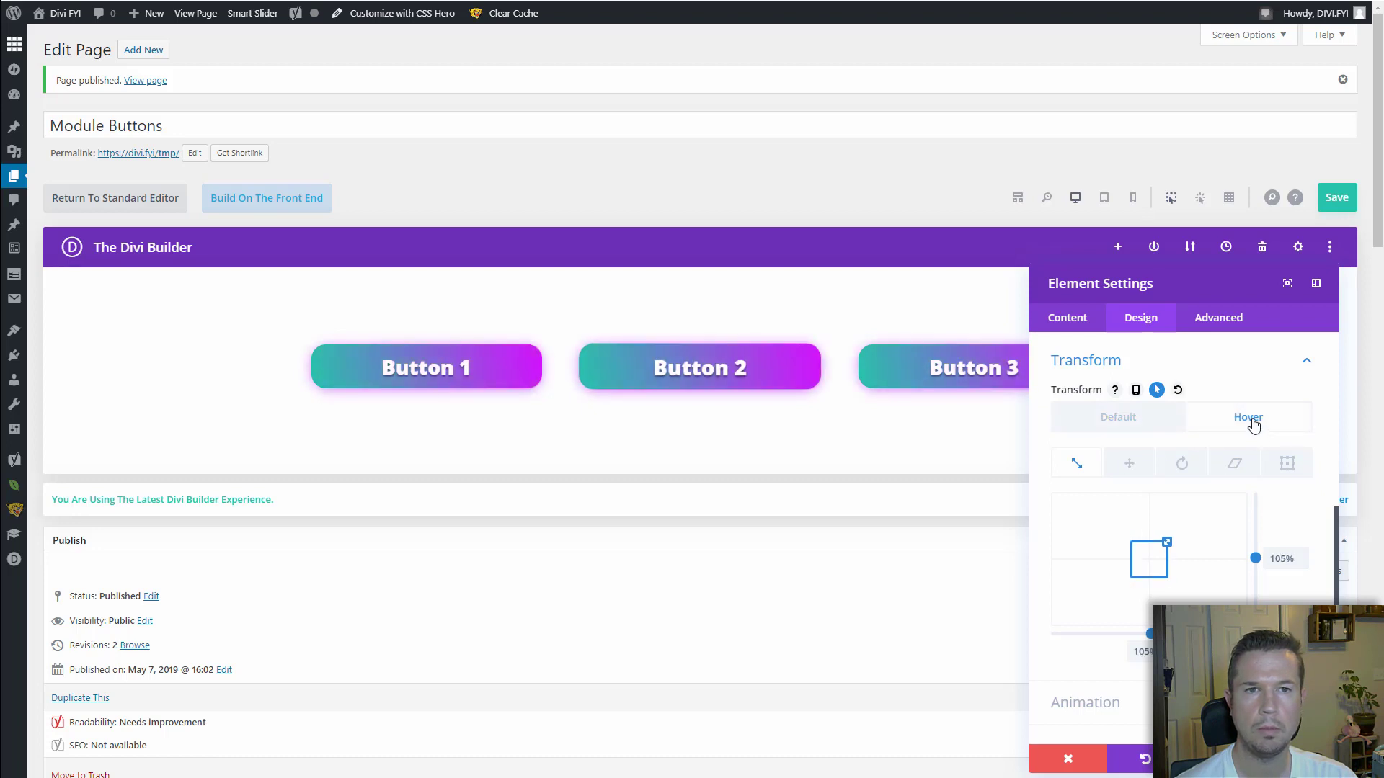
left_click(1126, 424)
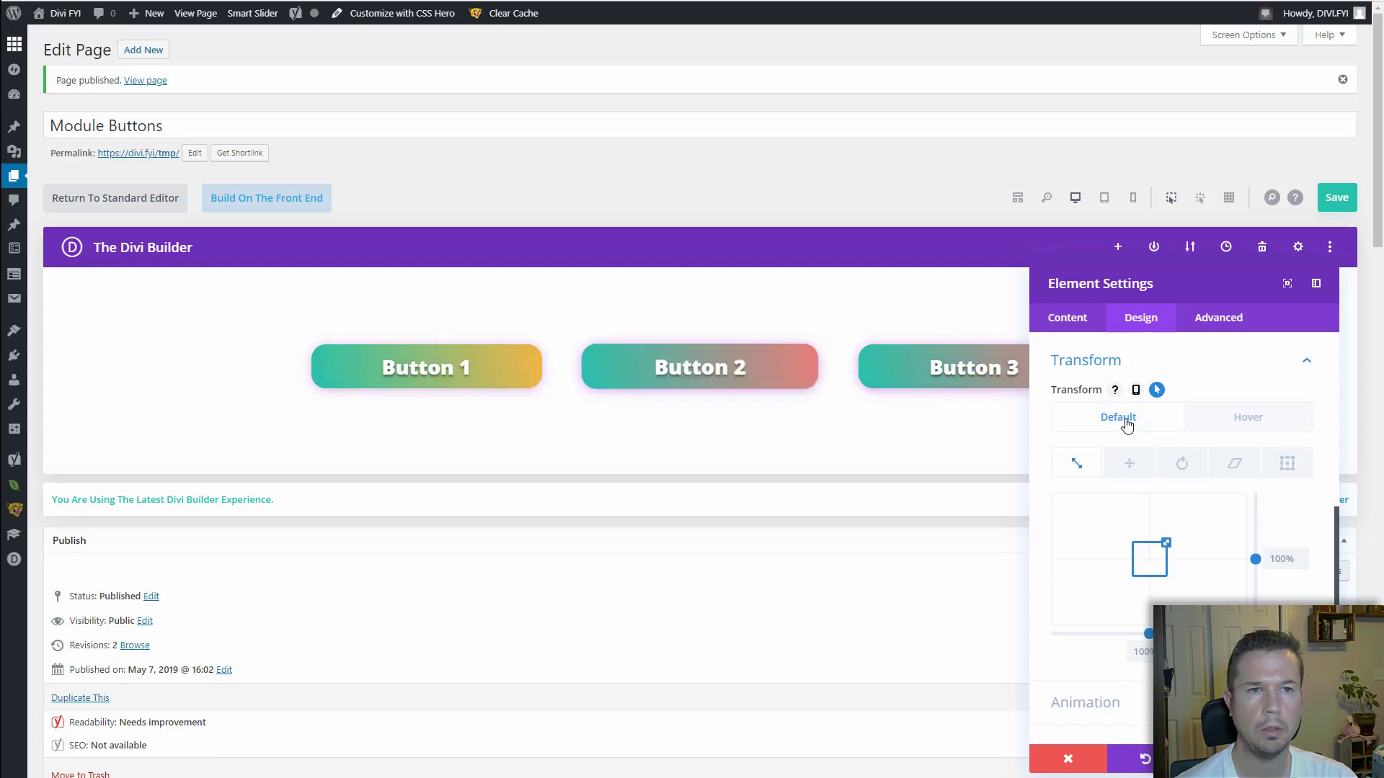
left_click(1236, 419)
left_click(1143, 415)
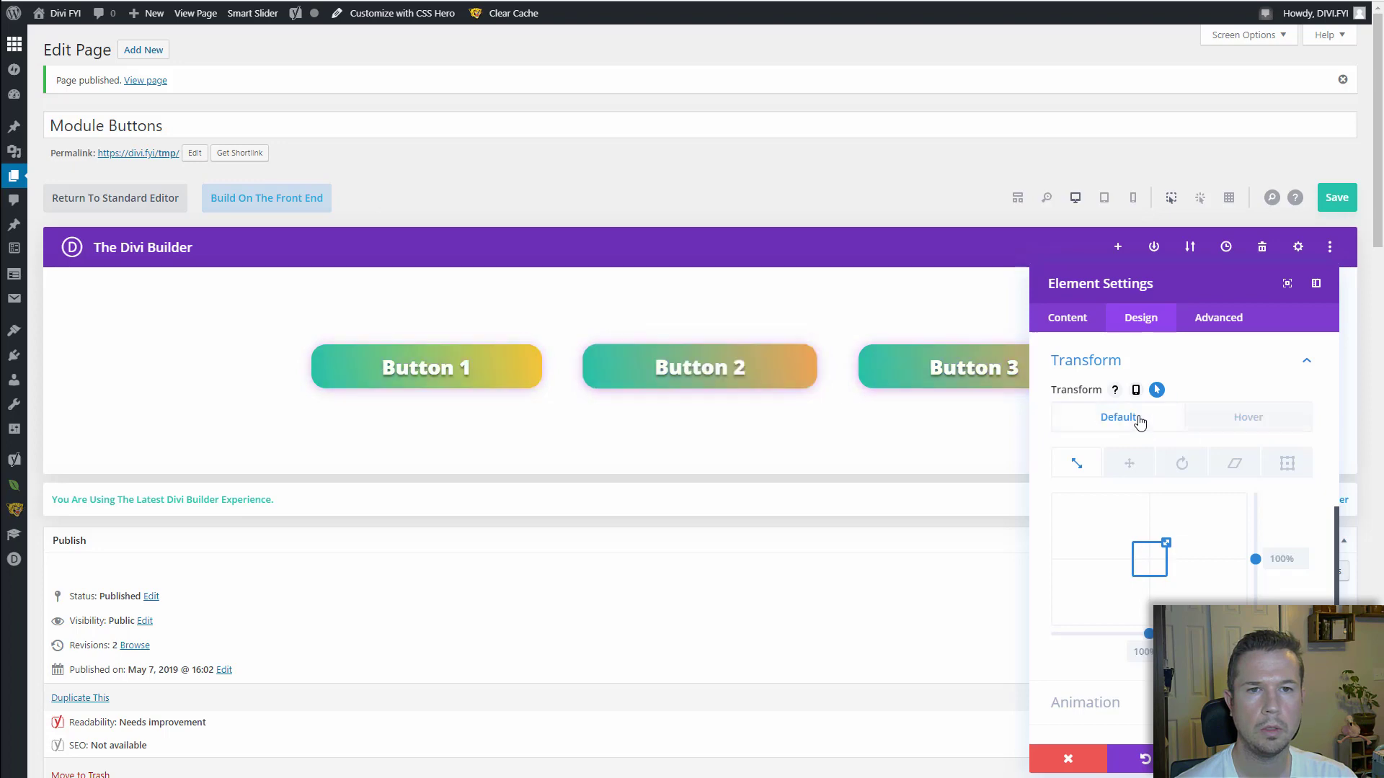
left_click(1215, 423)
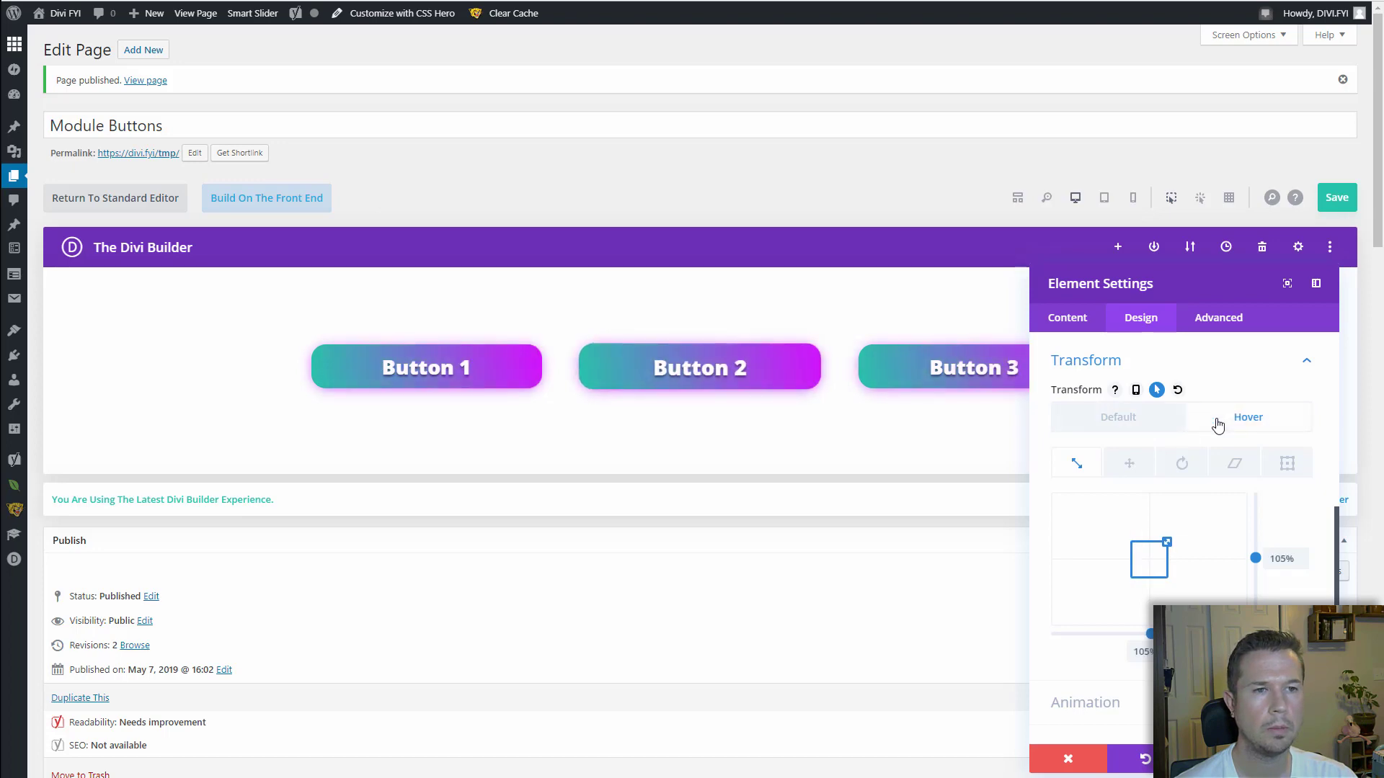
Set the hover-state Transform rotation of the modules to 4deg and return to the default state.
left_click(1183, 465)
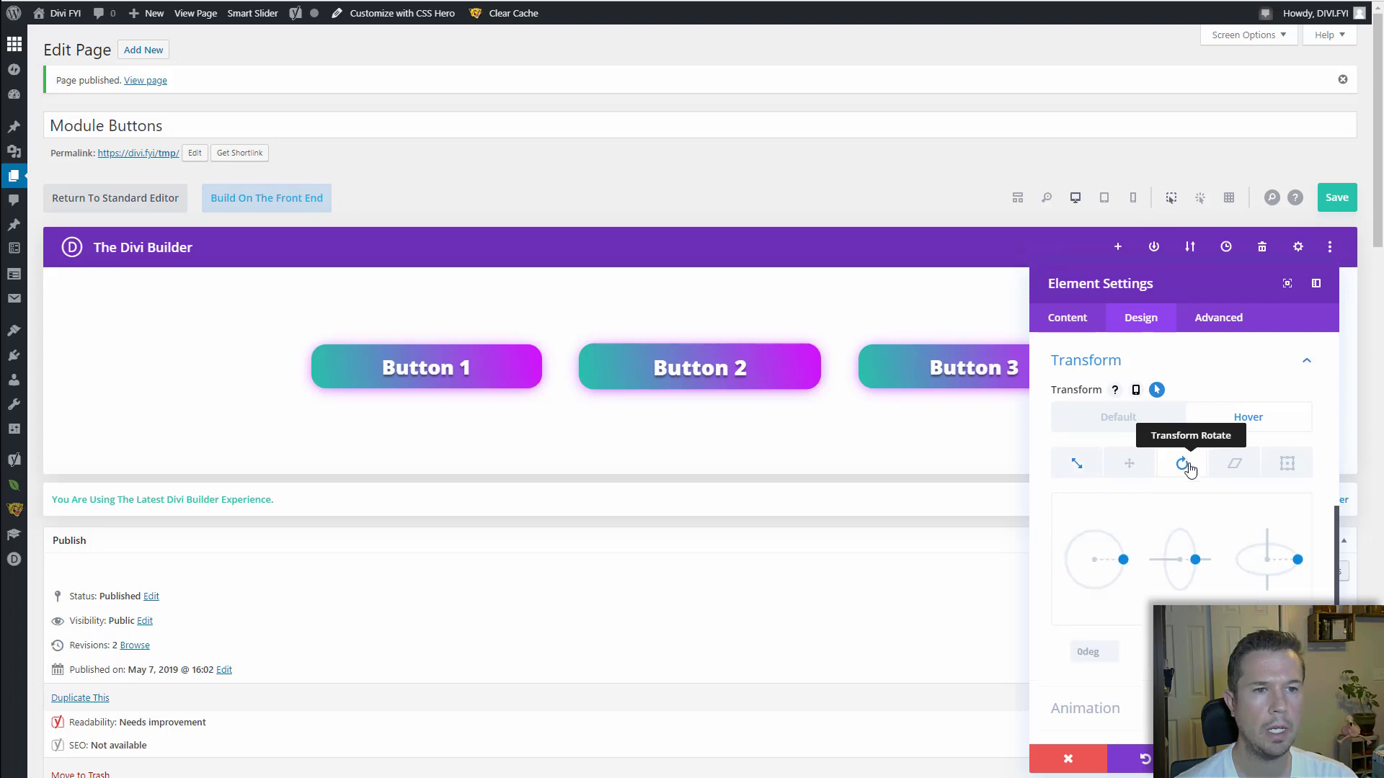
left_click_drag(1128, 563, 1128, 562)
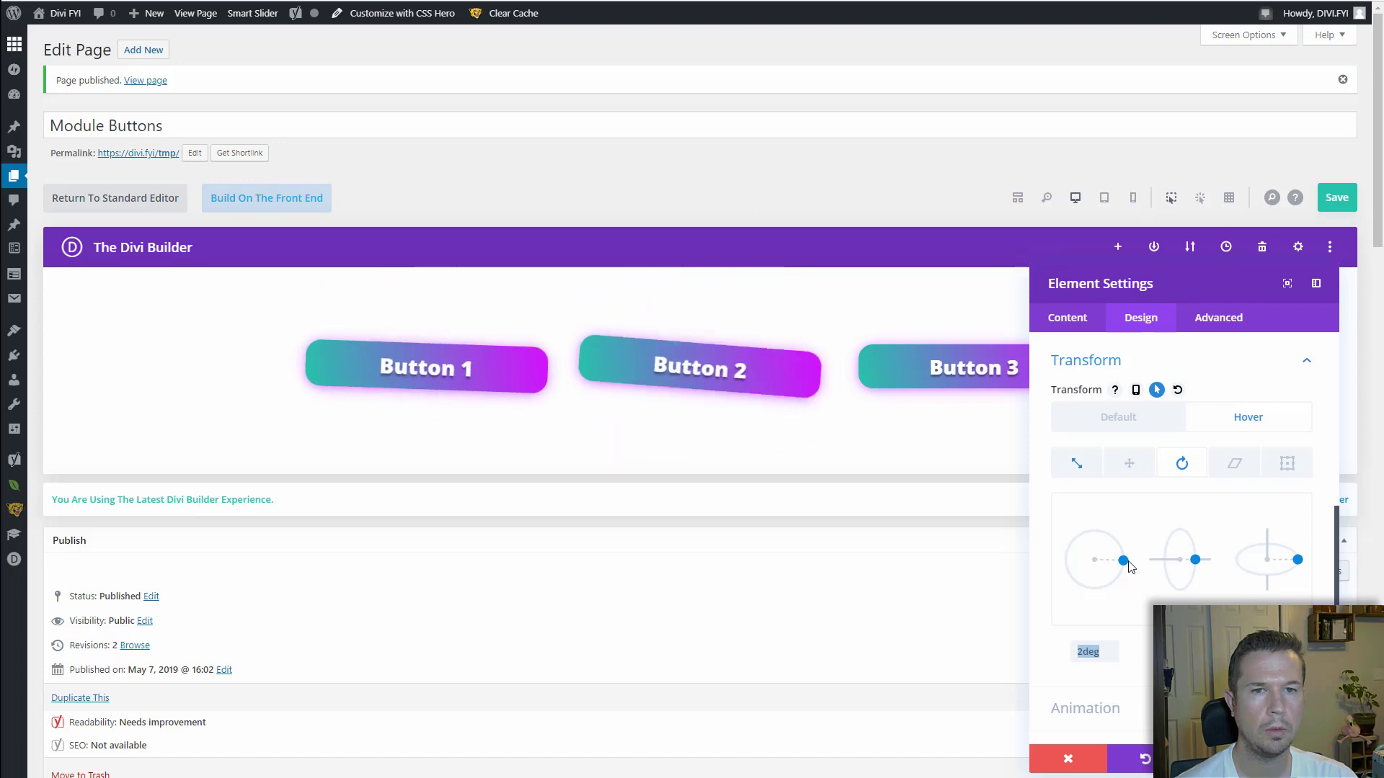
left_click_drag(1129, 566, 1130, 570)
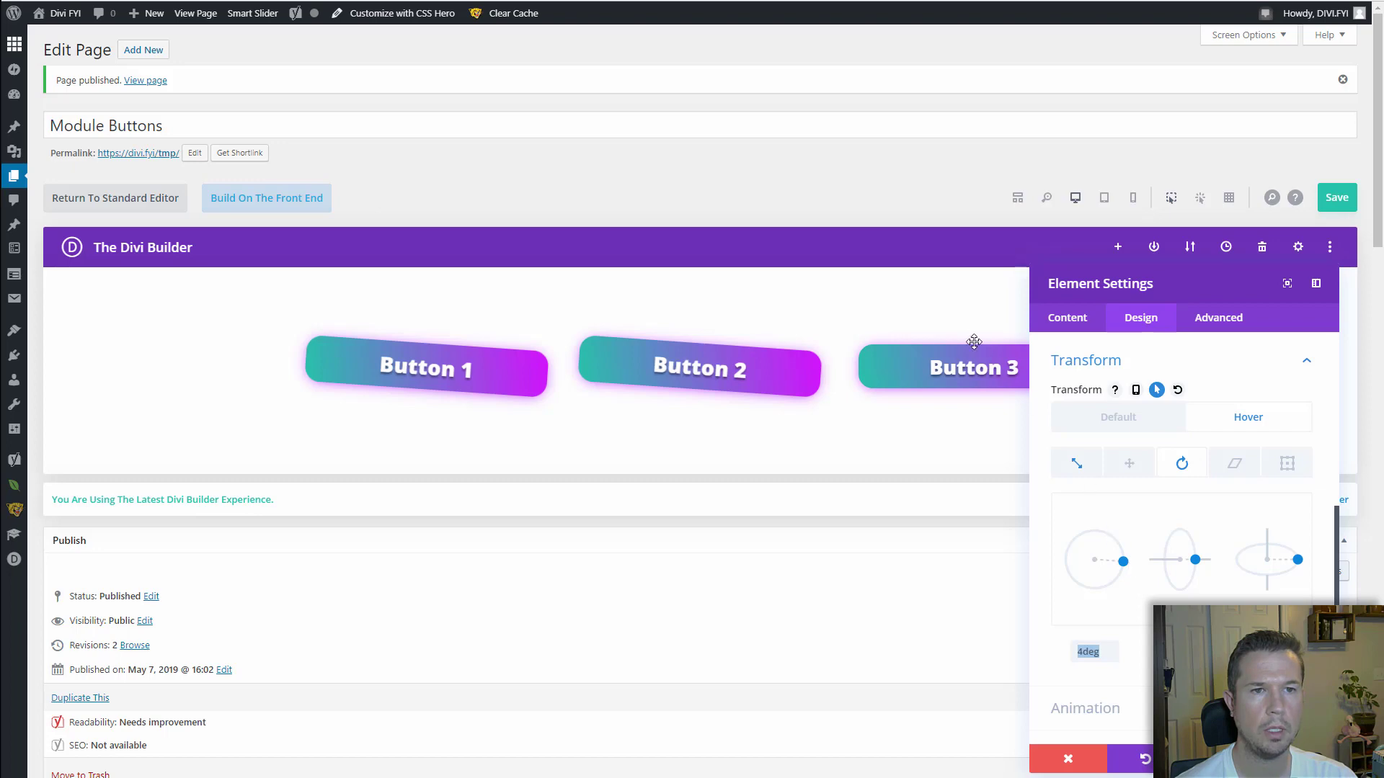
left_click(1151, 428)
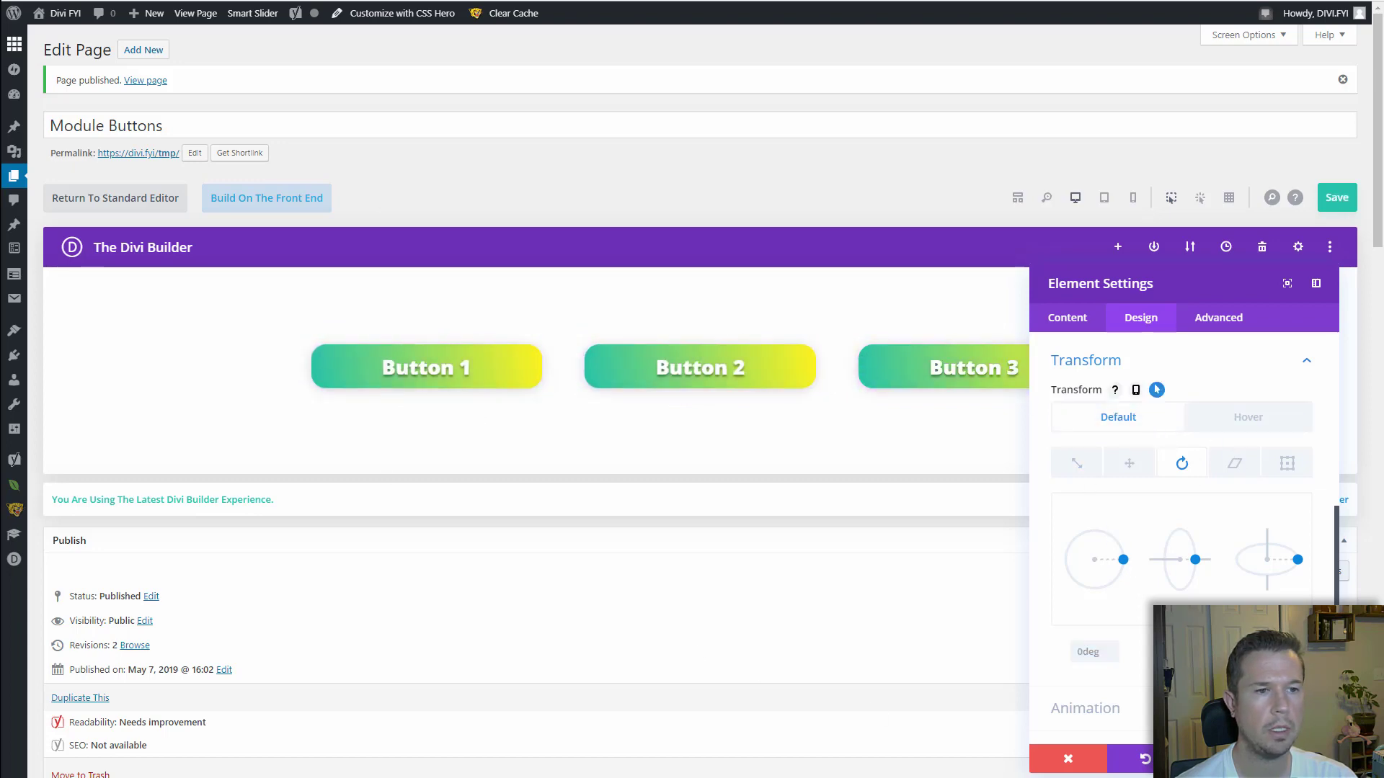
Save the module settings and the page, and view the page on the front end.
left_click(1300, 759)
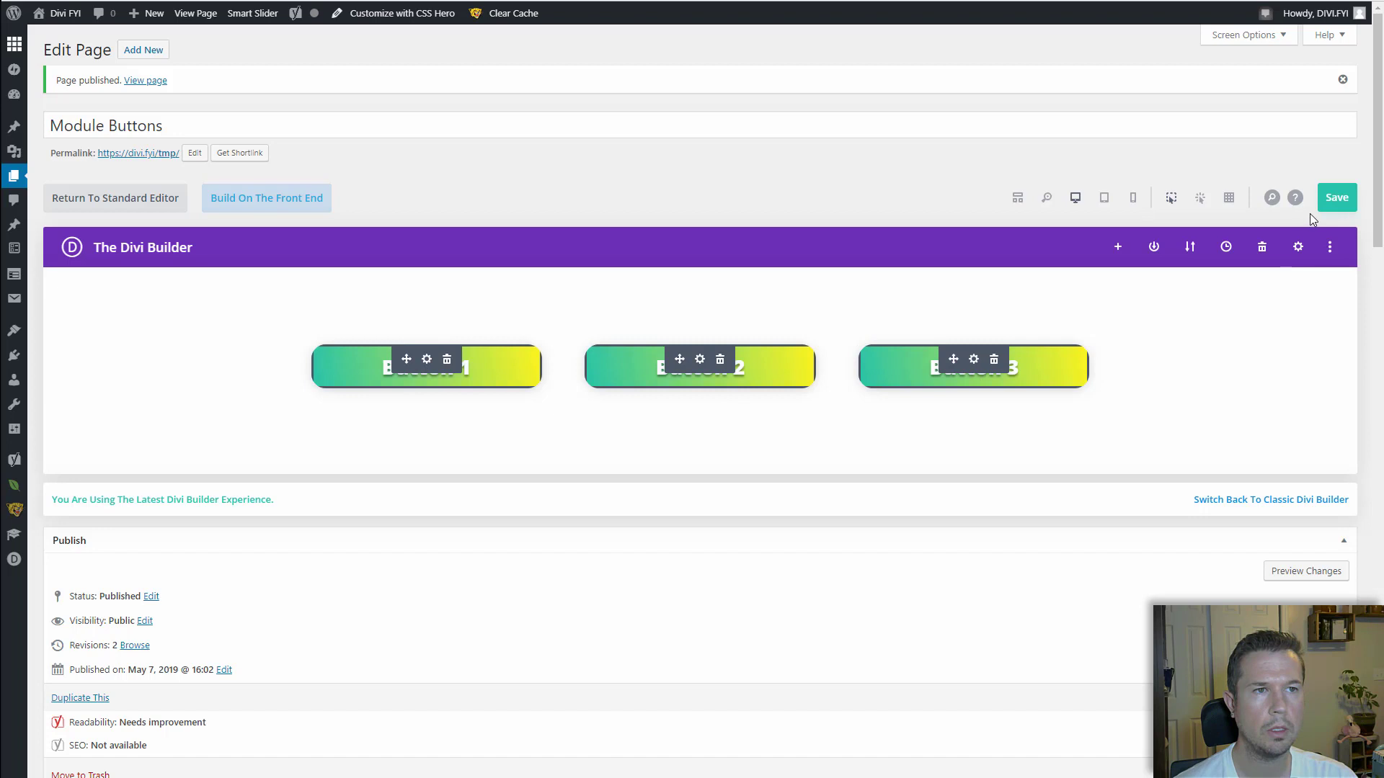
left_click(1339, 194)
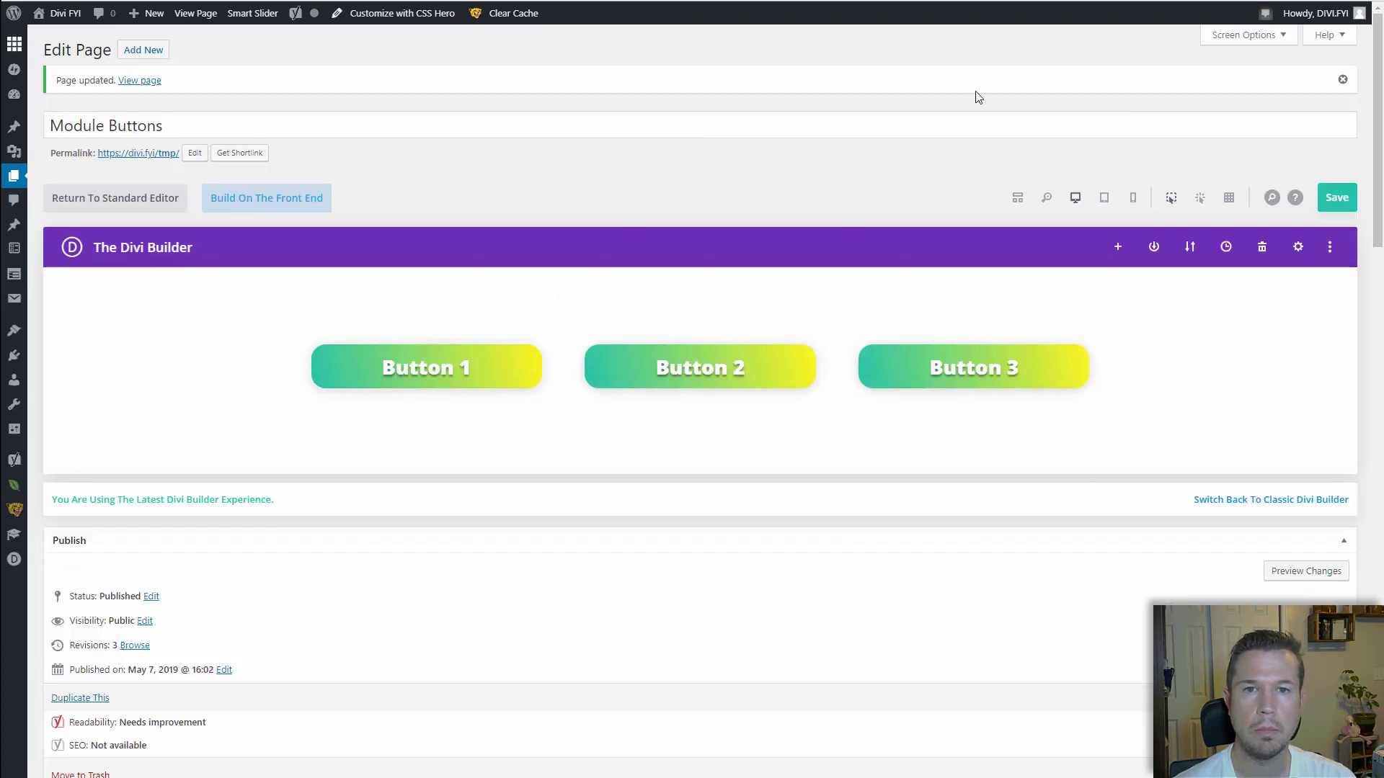
left_click(142, 81)
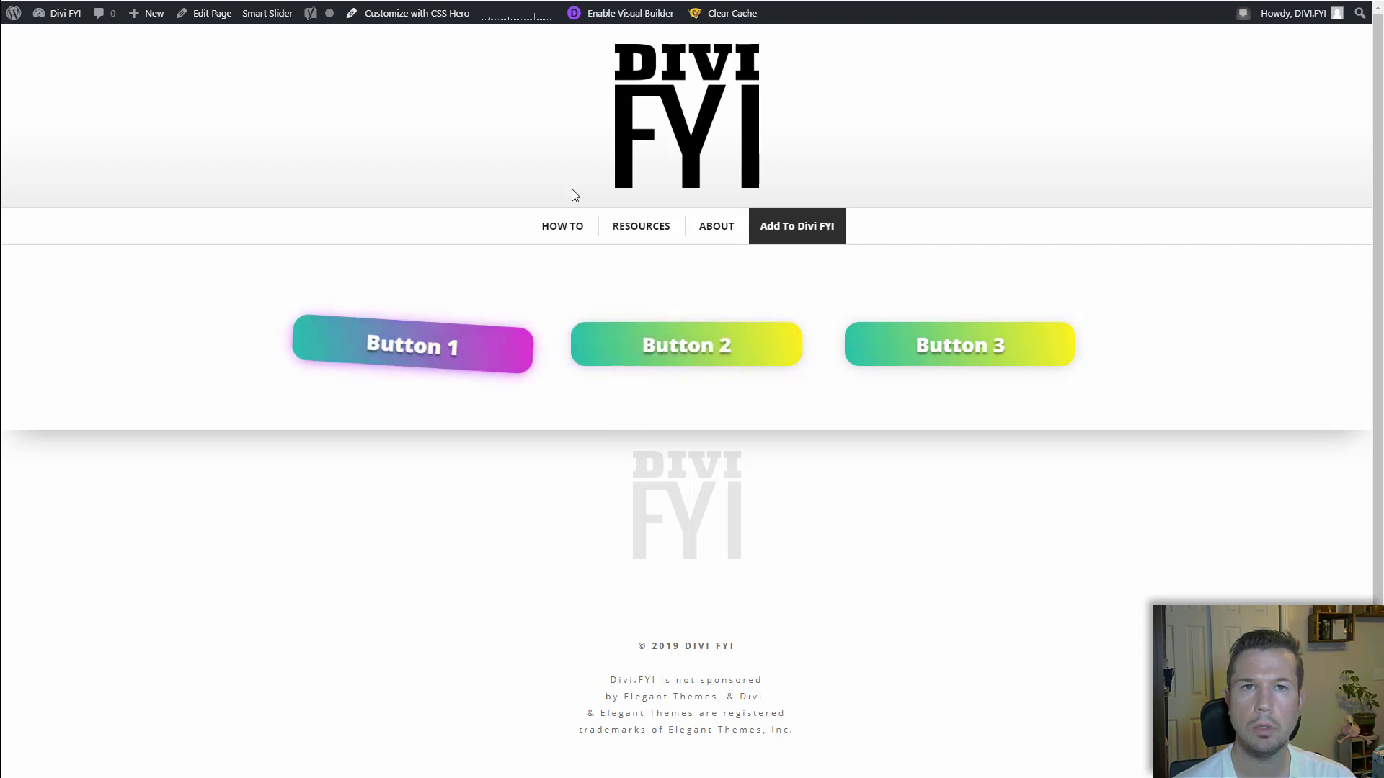
Enable the Visual Builder on the page and open the text settings of Button 1.
left_click(633, 12)
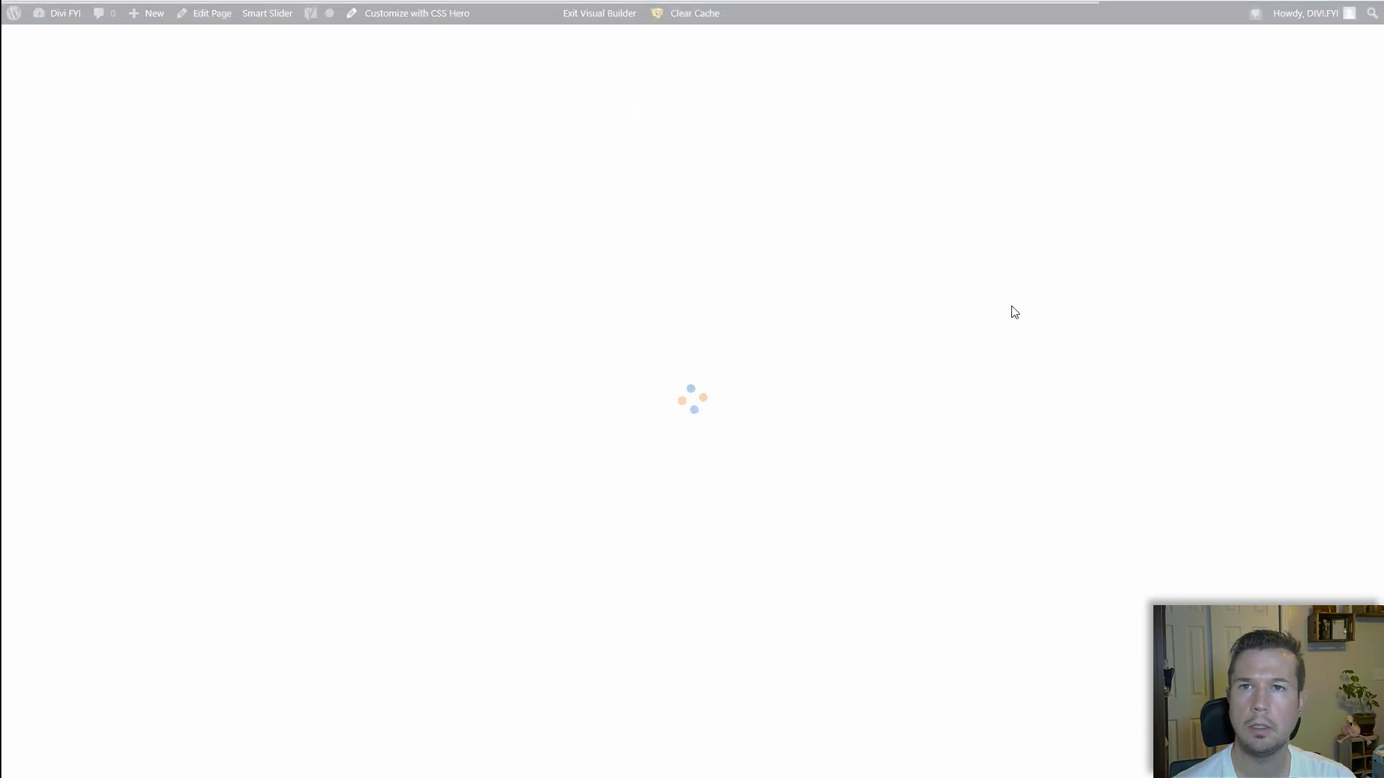
mouse_move(401, 115)
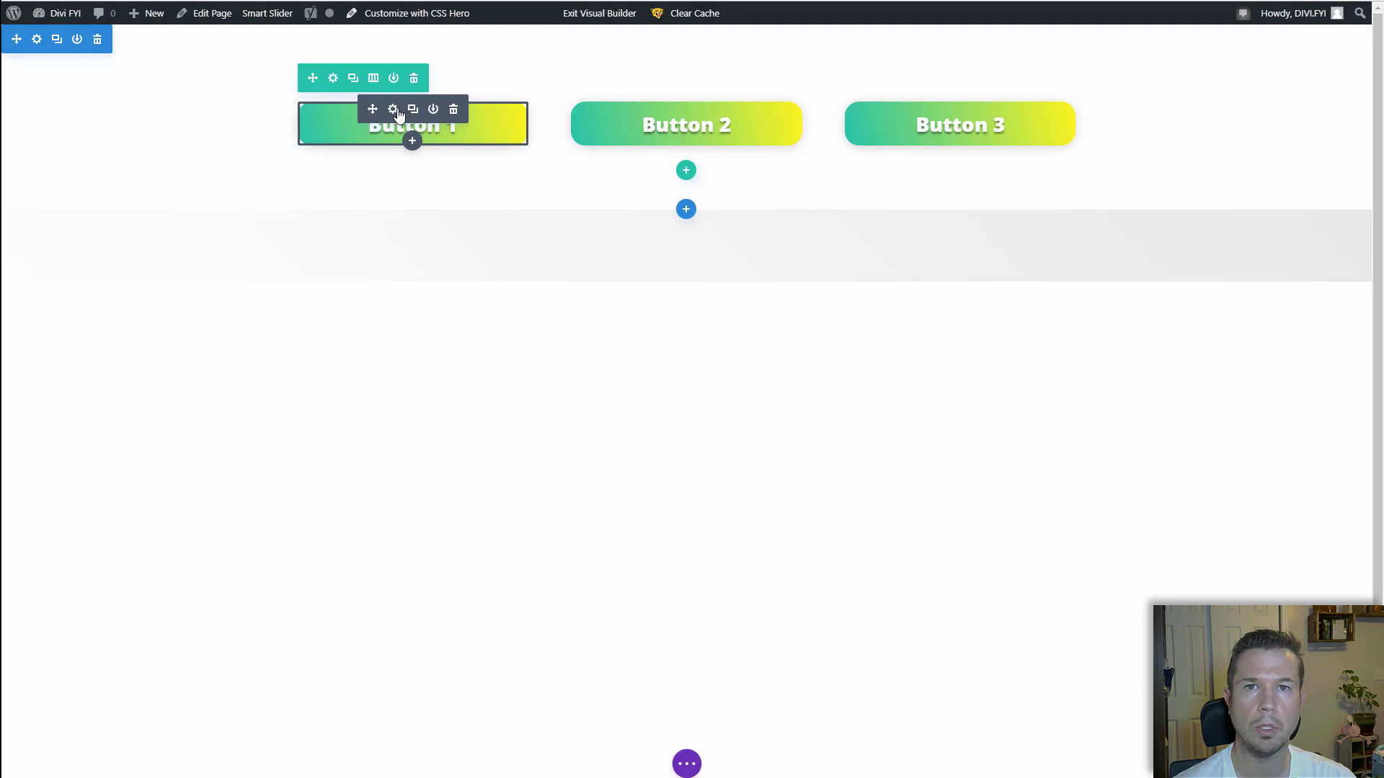
left_click(392, 110)
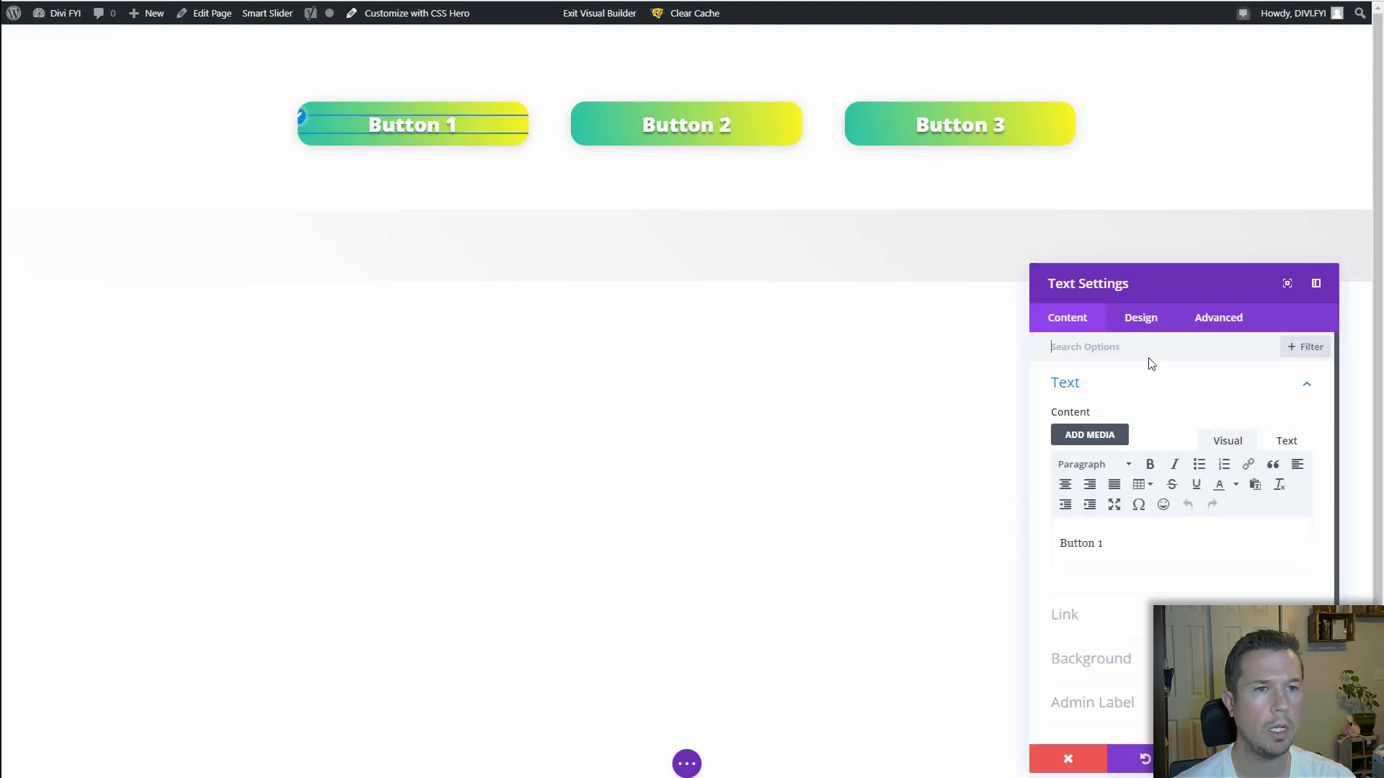
Look at the Module Link URL and link target options of Button 1.
left_click(1128, 611)
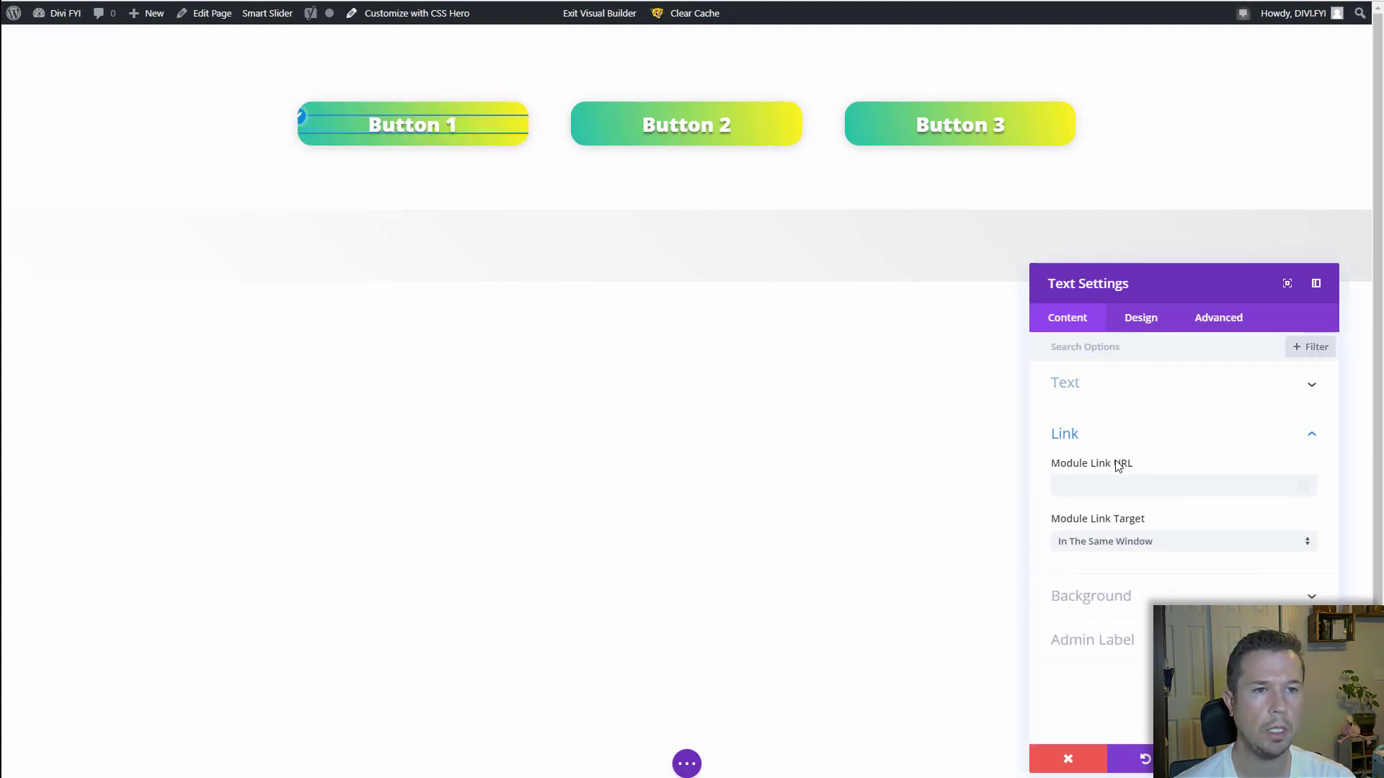
left_click(1095, 490)
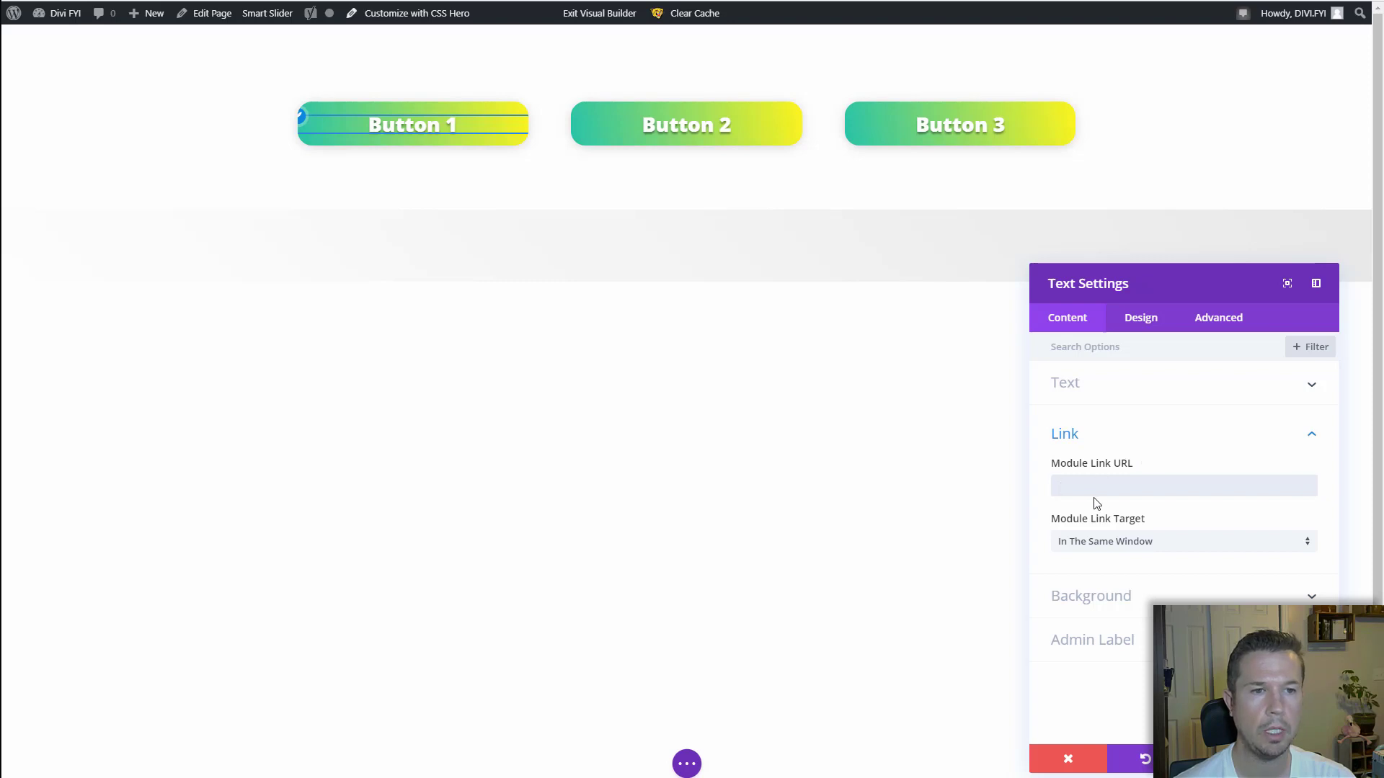
left_click(1148, 435)
Apply the Fade animation style to Button 1 and save its settings.
left_click(1145, 326)
scroll(1150, 430, "down", 2)
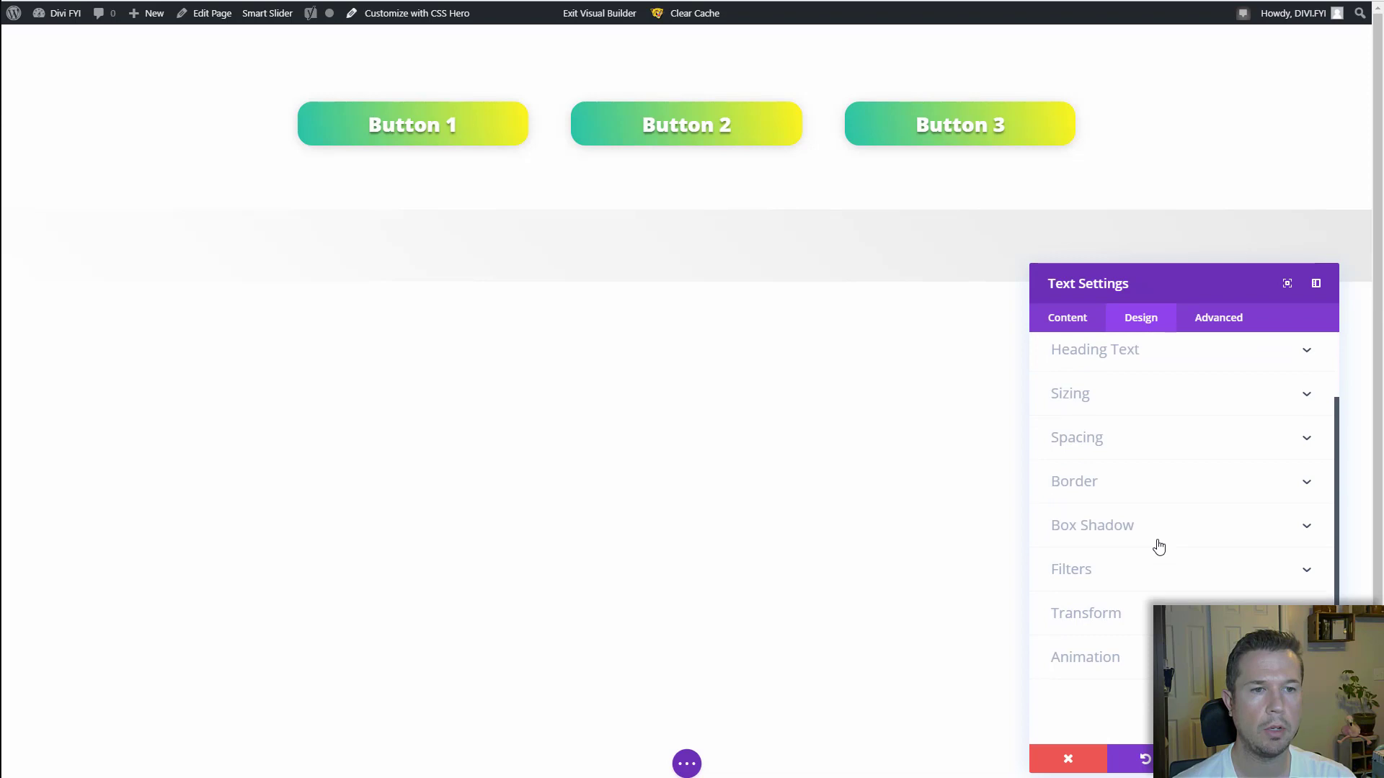
left_click(1103, 655)
left_click(1148, 579)
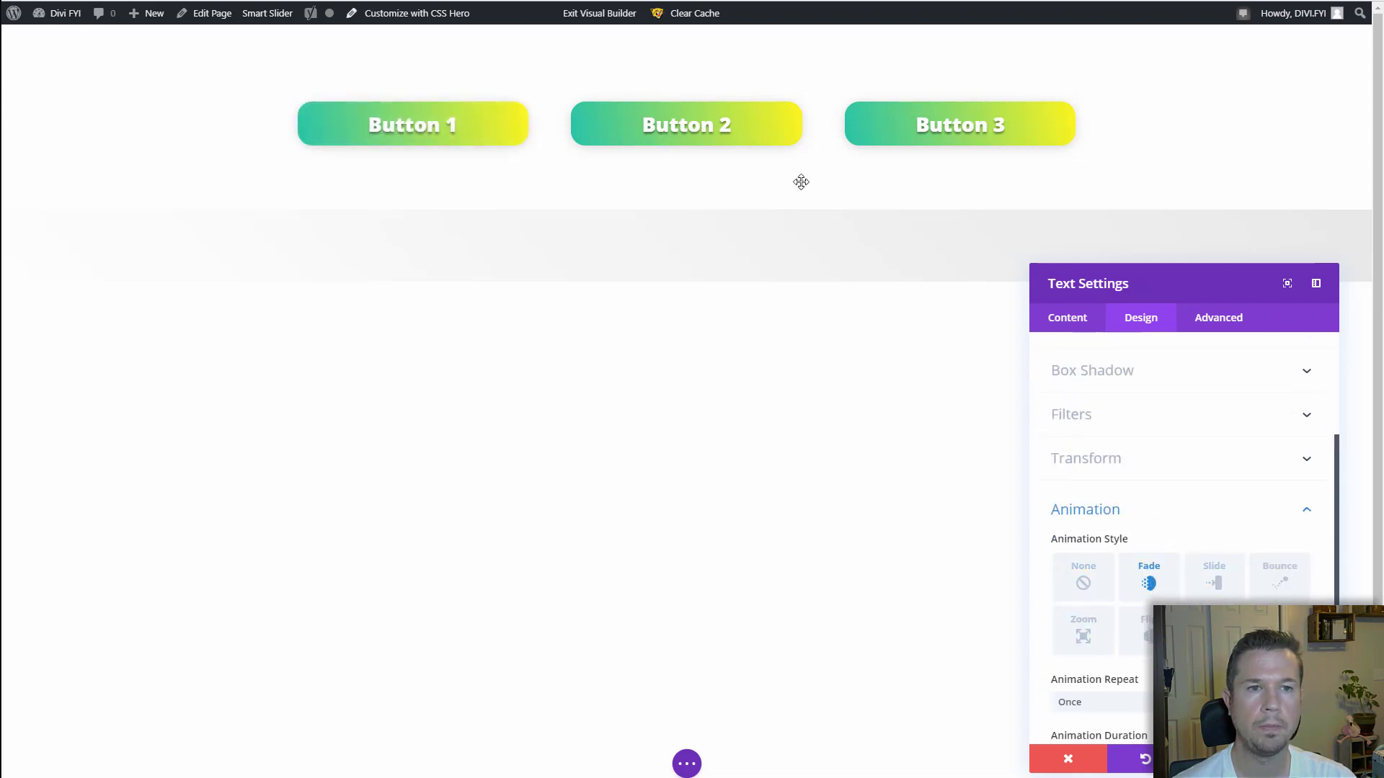
left_click(1300, 759)
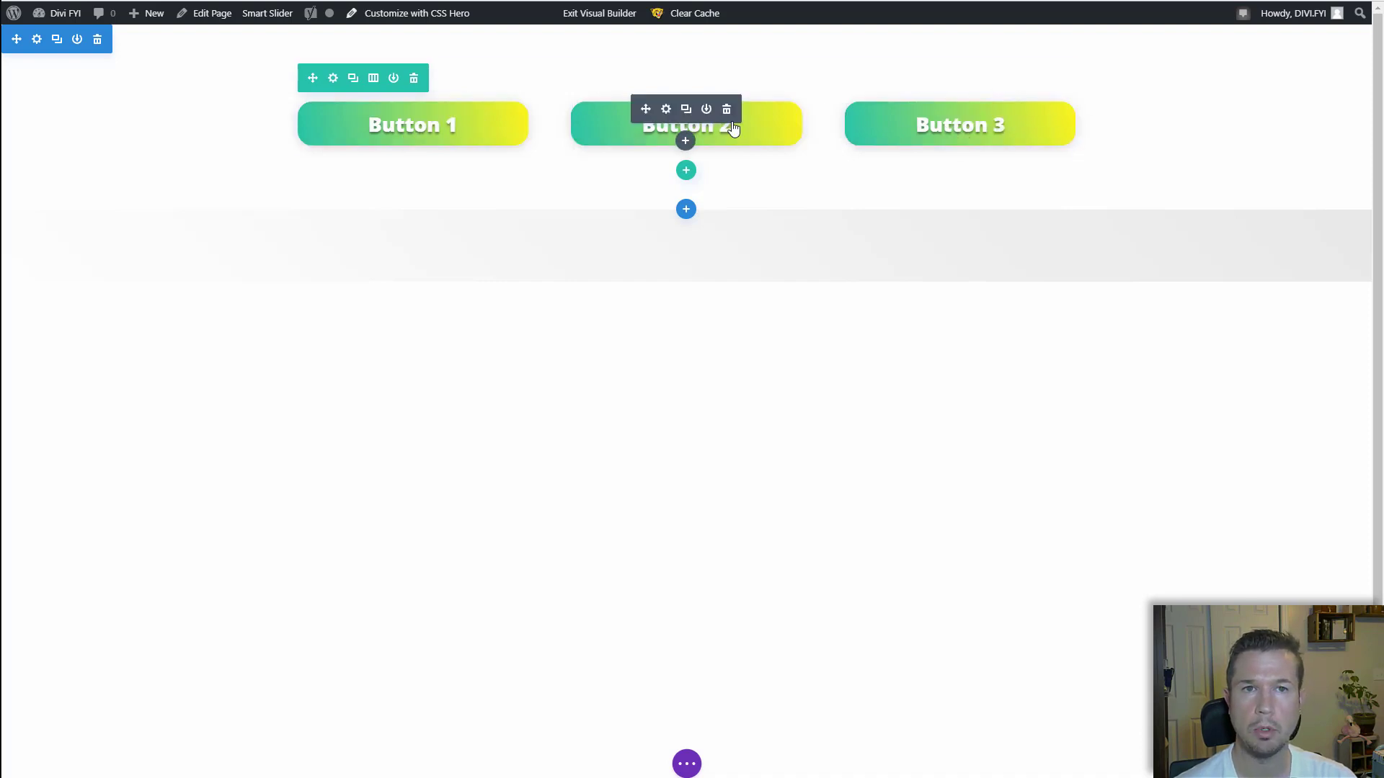
Preview the button layout in tablet and phone views and return to the desktop view.
left_click(686, 764)
left_click(144, 764)
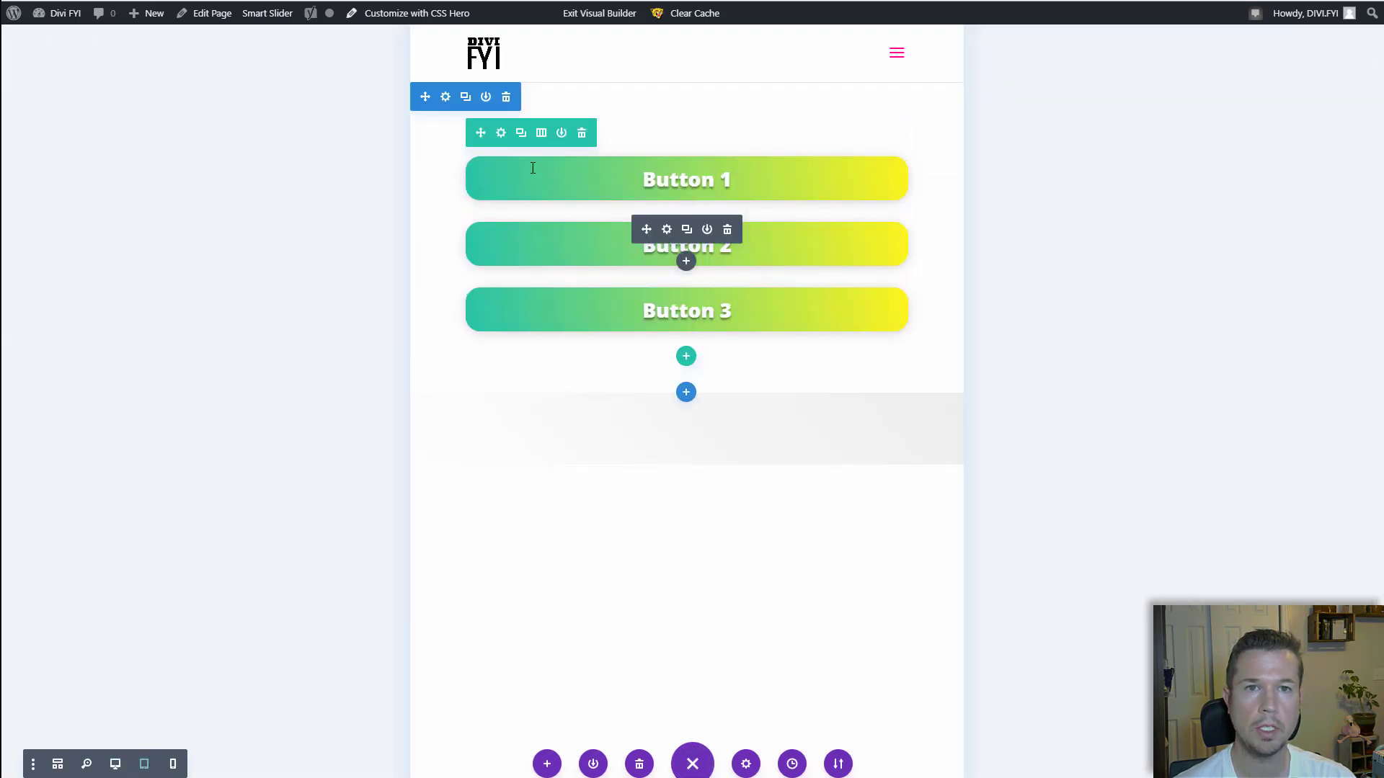
left_click(173, 765)
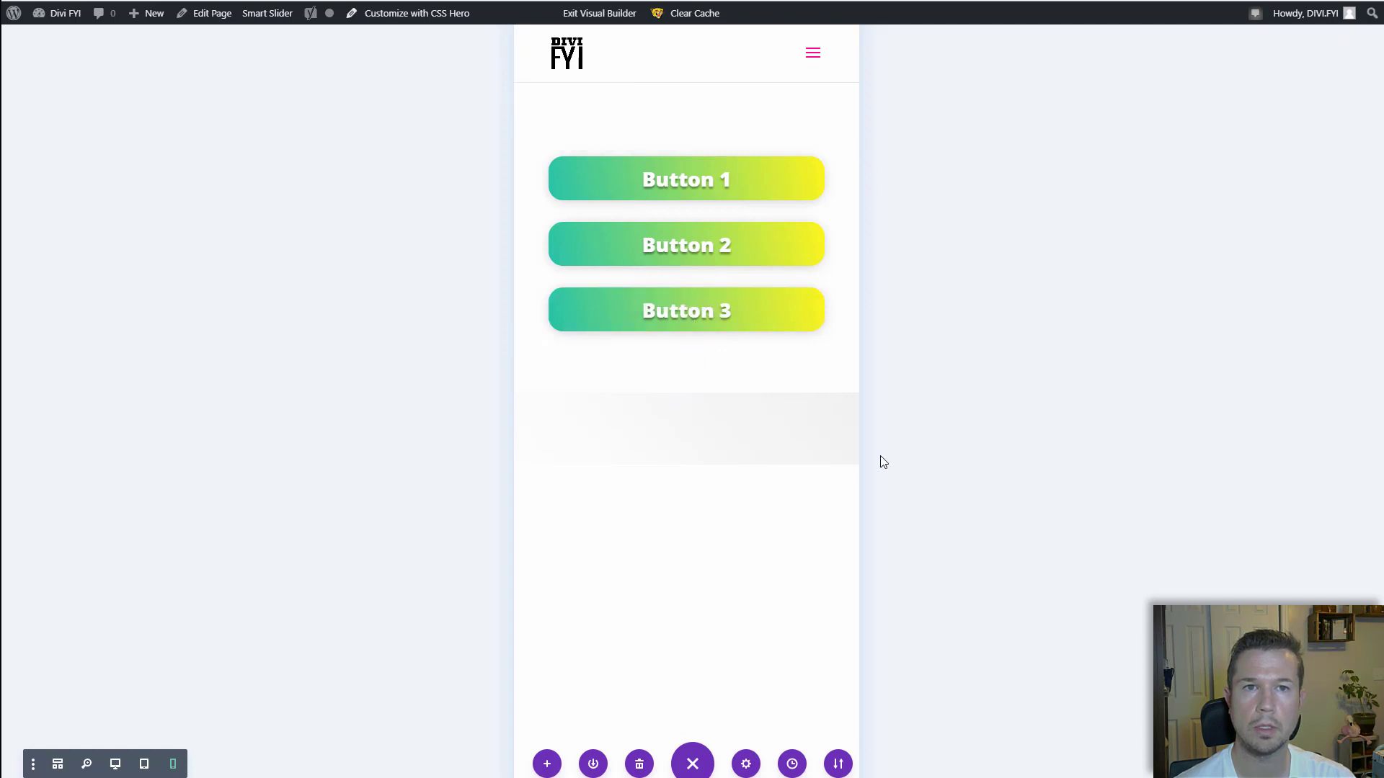
left_click(115, 765)
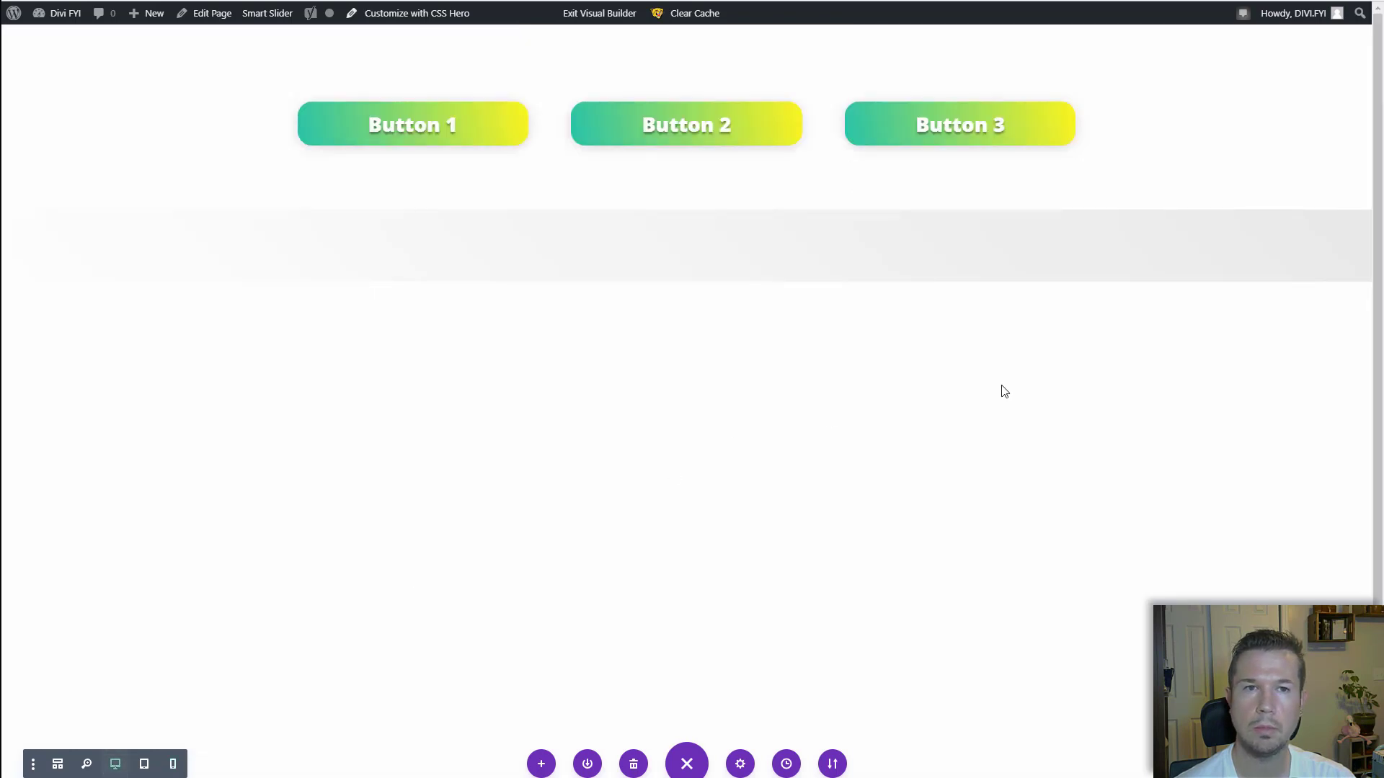